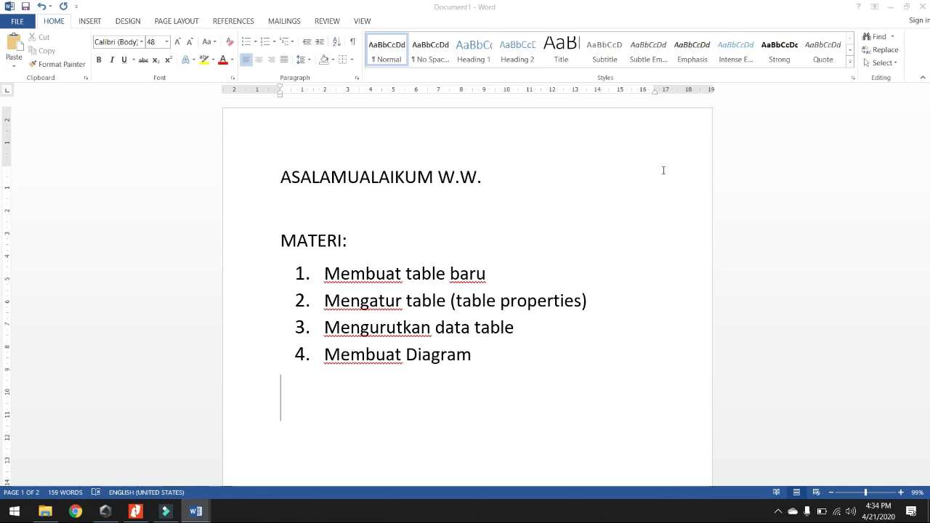
Step: Switch to the blank Document2 and insert a table with 4 columns and 5 rows
key(alt+Tab)
key(alt+Tab)
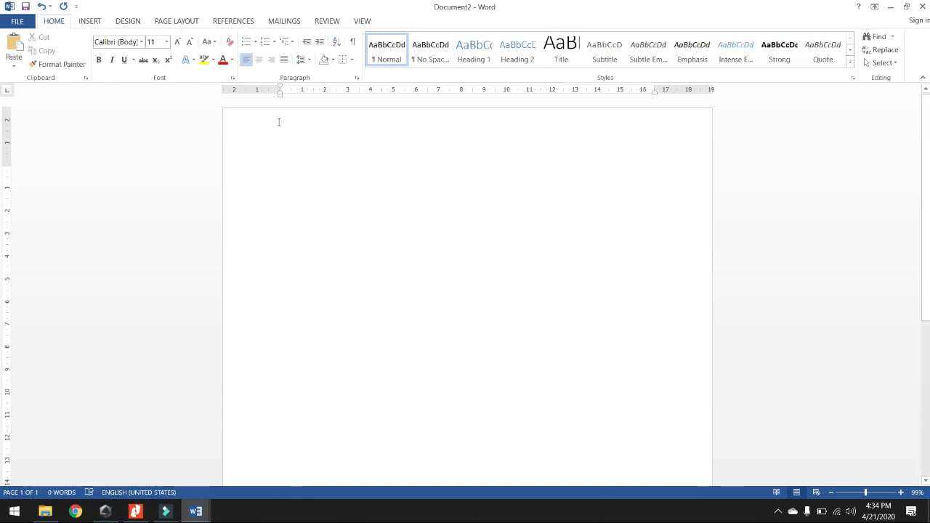
click(94, 21)
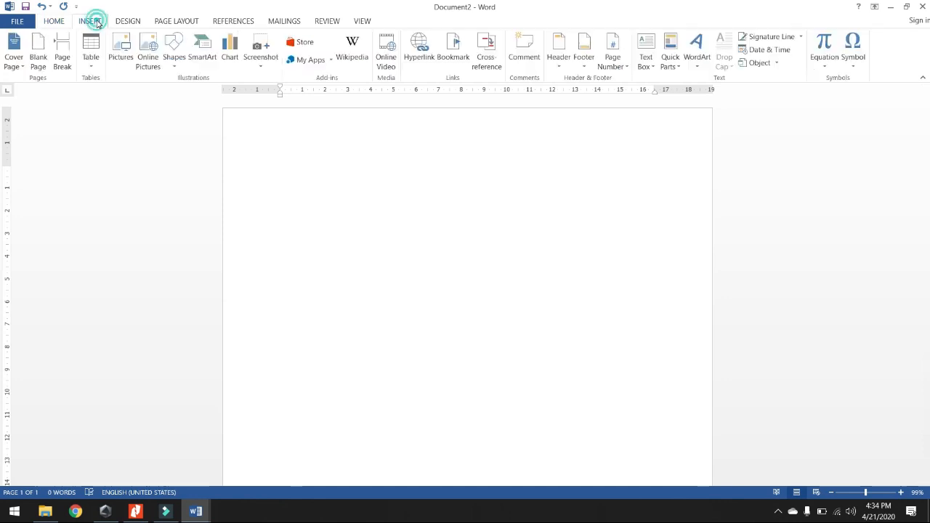
click(92, 66)
click(92, 67)
click(90, 67)
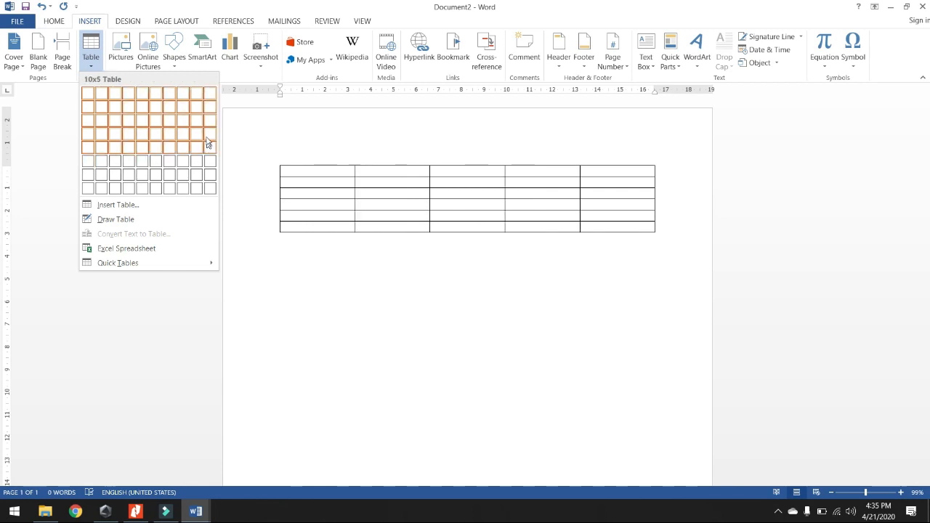
click(118, 206)
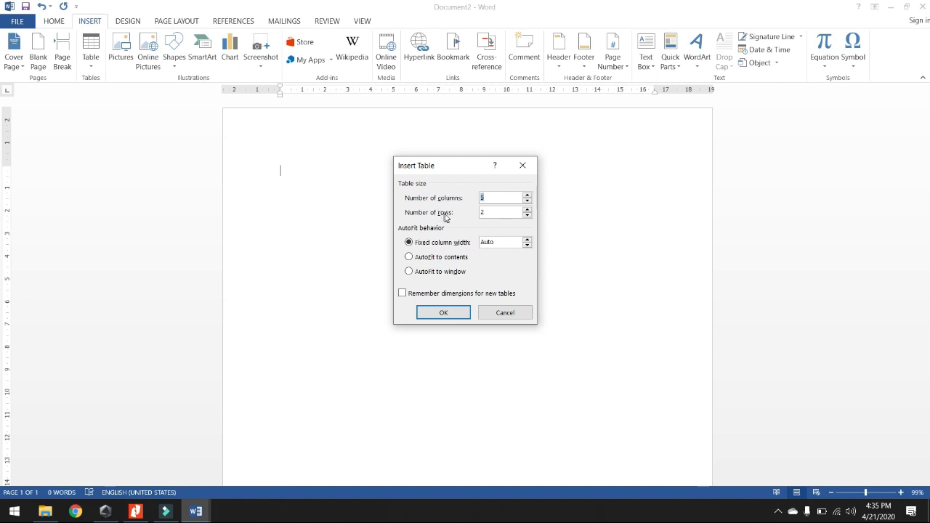
click(485, 198)
drag(485, 197, 479, 203)
click(494, 212)
drag(488, 200, 471, 204)
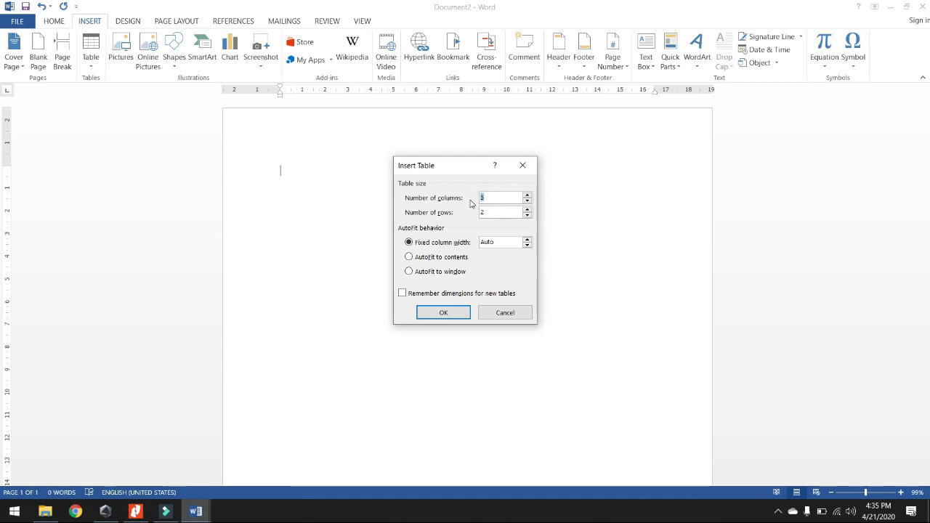
text(4)
drag(503, 213, 456, 220)
text(5)
click(445, 313)
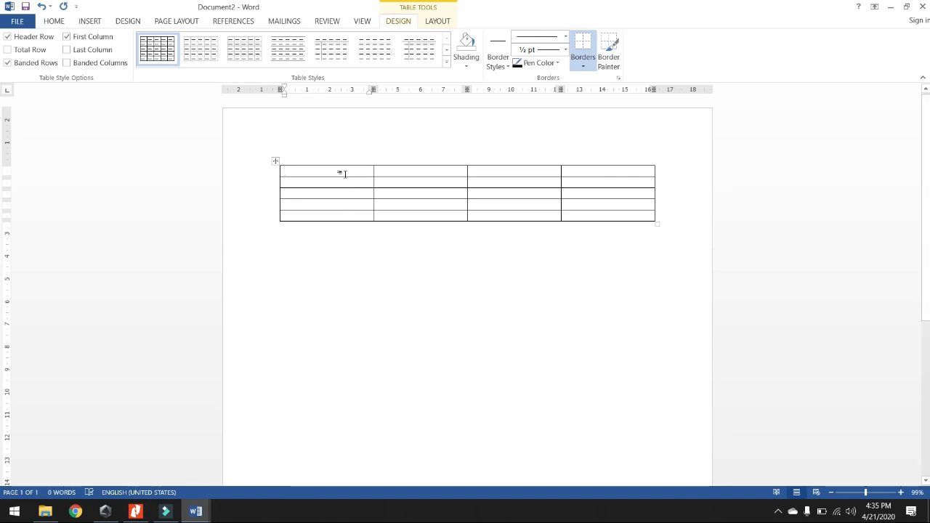
Step: Select all cells of the 4-column table and delete the whole table
click(275, 161)
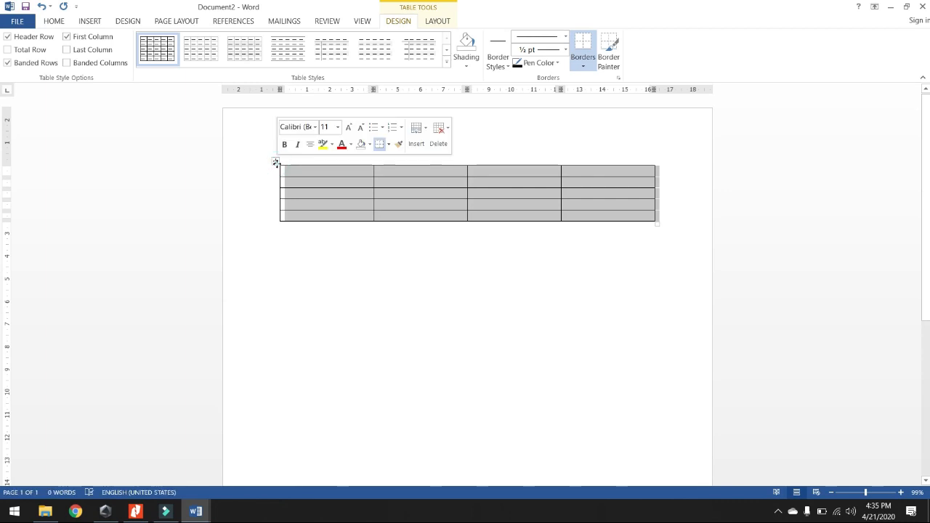
click(276, 163)
drag(301, 172, 594, 220)
right_click(593, 221)
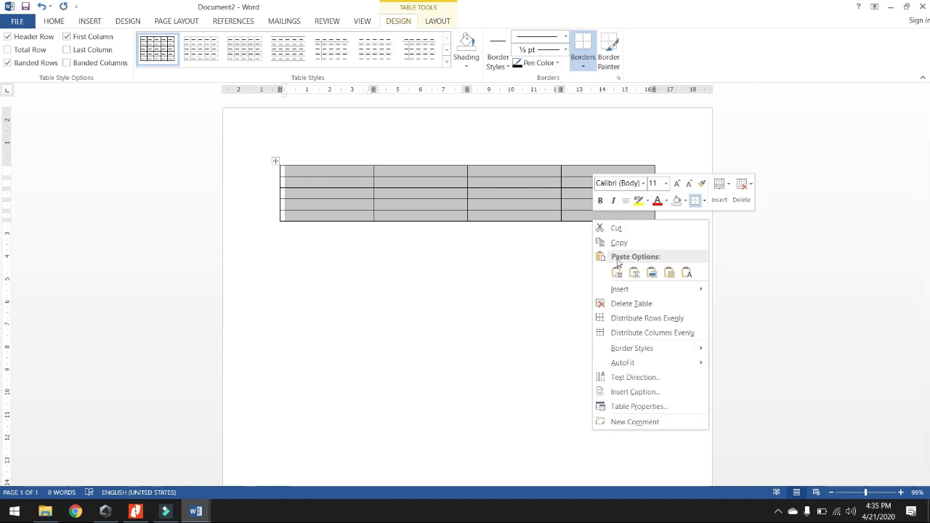
click(629, 303)
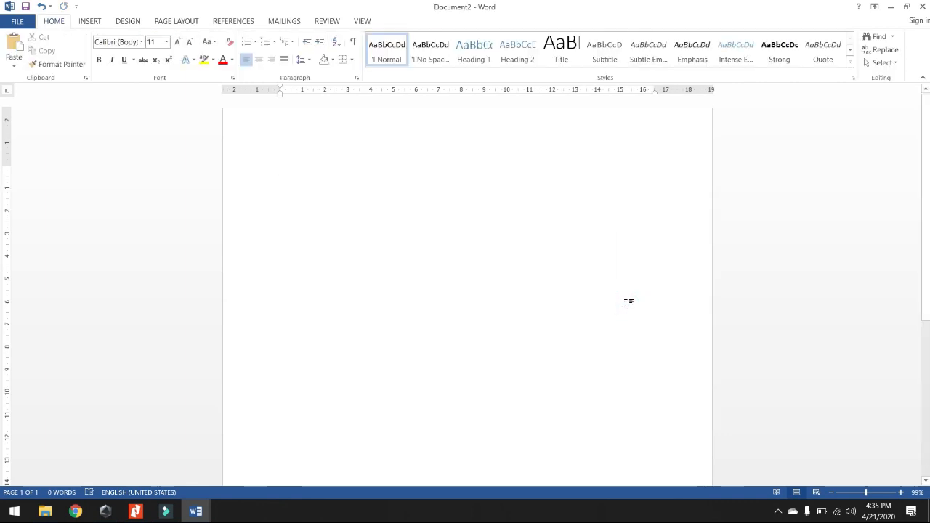
Step: Consult the sources table on page 2 of Document1 and insert a table with 7 columns and 11 rows in Document2
key(alt+Tab)
key(Page_Down)
key(Page_Down)
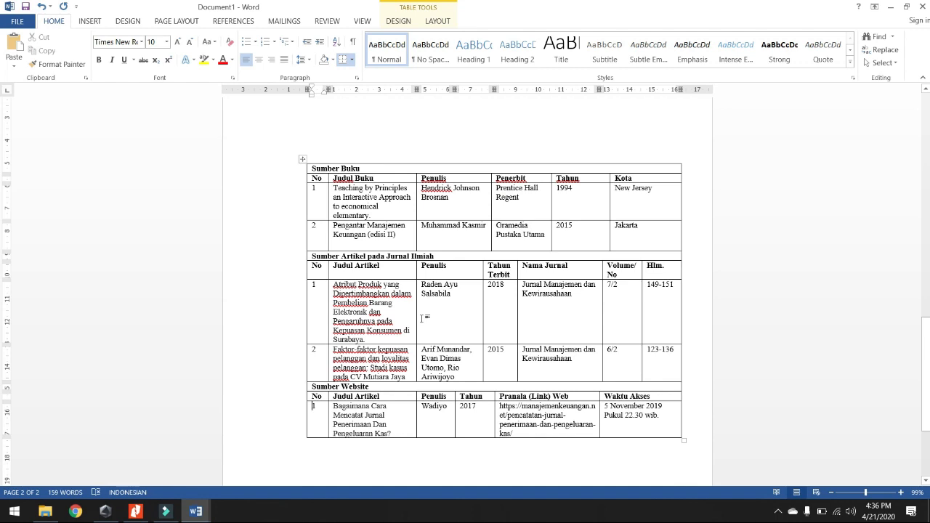
key(alt+Tab)
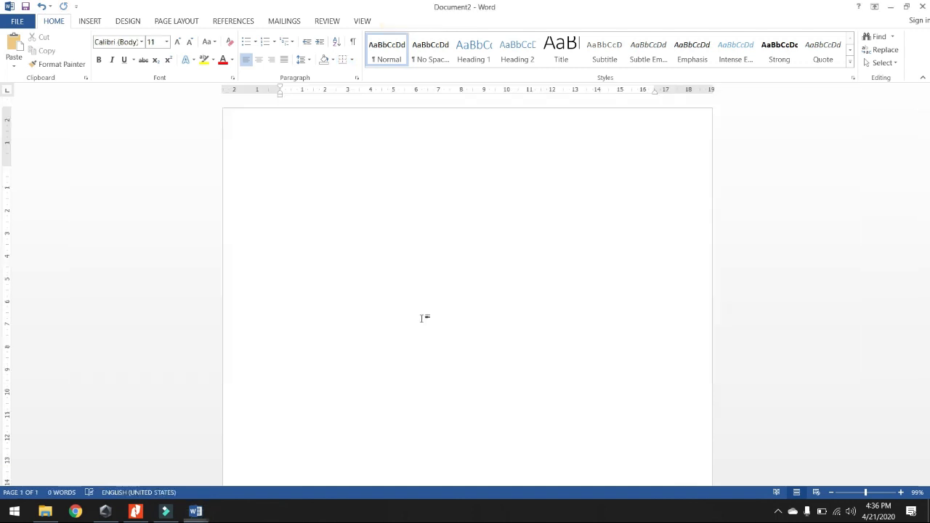
click(91, 22)
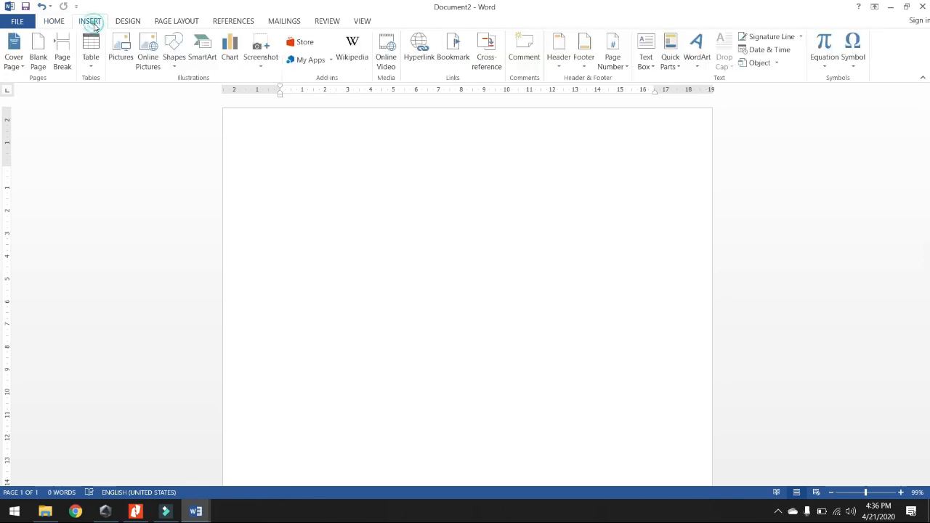
click(90, 57)
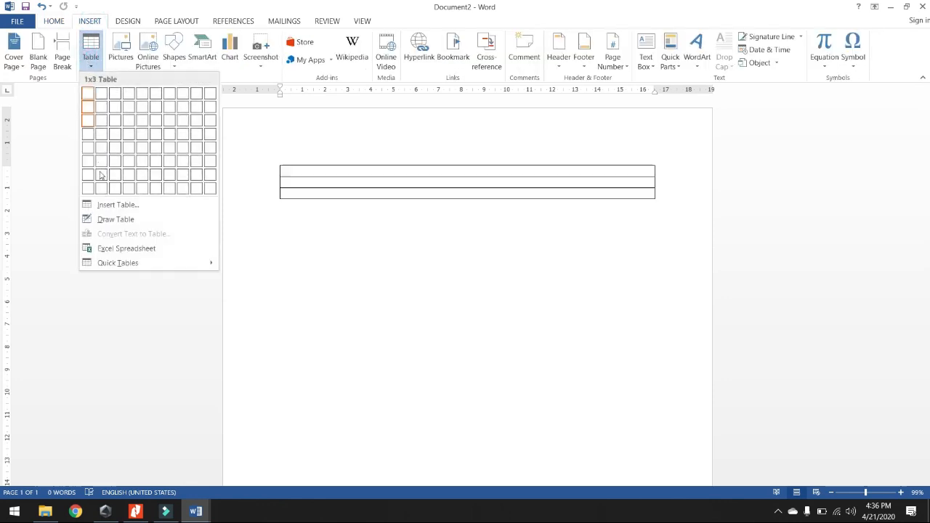
click(102, 206)
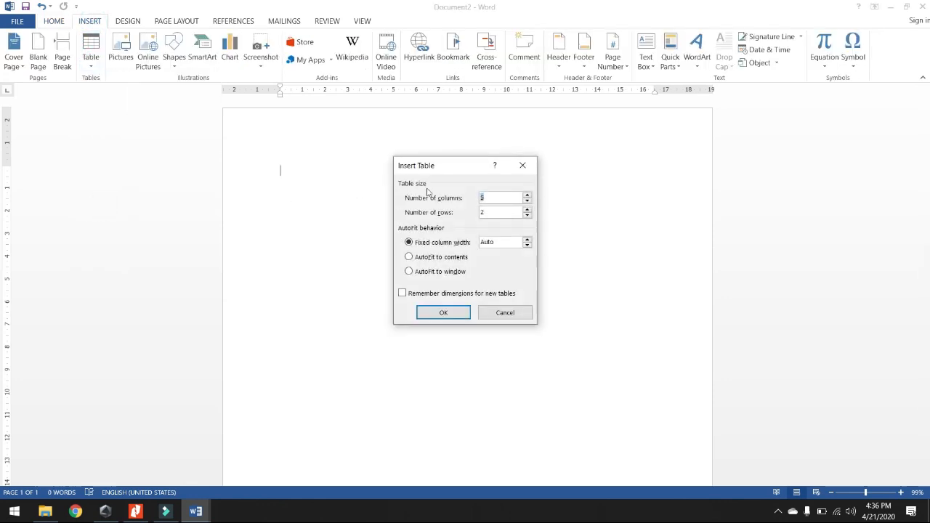
text(7)
text(11)
click(453, 314)
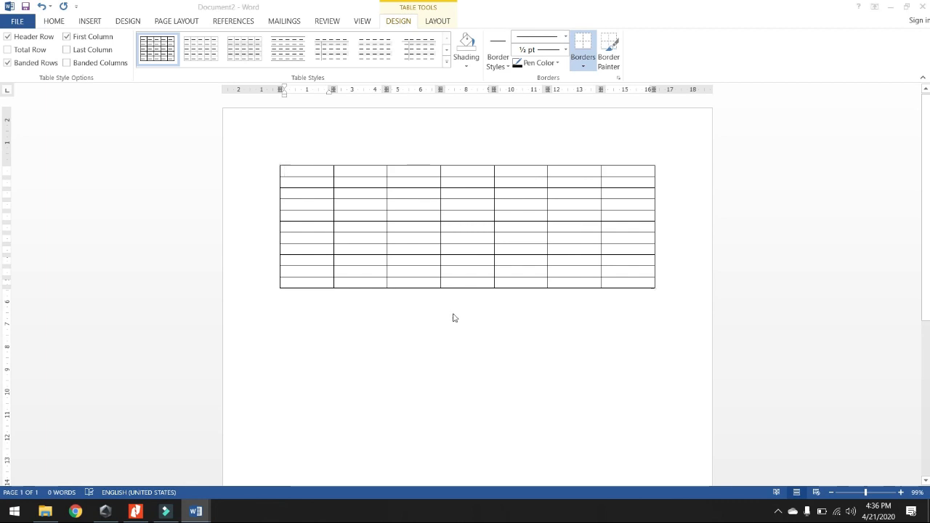
Step: Arrange the two document windows side by side at full height, with Document2 on the left and Document1 on the right
key(alt+Tab)
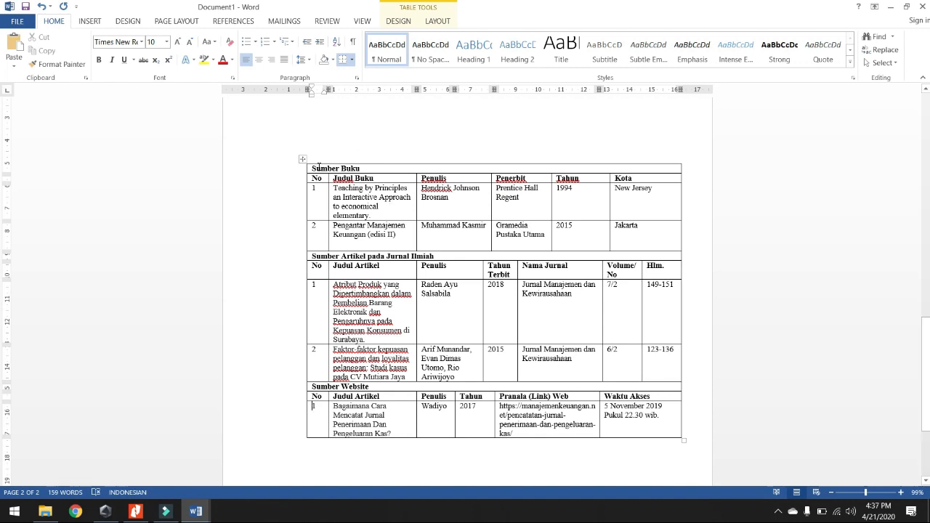
drag(310, 169, 384, 169)
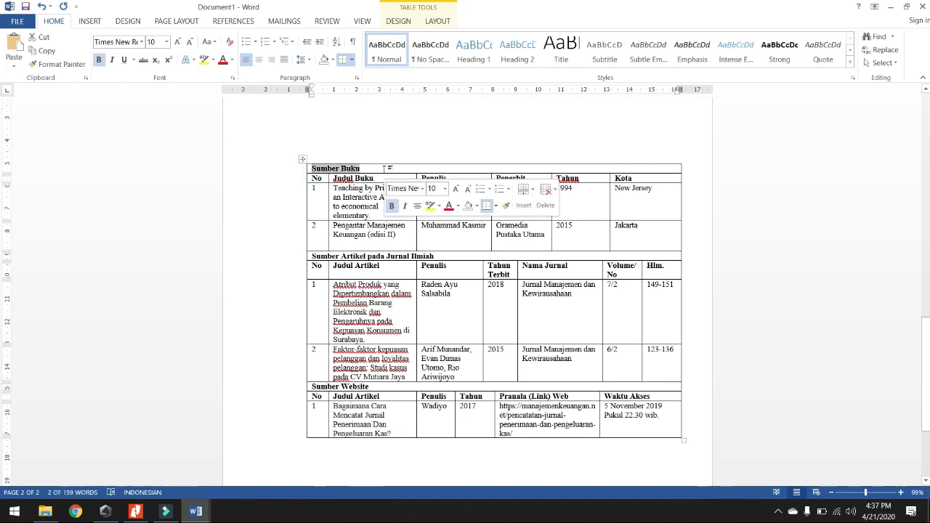
drag(516, 7, 666, 9)
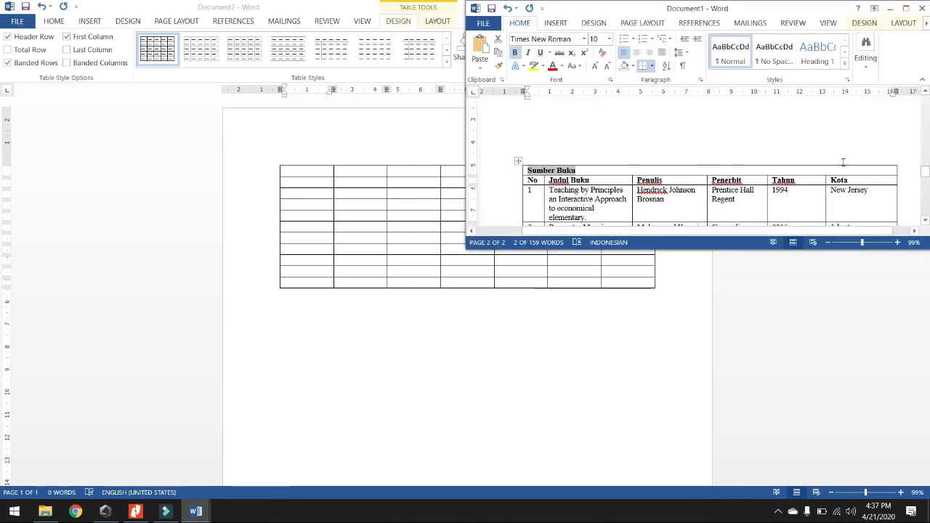
drag(798, 249, 807, 494)
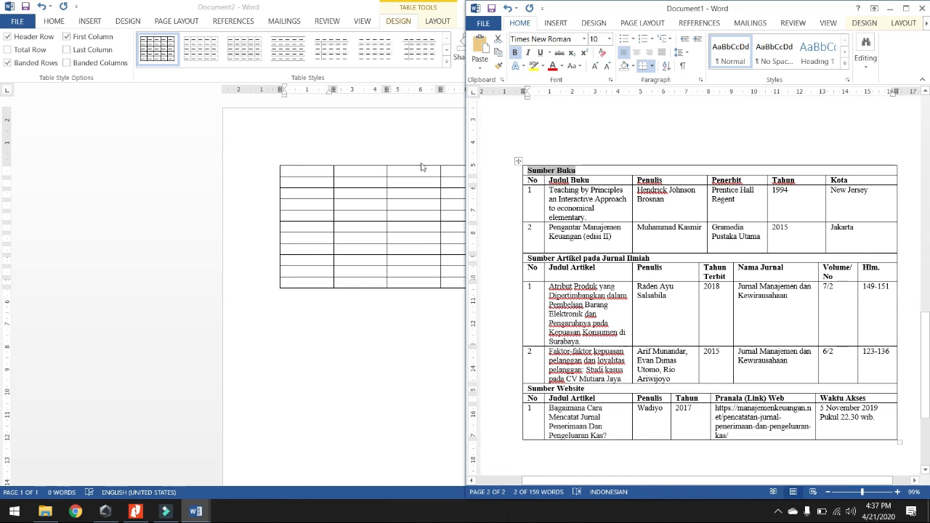
drag(308, 9, 0, 2)
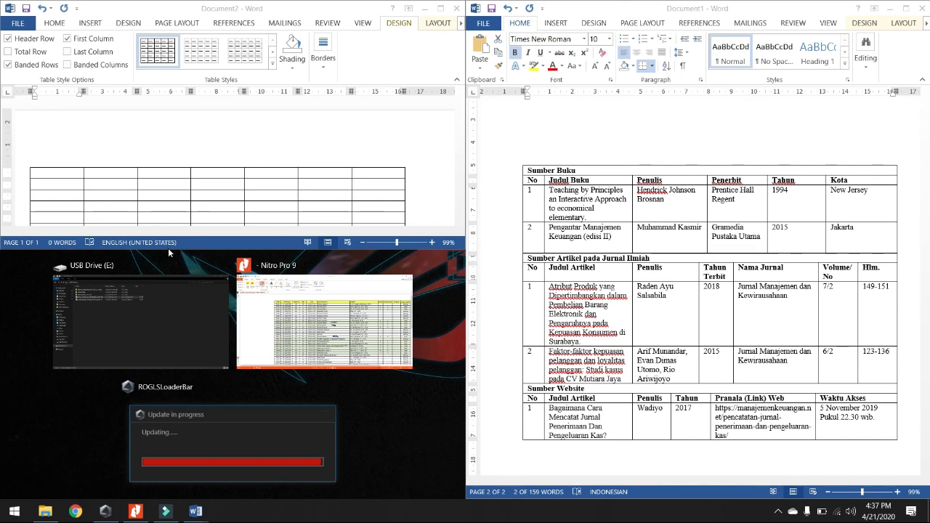
click(168, 249)
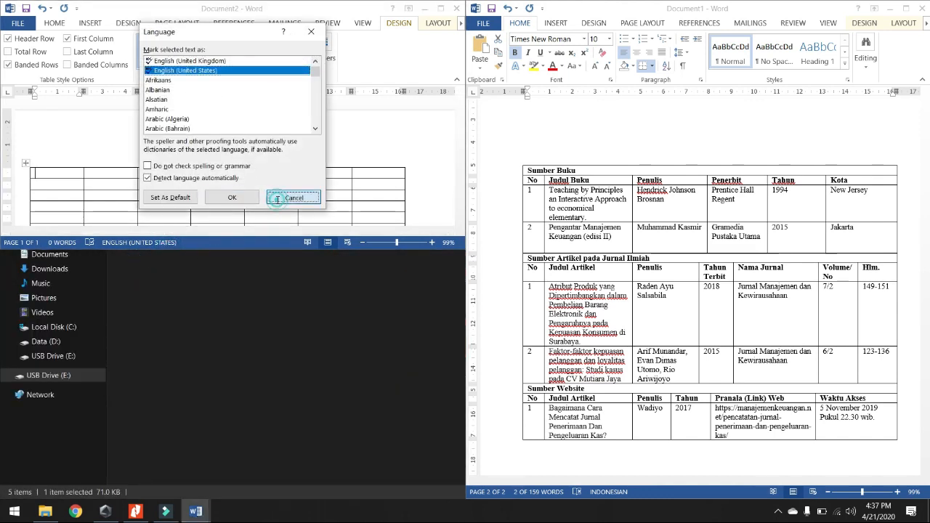
click(290, 197)
drag(255, 247, 269, 498)
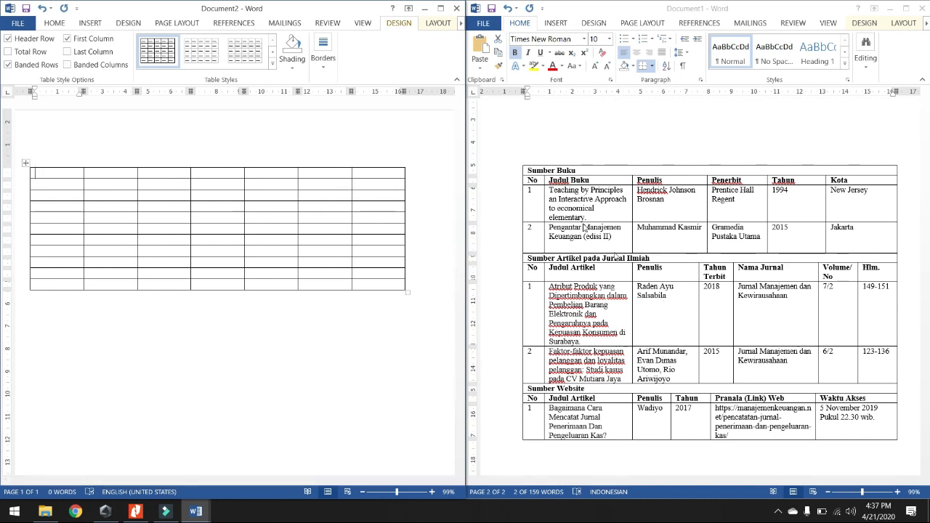
Step: Enter "Sumber Buku" in the first cell of the Document2 table and format the whole table in Times New Roman, size 10
click(69, 173)
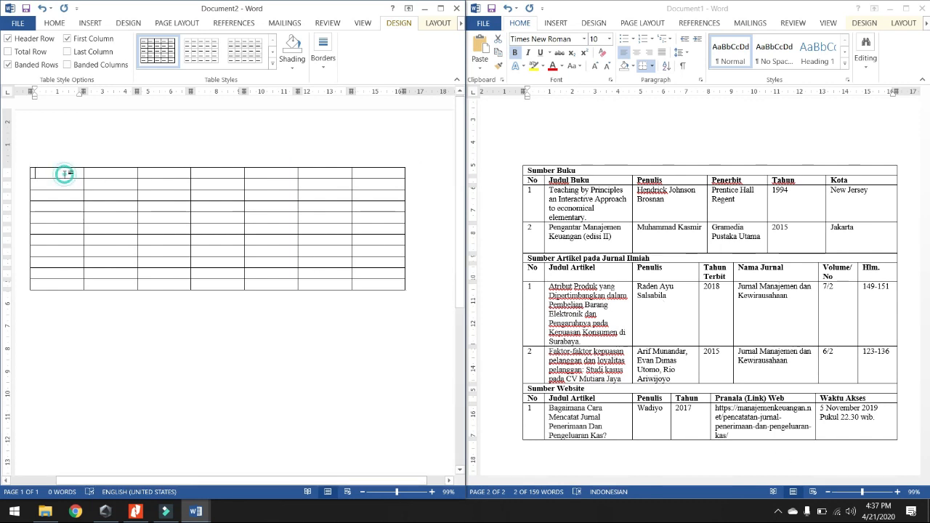
text(Sumber Buku)
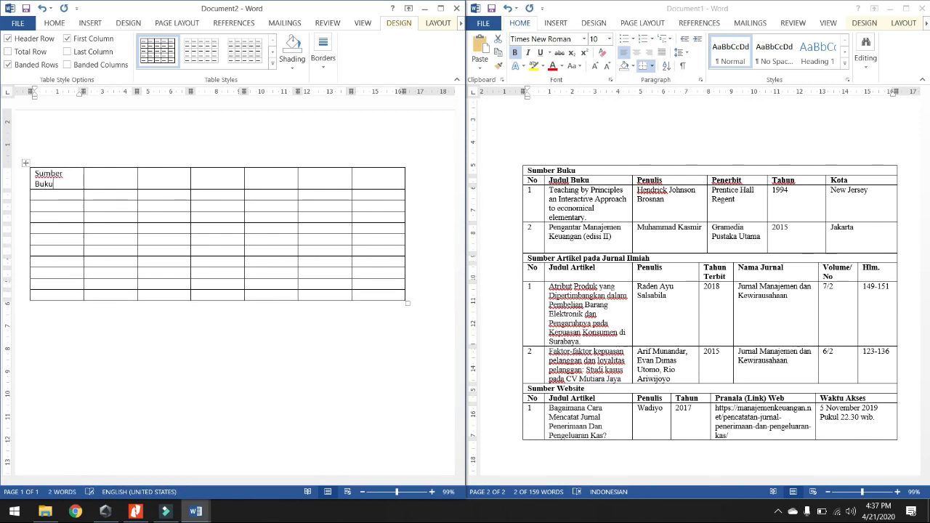
click(25, 163)
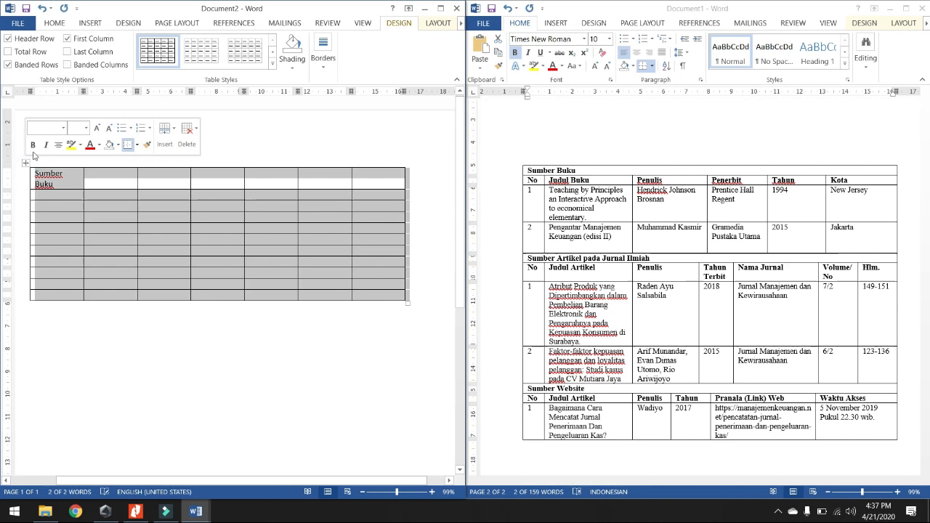
click(54, 23)
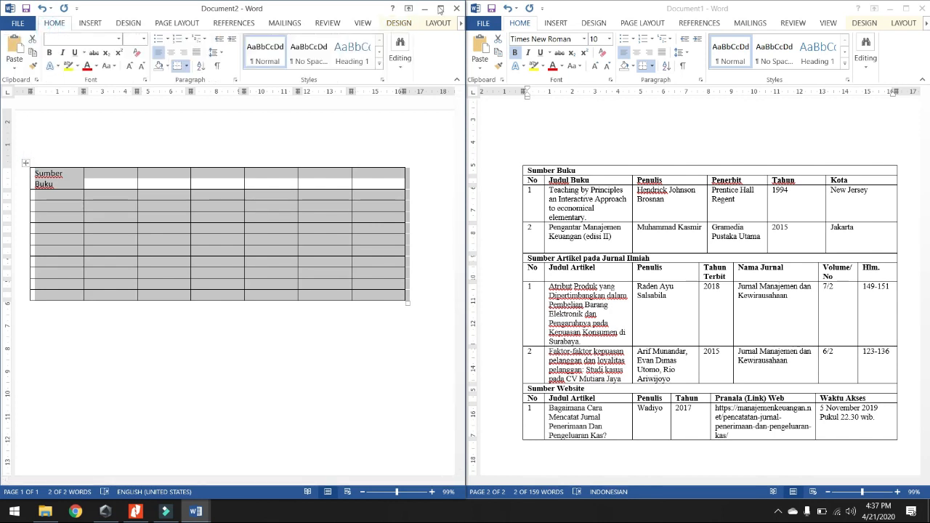
click(105, 40)
text(Times New Roman)
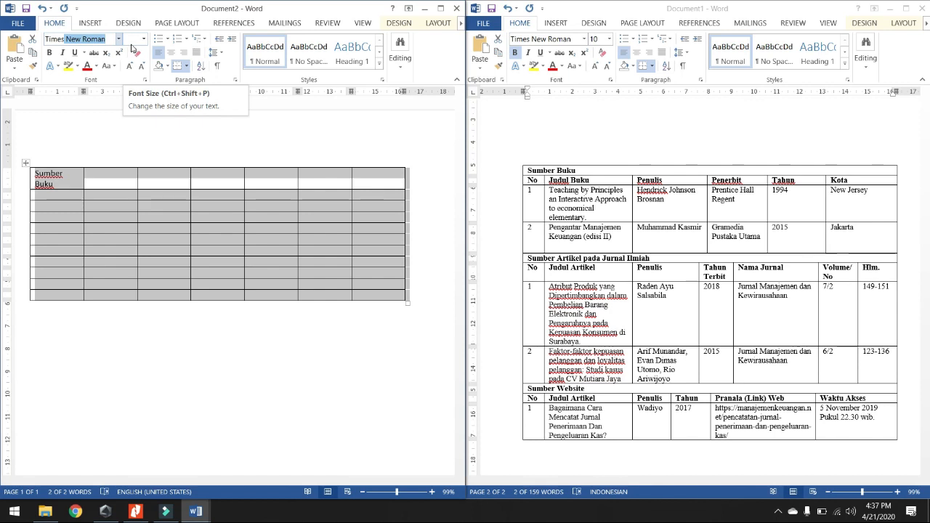
key(Return)
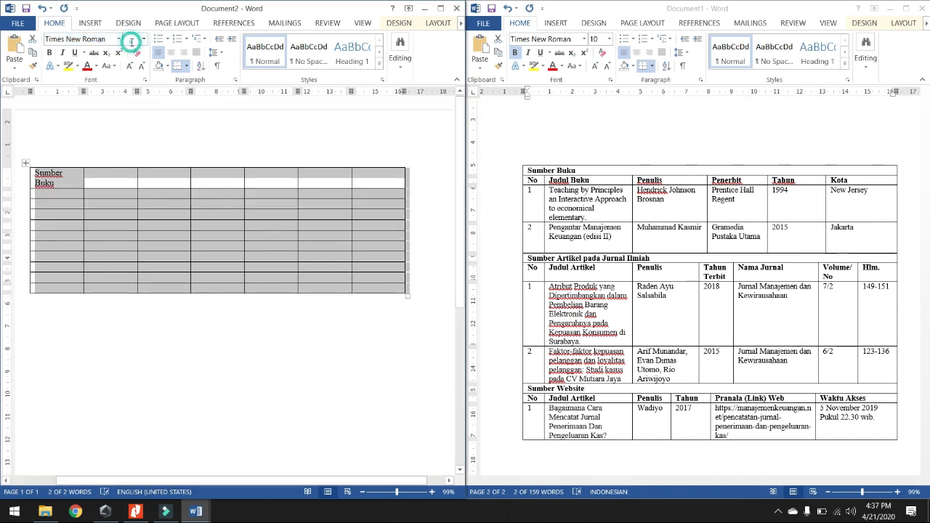
click(131, 40)
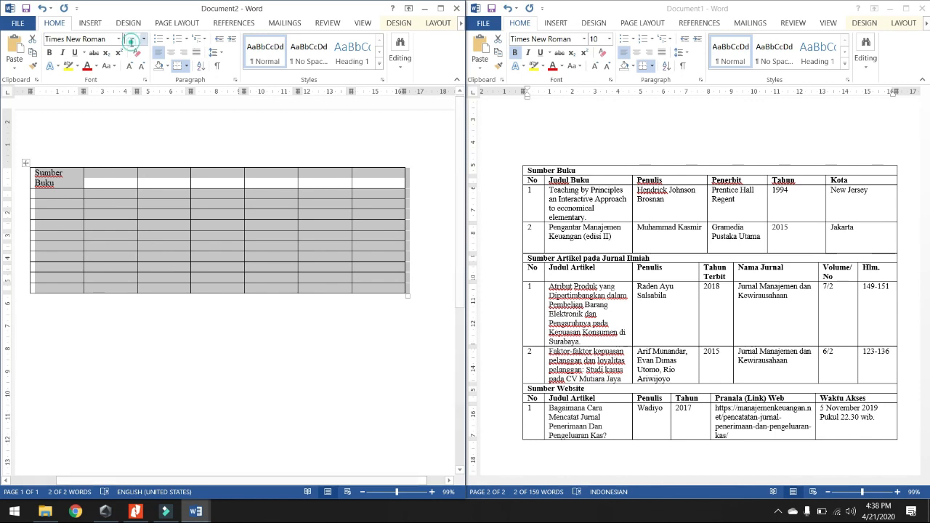
text(10)
click(106, 180)
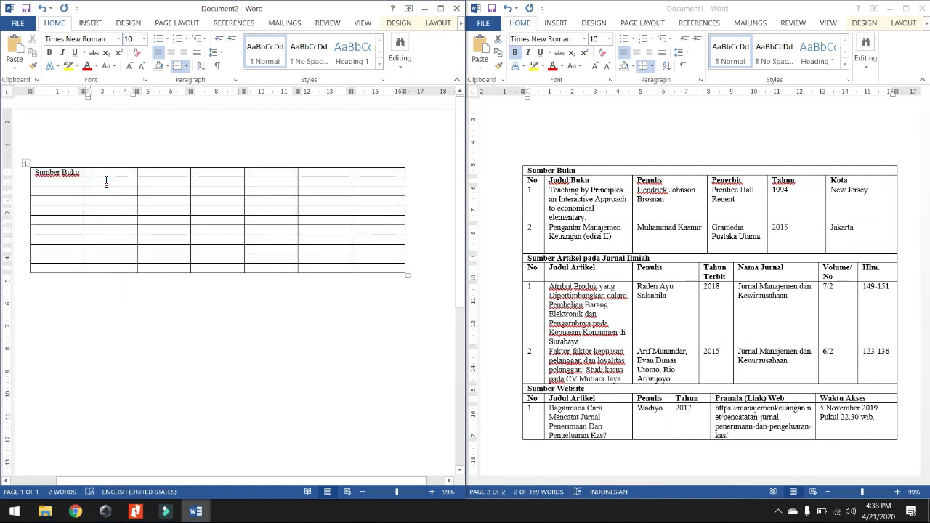
Step: Set the line spacing of the entire Document2 table to 1.0
click(216, 53)
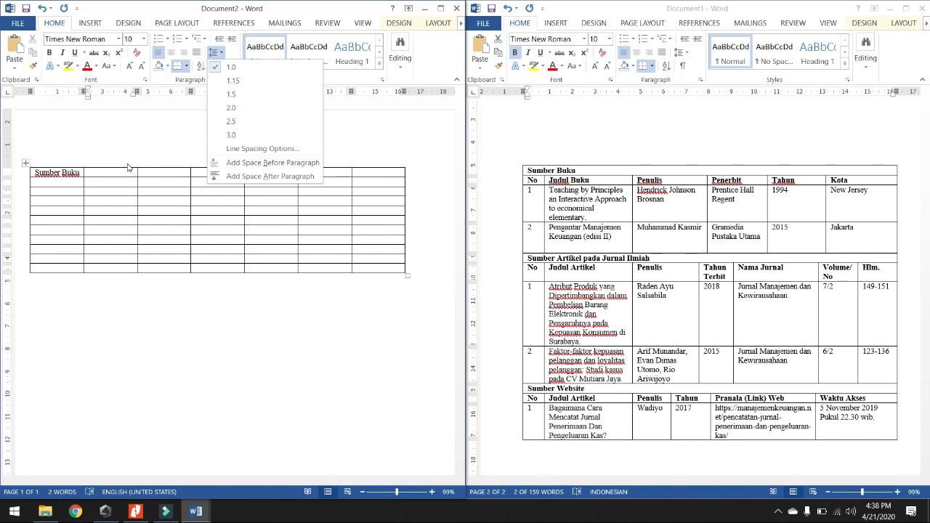
click(26, 165)
click(26, 165)
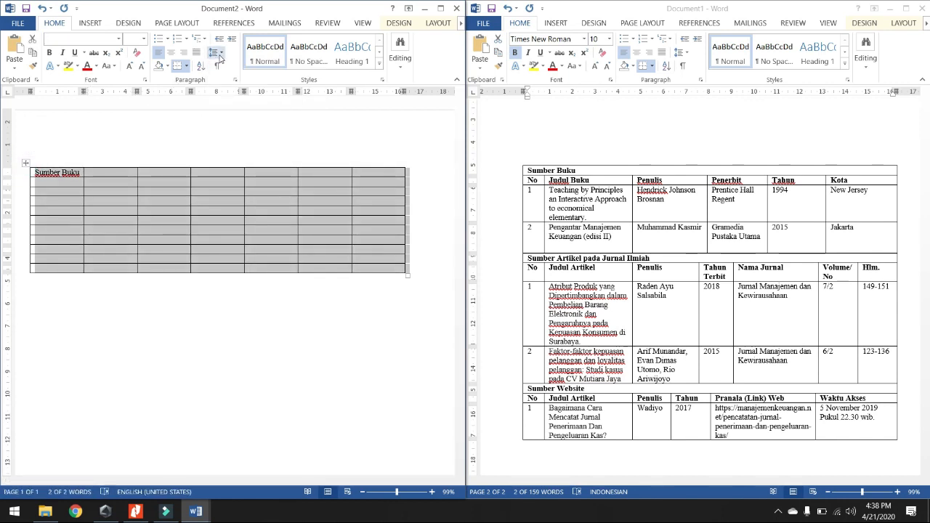
click(217, 54)
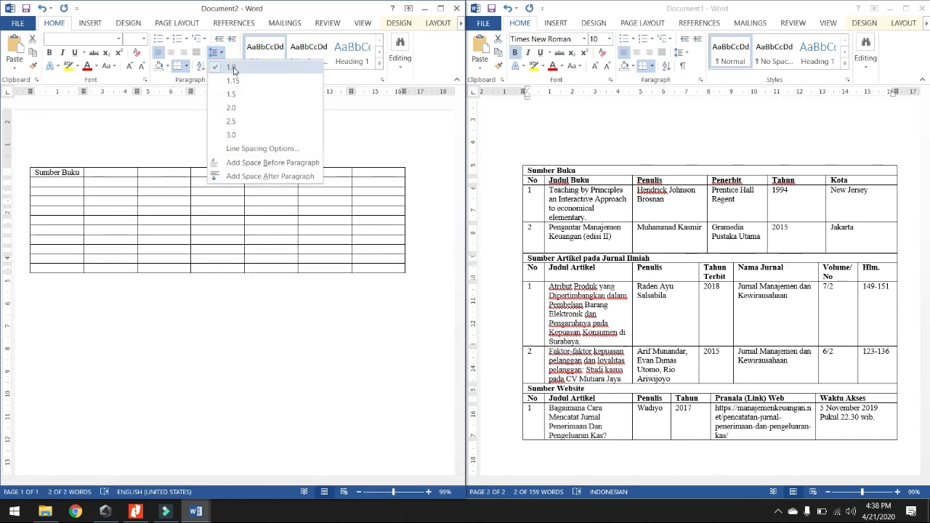
click(233, 67)
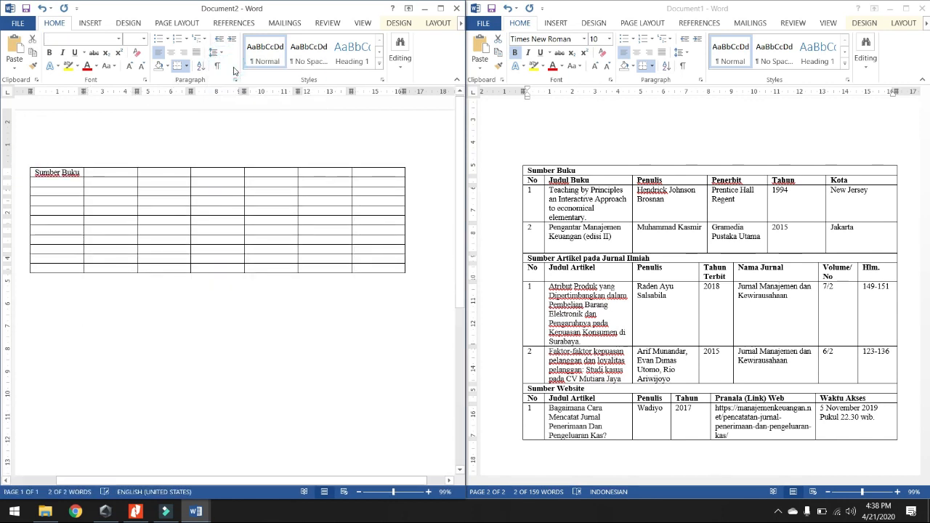
click(120, 195)
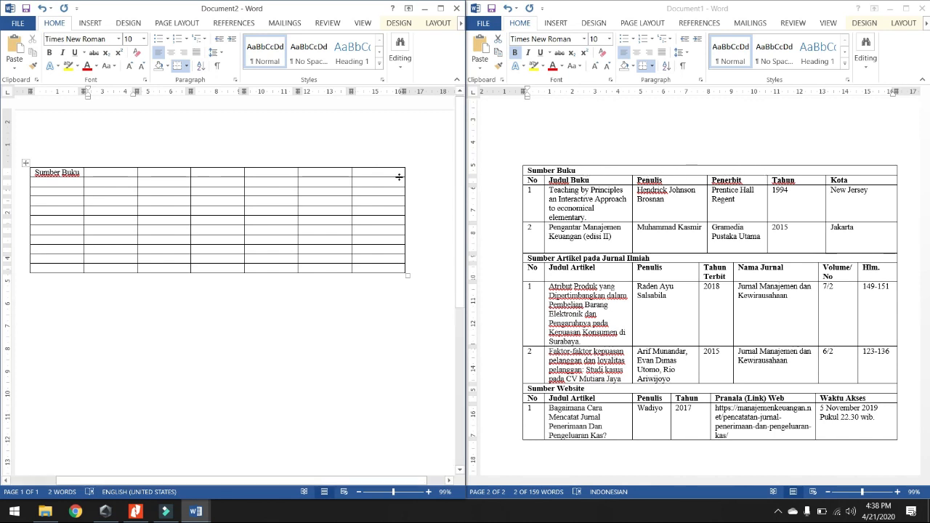
Step: Merge all seven cells of the first row, holding "Sumber Buku", into a single cell in the Document2 table
drag(58, 175, 372, 158)
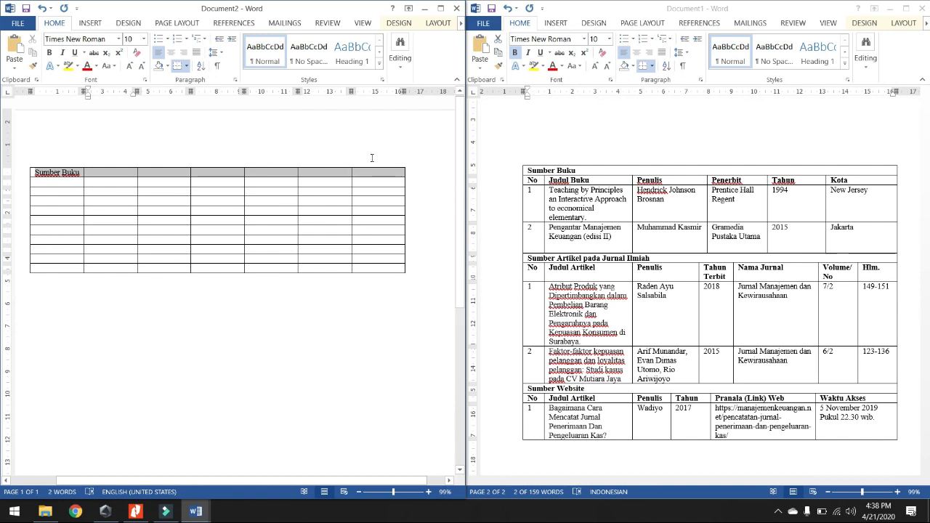
right_click(330, 175)
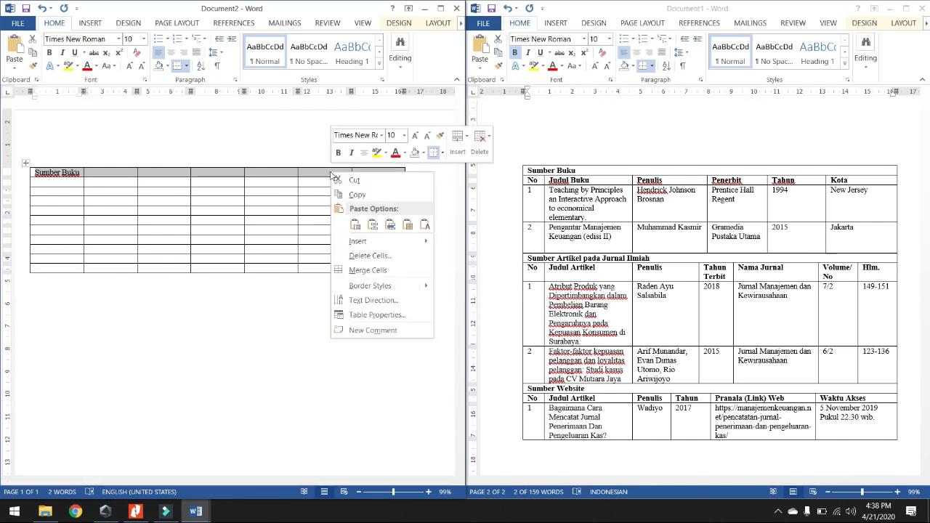
click(369, 271)
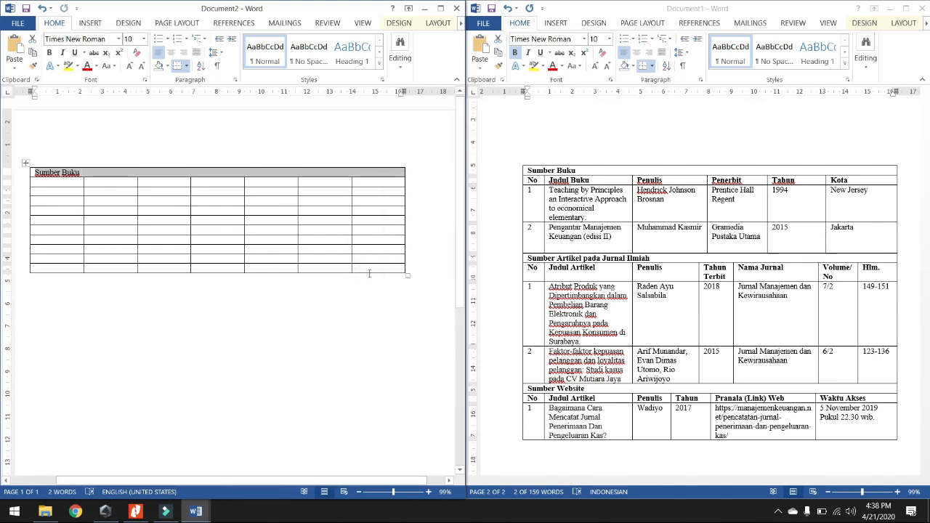
click(437, 23)
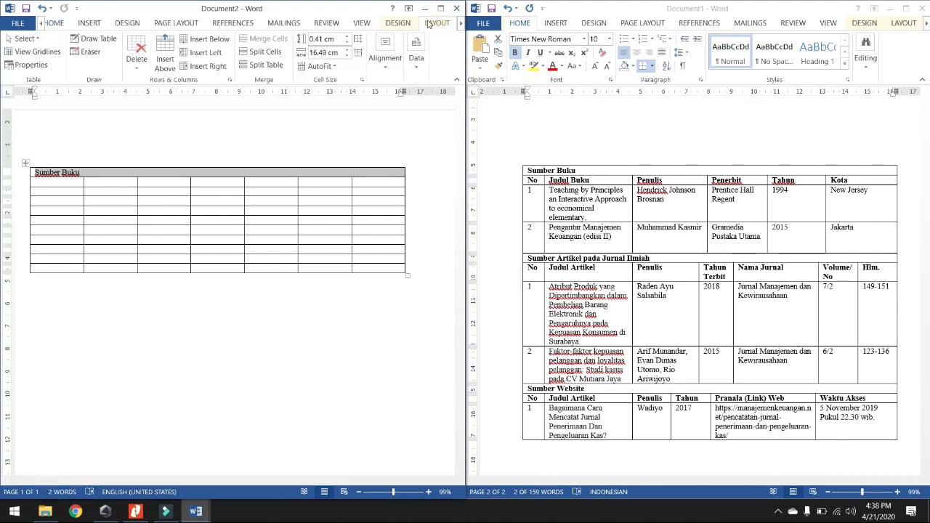
drag(109, 183, 111, 197)
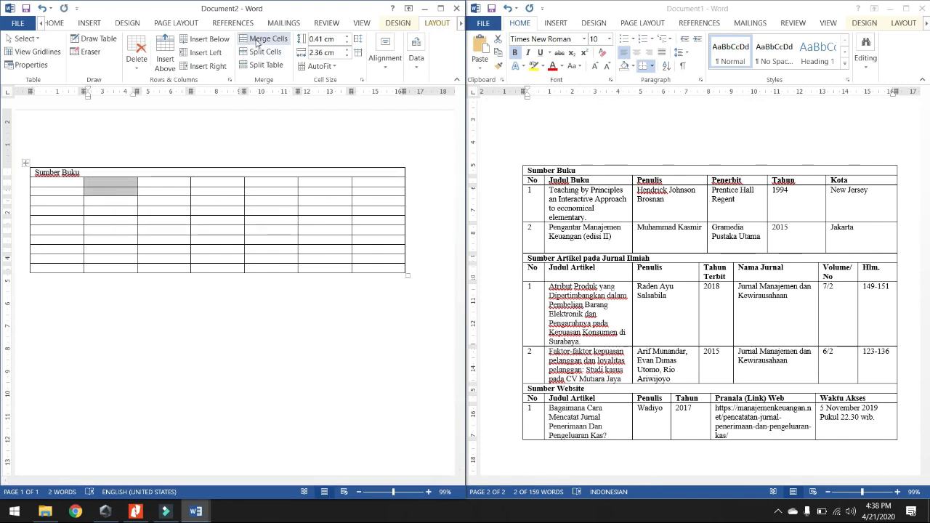
click(113, 175)
drag(32, 173, 80, 173)
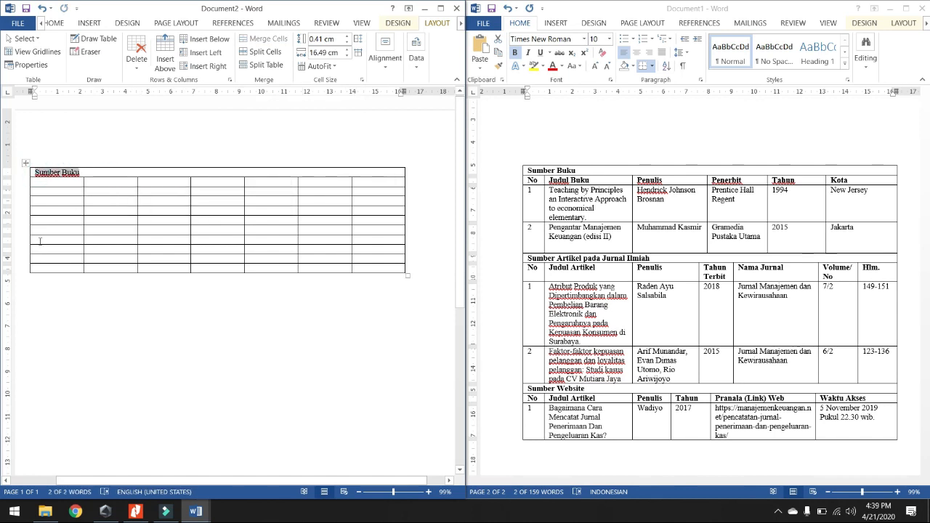
click(72, 230)
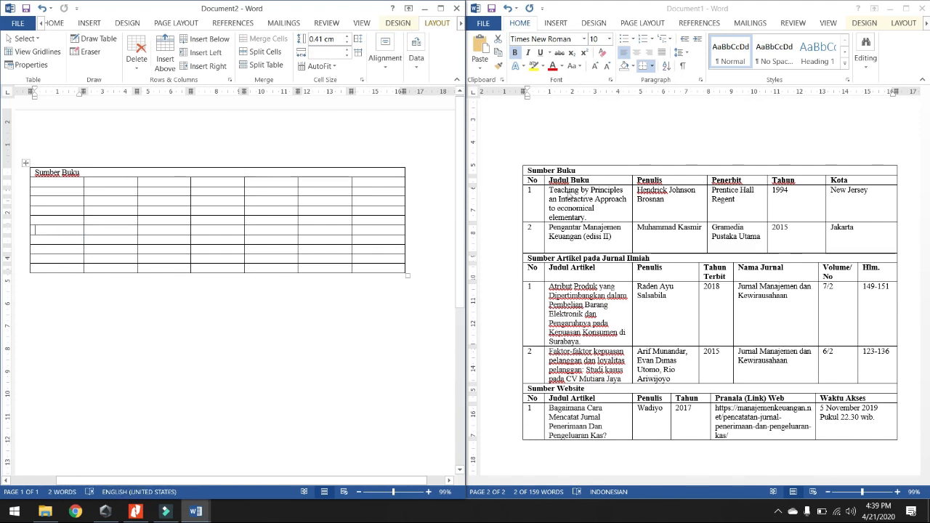
drag(86, 173, 33, 173)
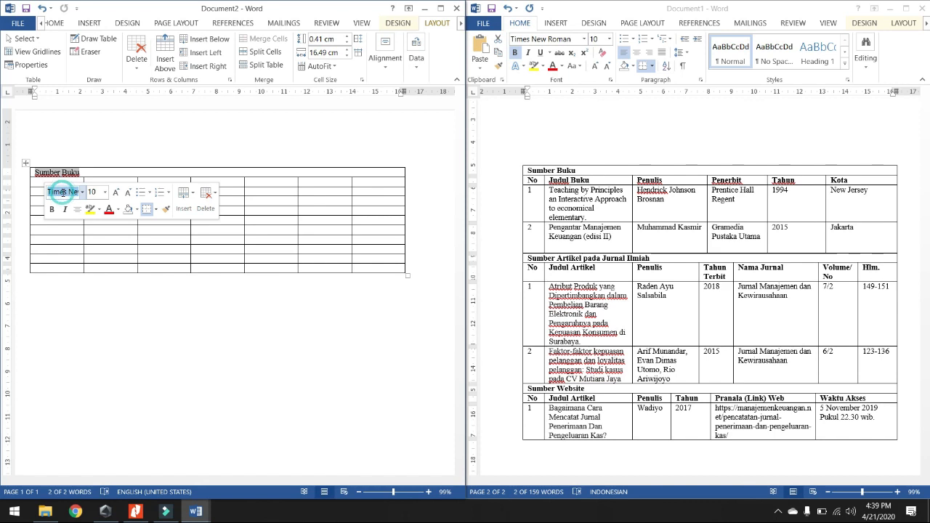
click(101, 154)
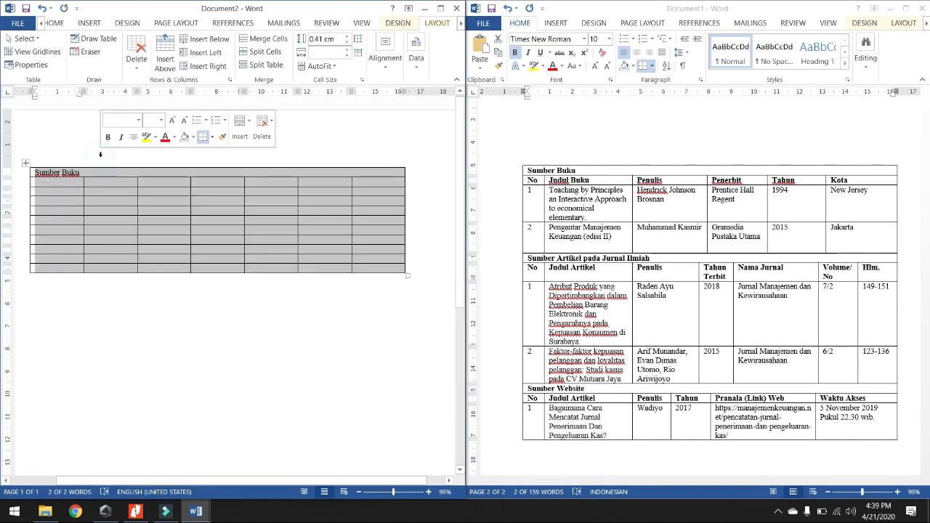
click(247, 191)
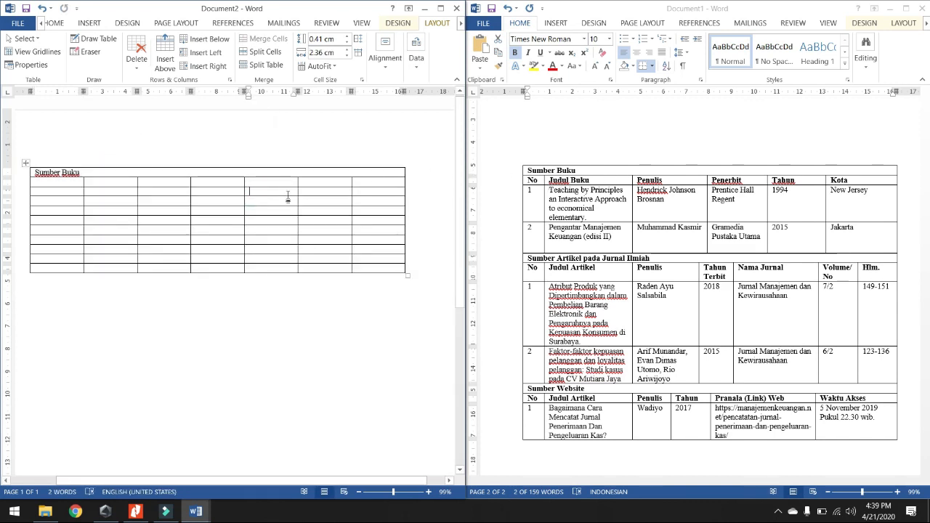
Step: Fill the first six cells of the second row with the headings No, Judul Buku, Penulis, Penerbit, Tahun and Kota
click(48, 184)
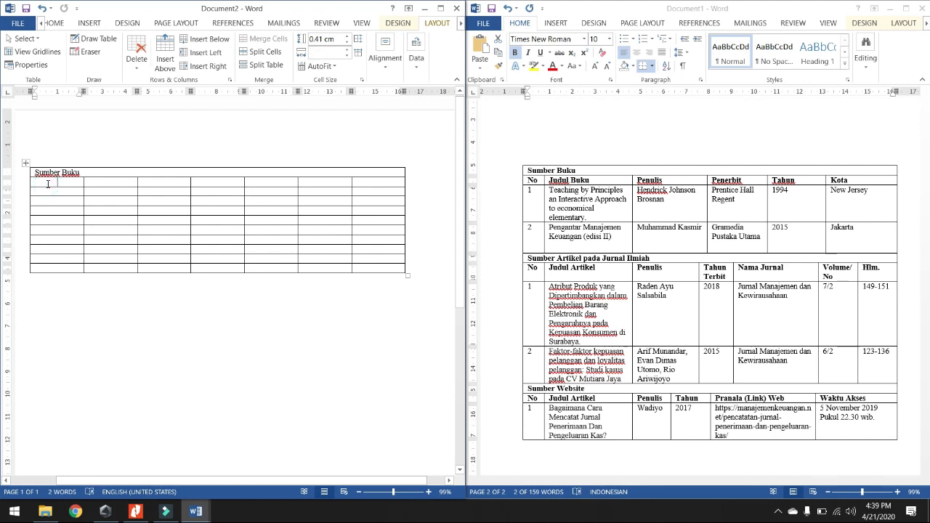
text(No)
key(Tab)
text(Judul Buku)
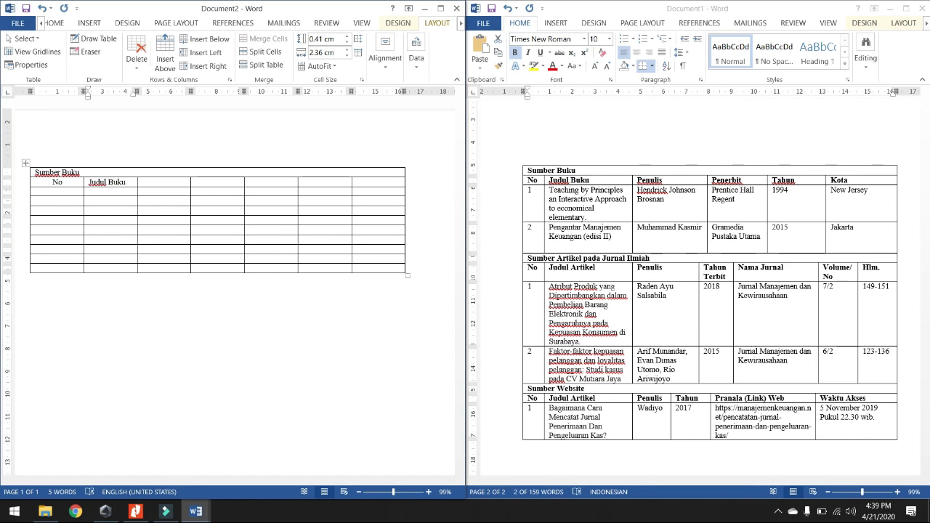
key(Tab)
text(Penulis)
key(Tab)
text(Penerbit)
key(Tab)
text(Tahun)
key(Tab)
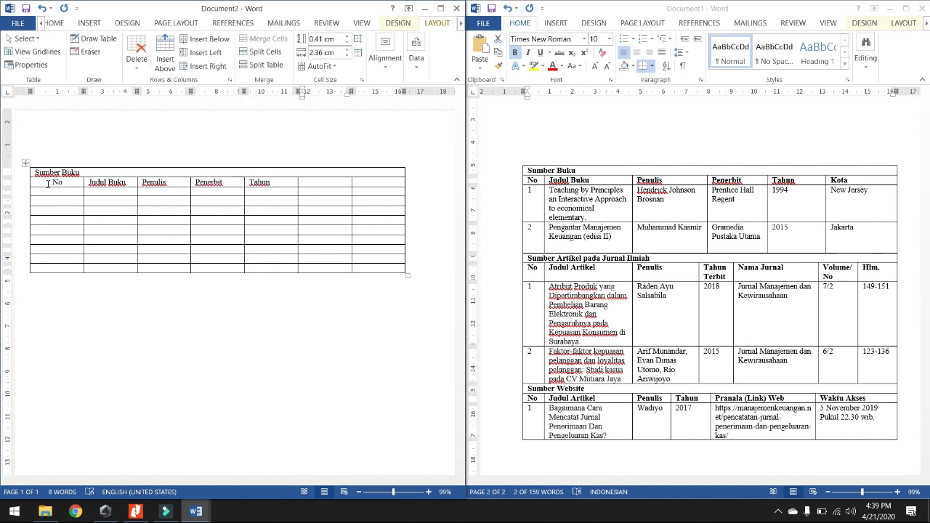
text(Kota)
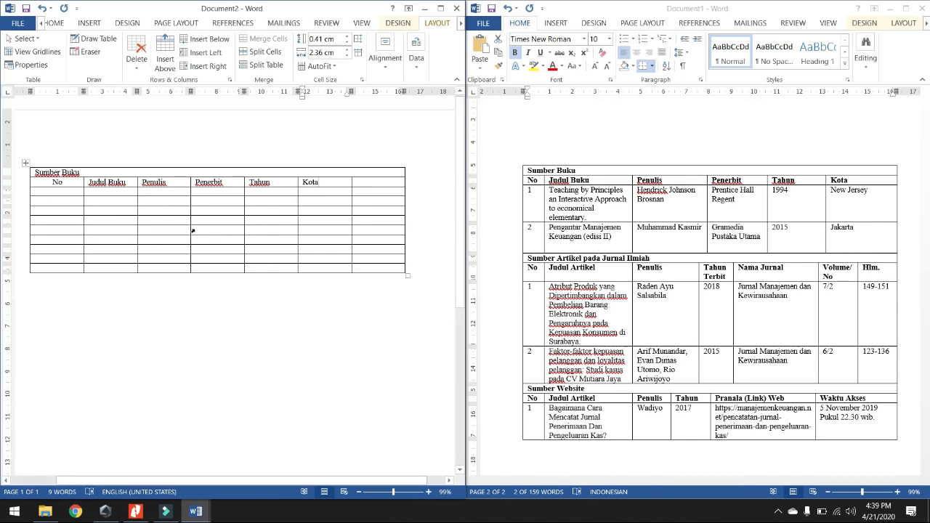
Step: Copy the two numbered book entry rows under Sumber Buku from the Document1 table
click(76, 194)
click(532, 198)
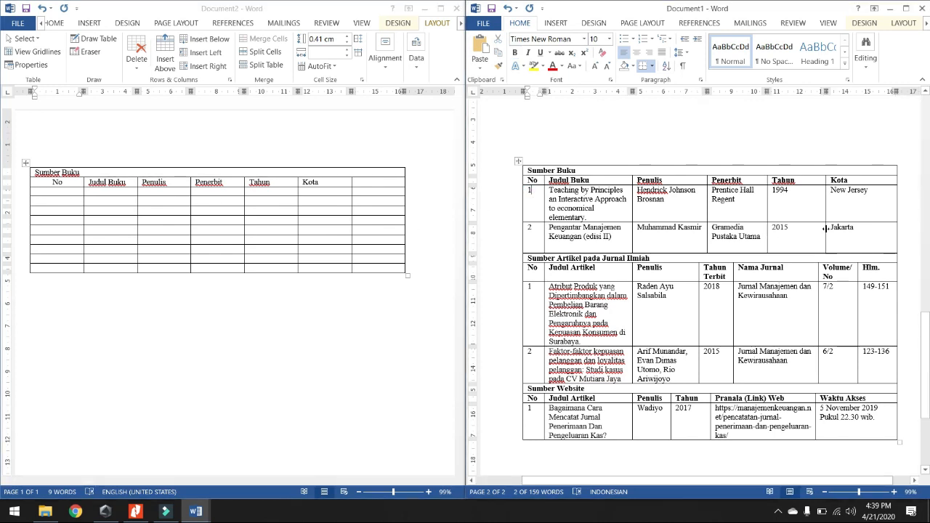
drag(838, 233, 655, 203)
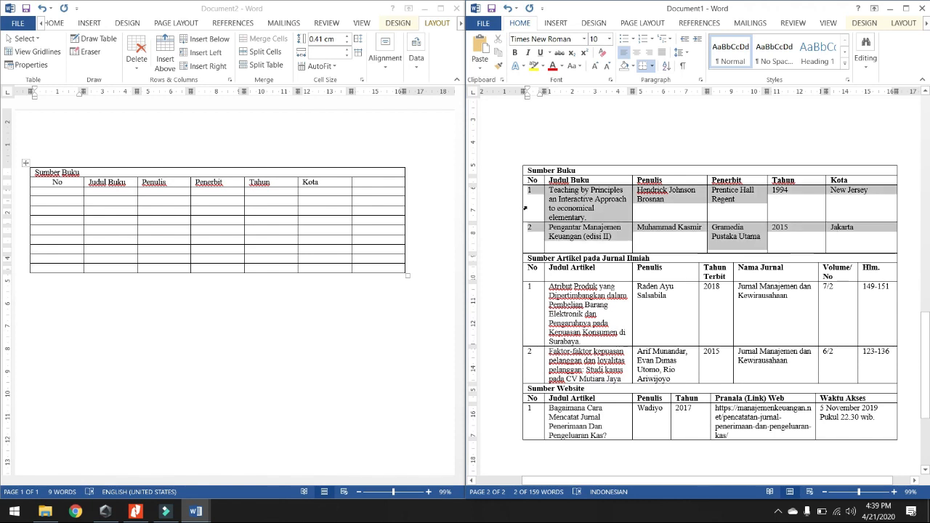
right_click(573, 202)
click(594, 226)
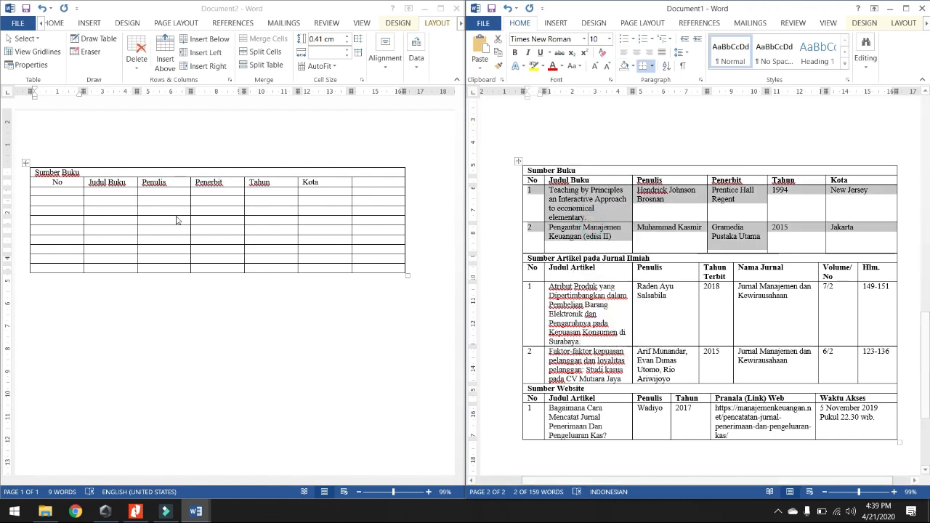
Step: Try to paste the copied book rows as a nested table in the cell below the No heading, and undo it
click(65, 197)
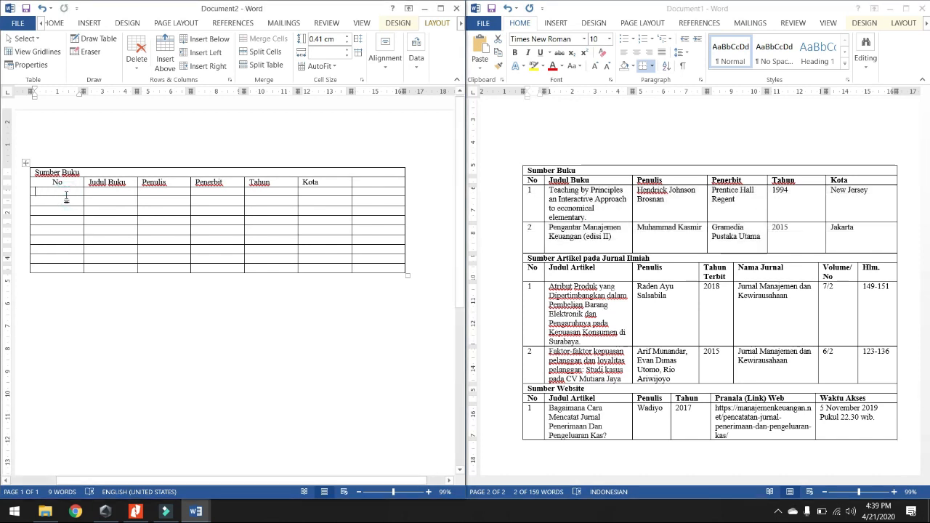
right_click(65, 196)
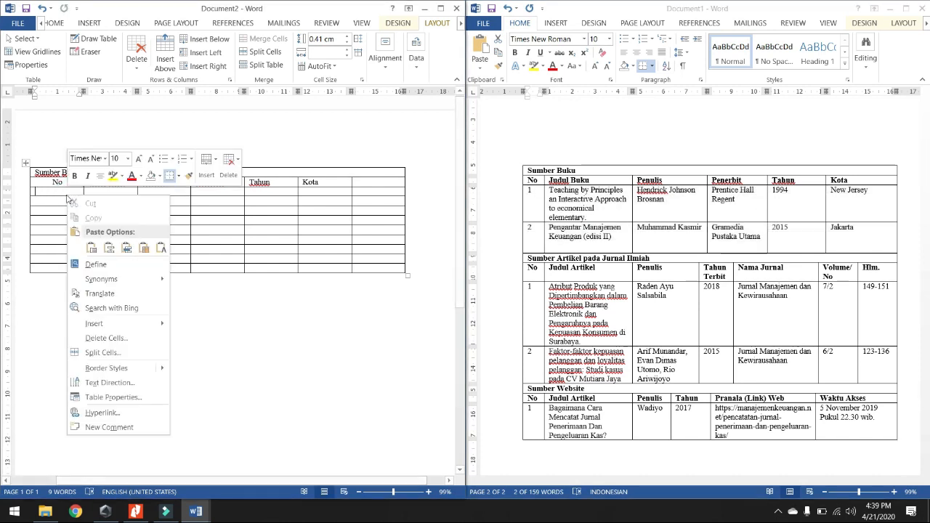
click(91, 248)
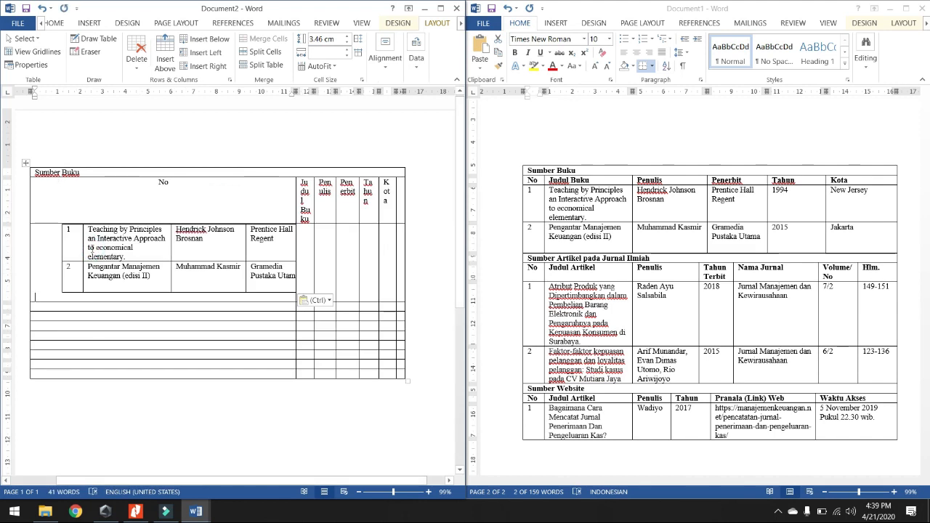
key(ctrl+z)
Step: Paste the copied book rows below the Document2 headings with the Overwrite Cells option, and dismiss the missing proofing tools notice
right_click(46, 197)
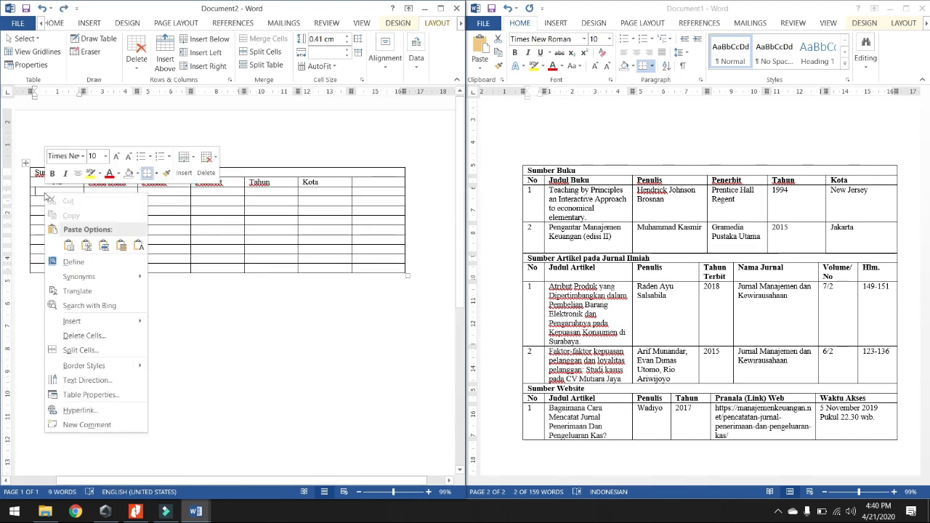
click(139, 247)
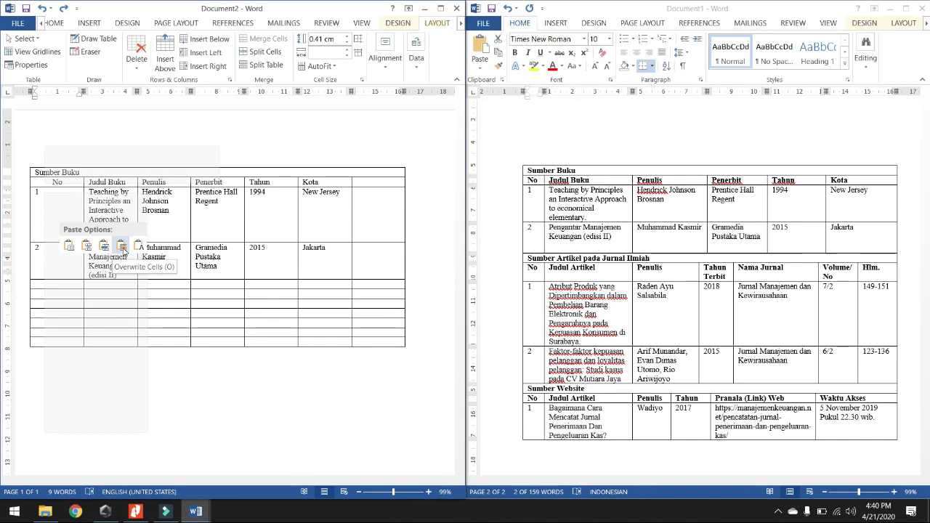
click(124, 250)
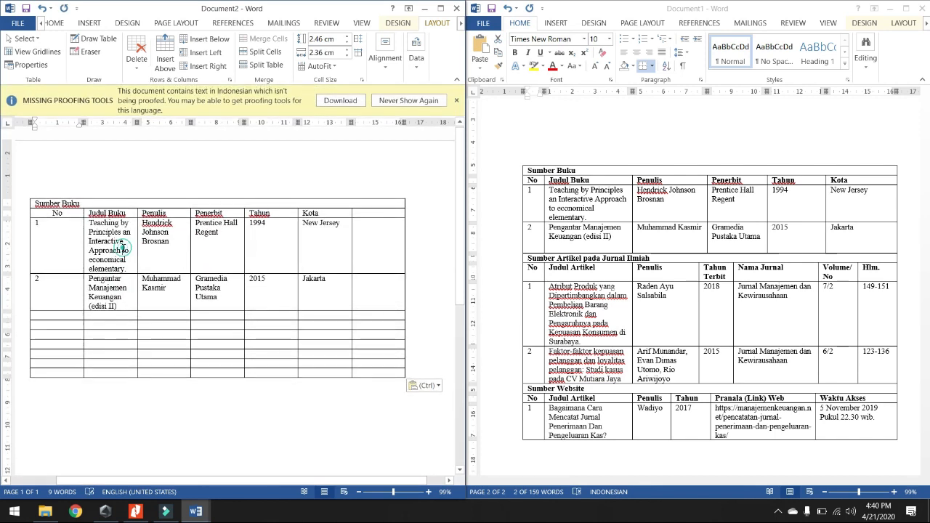
click(457, 101)
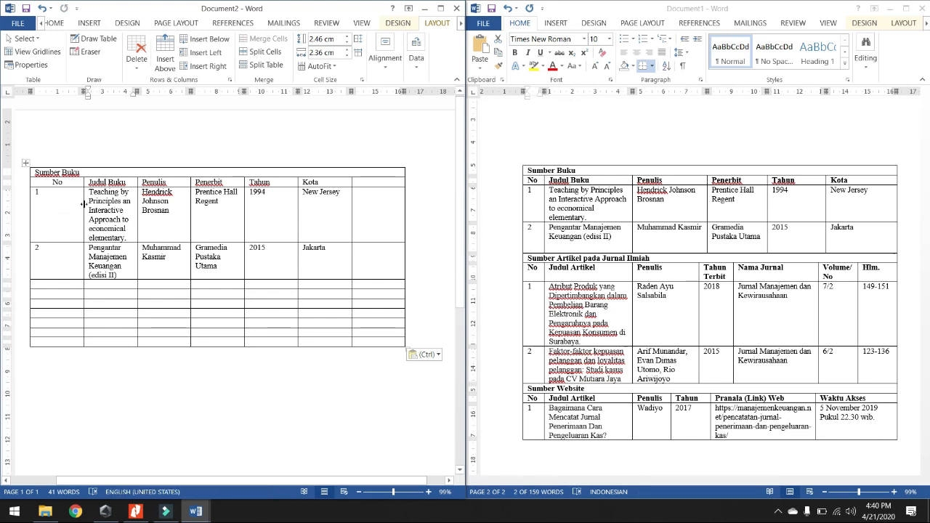
Step: Narrow the No column and widen the Penulis column to about 2.94 cm and the Penerbit column to about 2.84 cm
drag(83, 205, 42, 207)
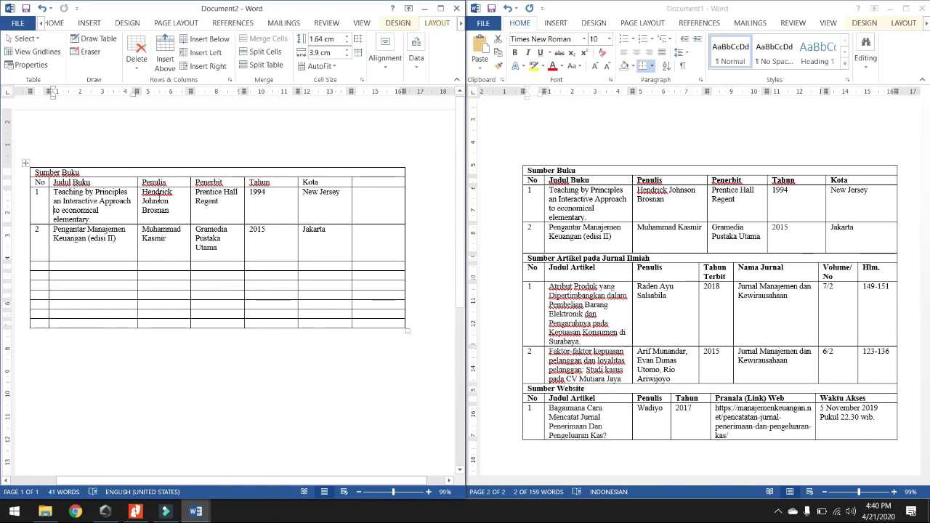
click(191, 209)
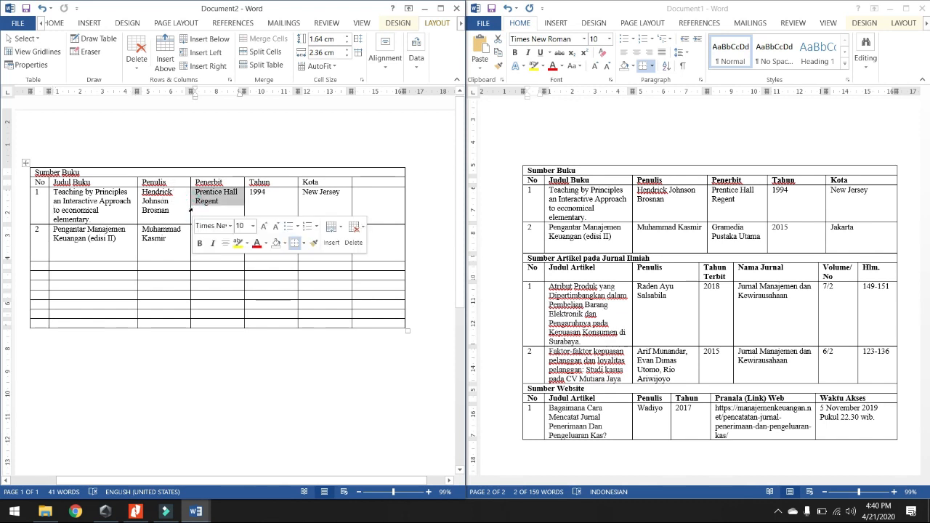
click(183, 209)
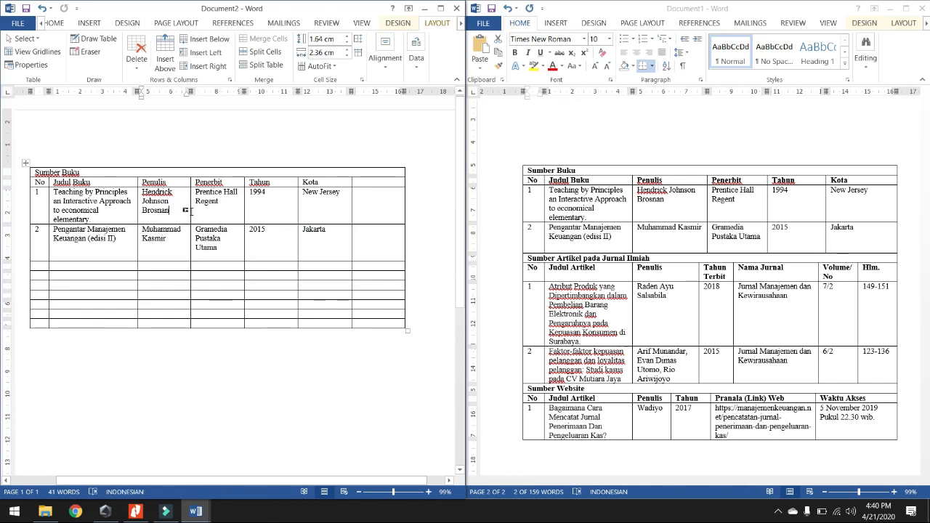
drag(190, 213, 211, 210)
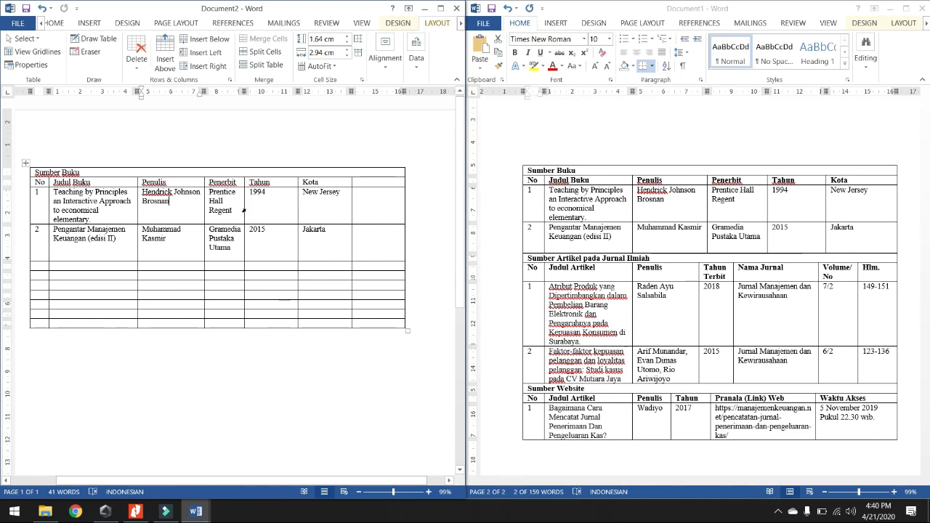
click(244, 210)
click(241, 209)
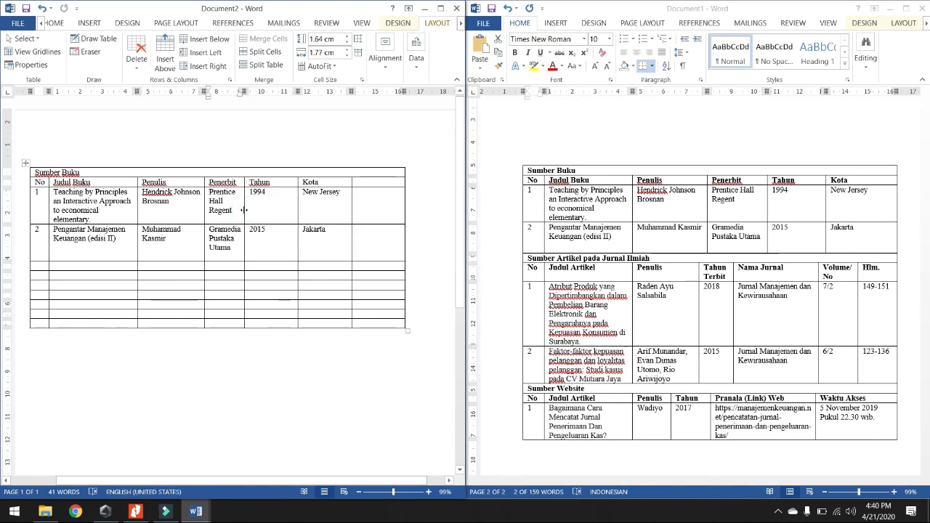
drag(244, 210, 269, 210)
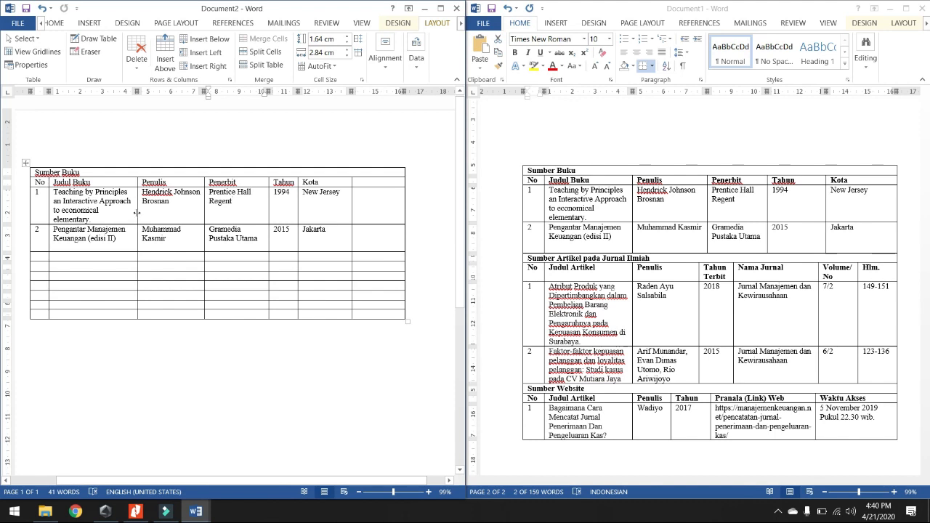
Step: Shift the Judul Buku and Penulis border to widen Penulis, and widen the Judul Buku column by extending the table
mouse_move(137, 215)
mouse_down()
mouse_move(153, 211)
mouse_move(127, 217)
mouse_up()
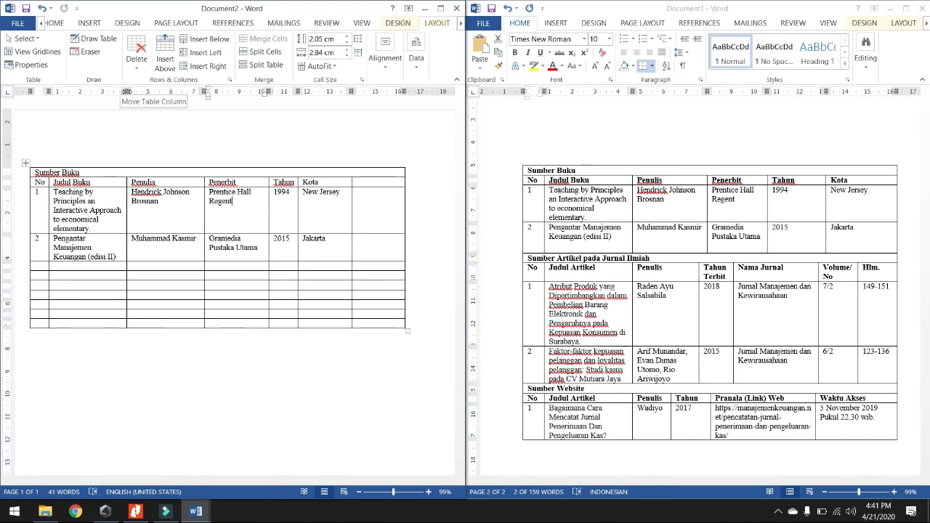
mouse_move(128, 92)
mouse_down()
mouse_move(148, 92)
mouse_move(132, 88)
mouse_move(144, 85)
mouse_up()
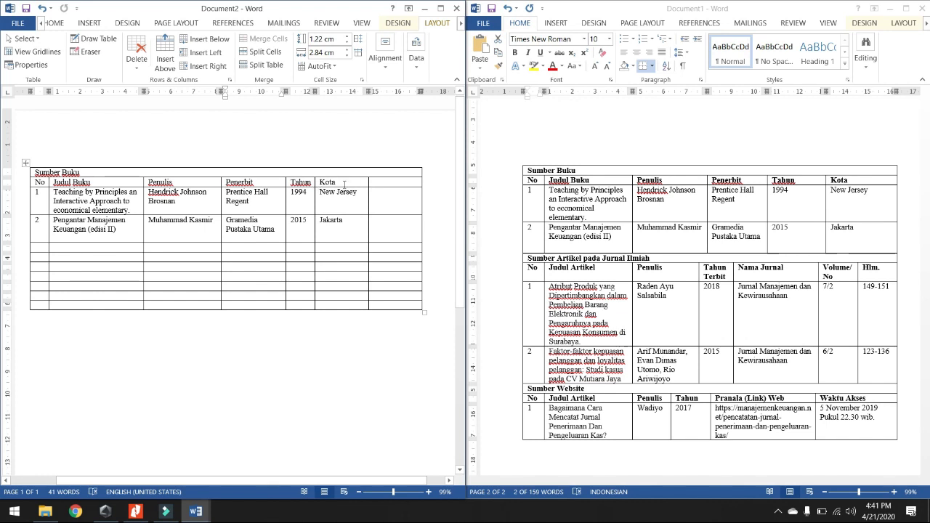
Step: Merge the Kota heading, New Jersey and Jakarta cells each with the empty cell beside it in the Document2 table
drag(344, 182, 377, 186)
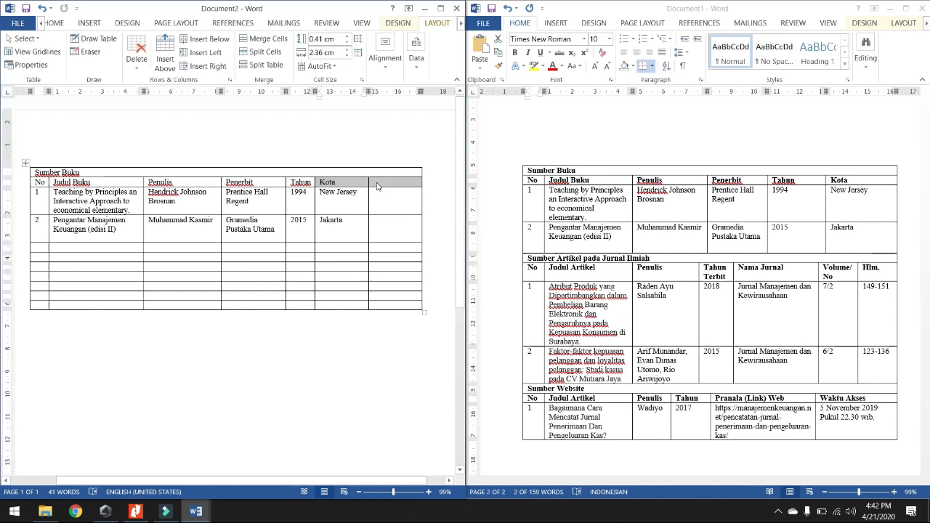
right_click(377, 186)
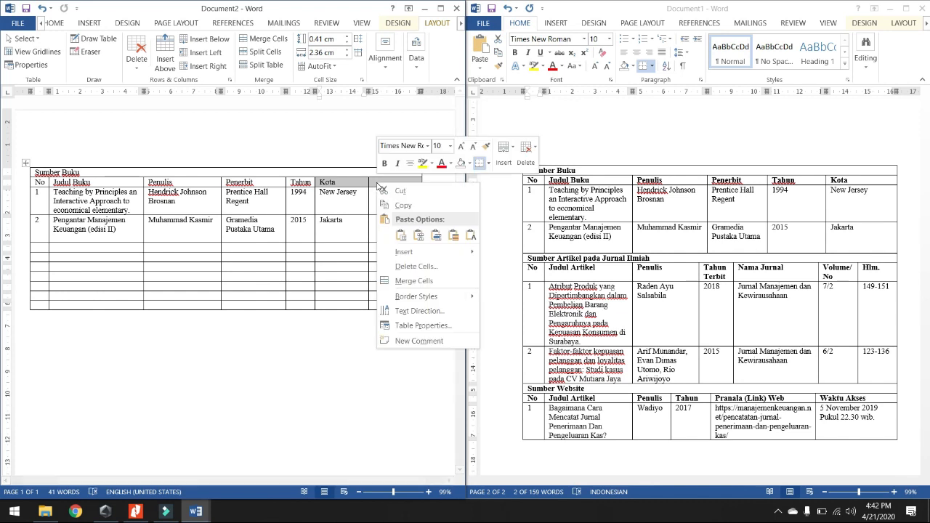
click(414, 281)
drag(346, 208, 398, 201)
right_click(399, 203)
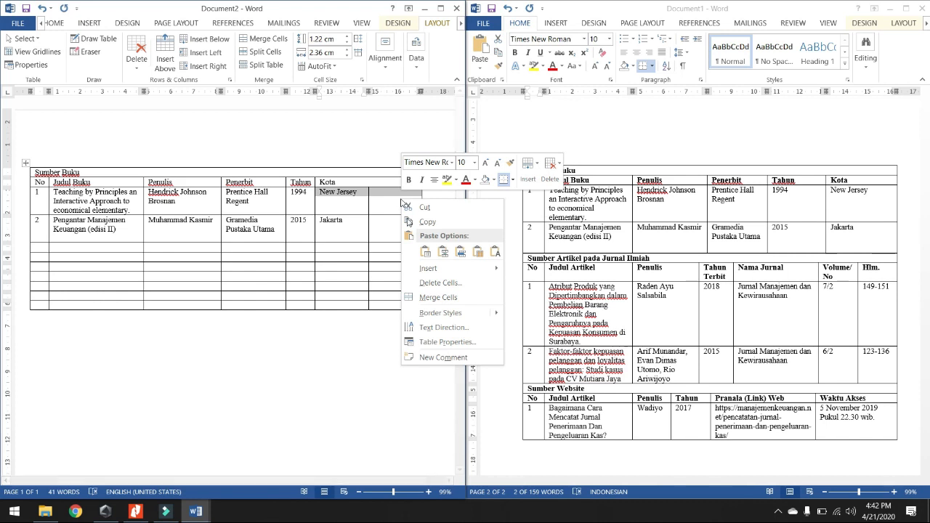
click(429, 297)
drag(347, 231, 378, 230)
right_click(378, 230)
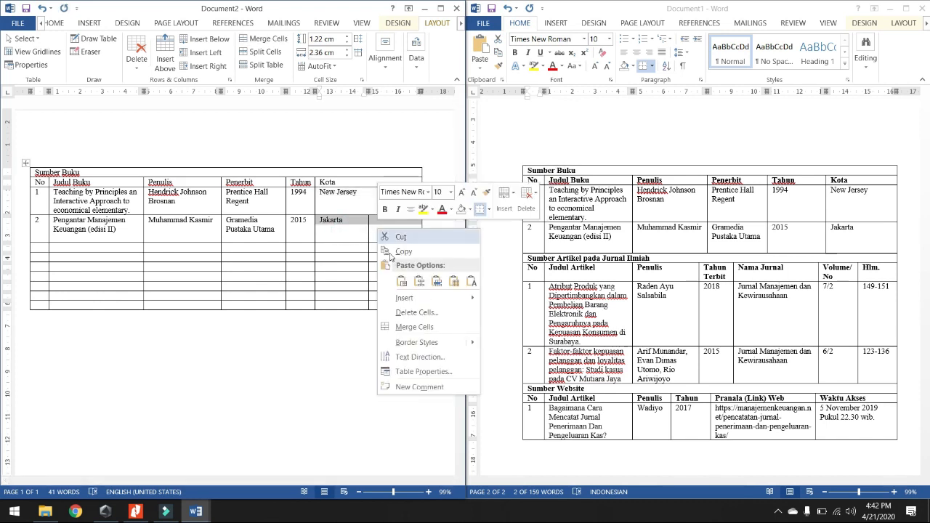
click(413, 327)
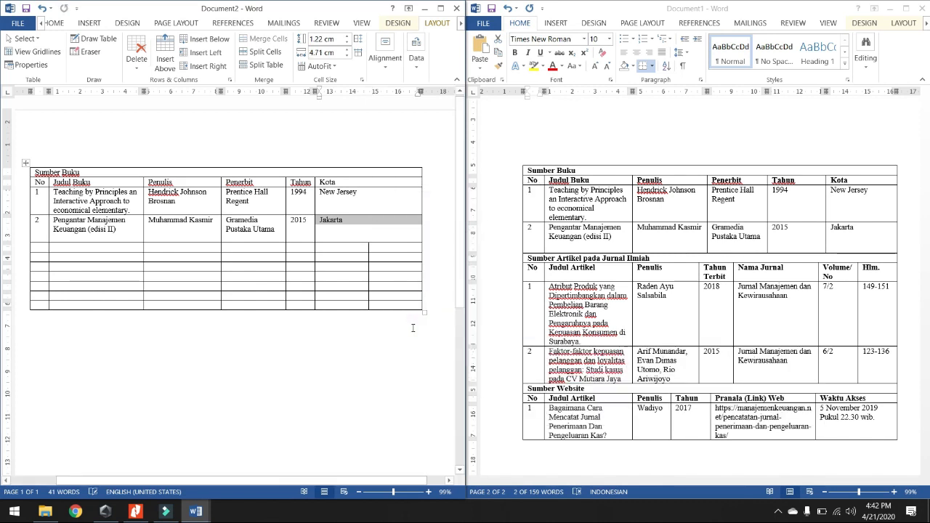
click(373, 350)
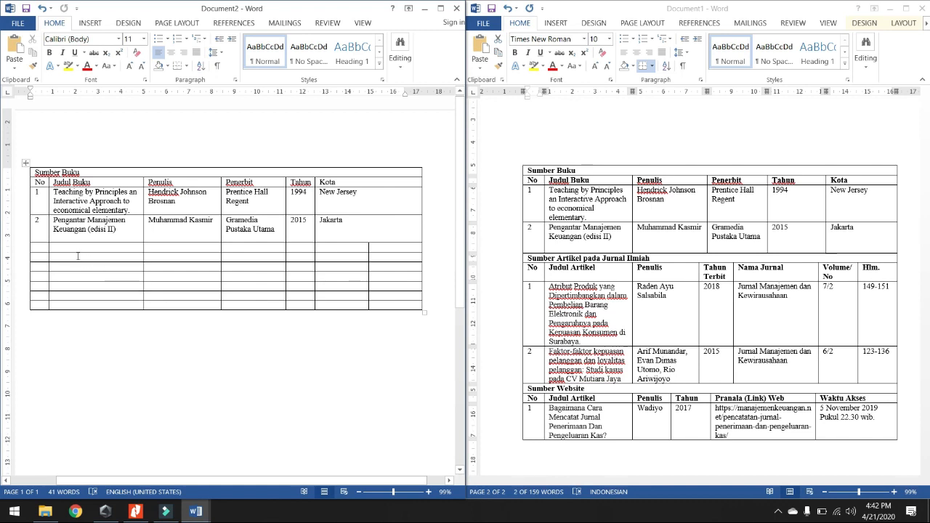
Step: Copy the heading "Sumber Artikel pada Jurnal Ilmiah" from Document1 into the first cell below the book rows in Document2
click(538, 257)
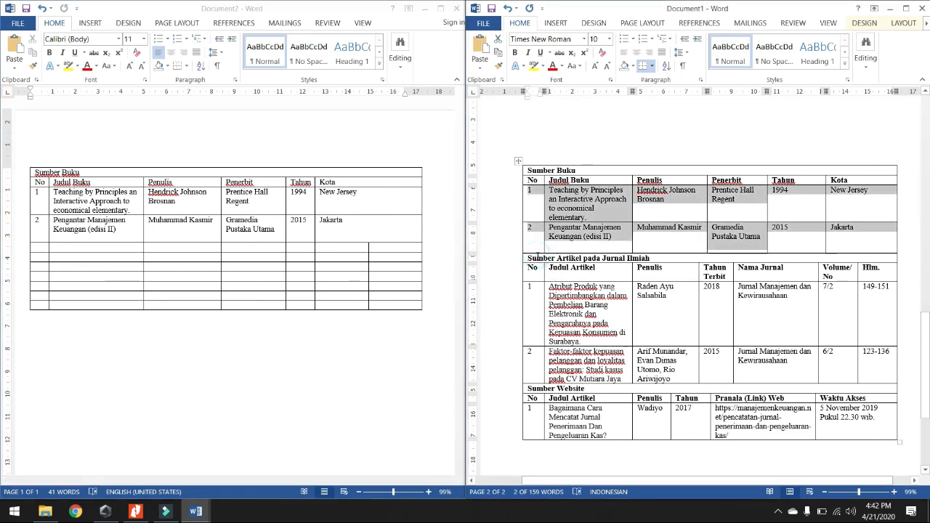
drag(531, 257, 651, 258)
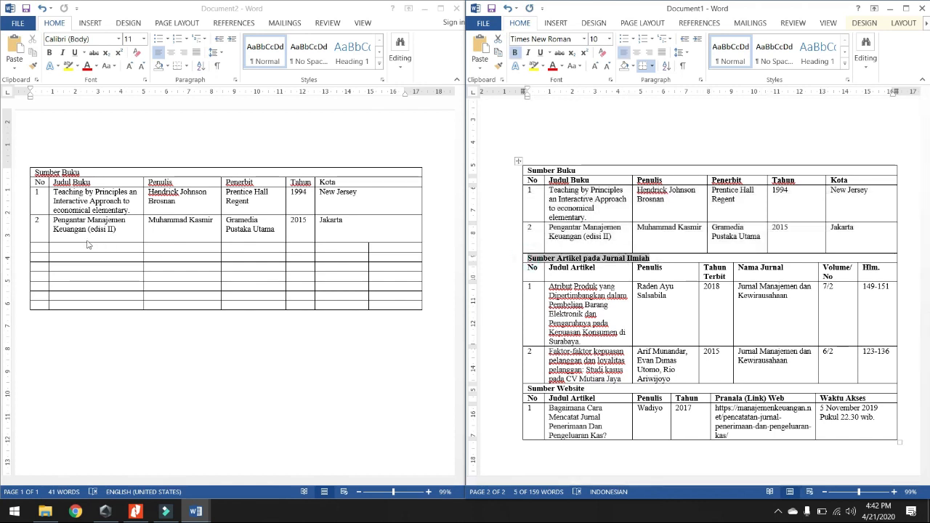
click(37, 248)
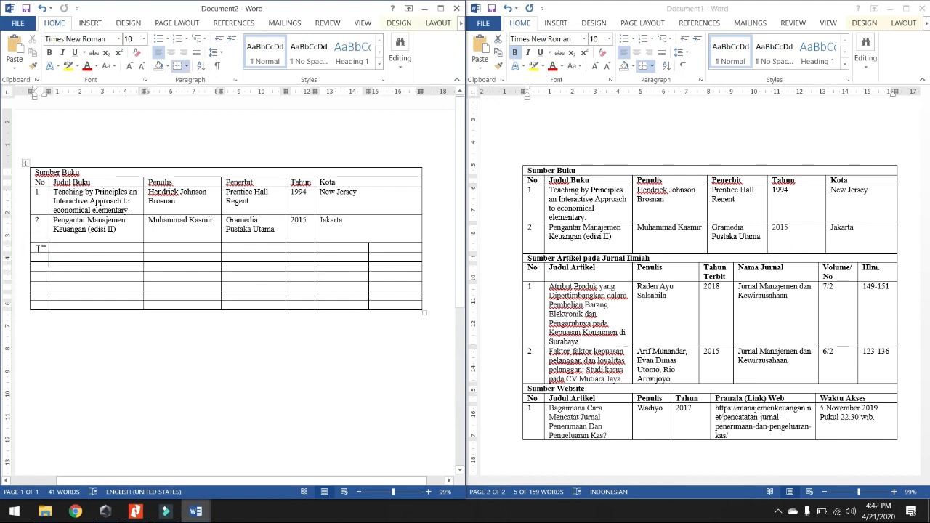
key(ctrl+v)
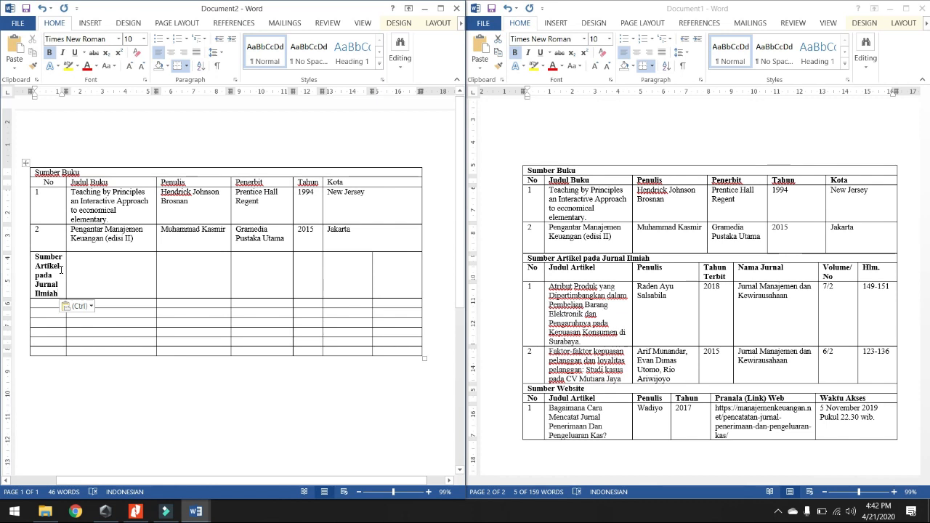
Step: Merge all cells of the "Sumber Artikel pada Jurnal Ilmiah" row into one cell across the table
click(56, 269)
drag(63, 269, 385, 287)
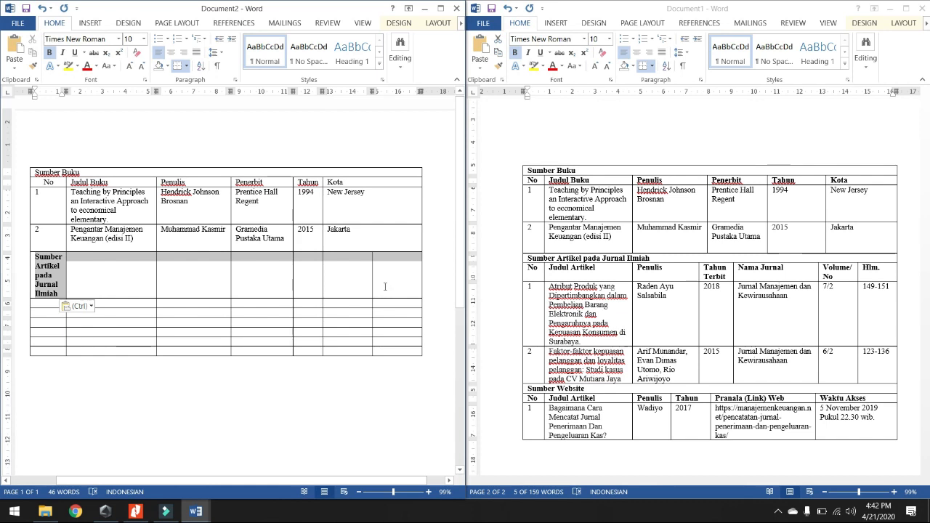
right_click(276, 263)
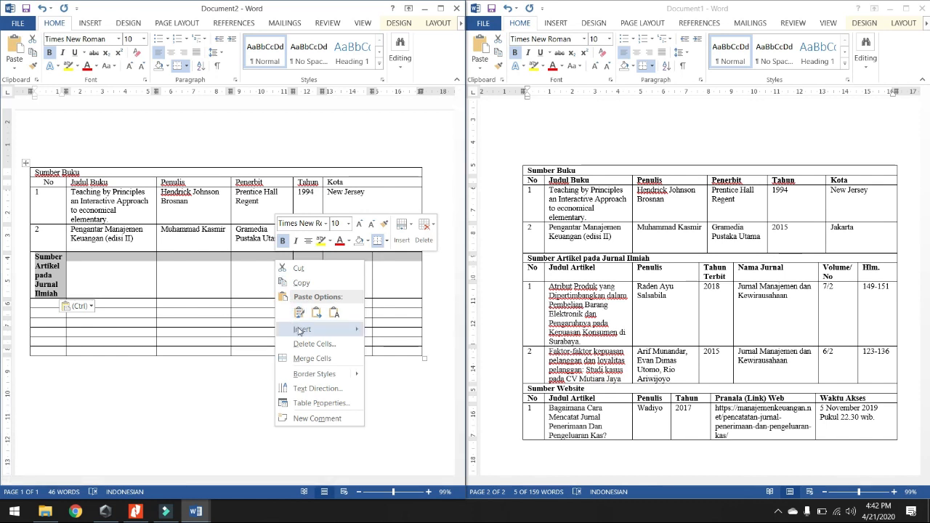
click(305, 359)
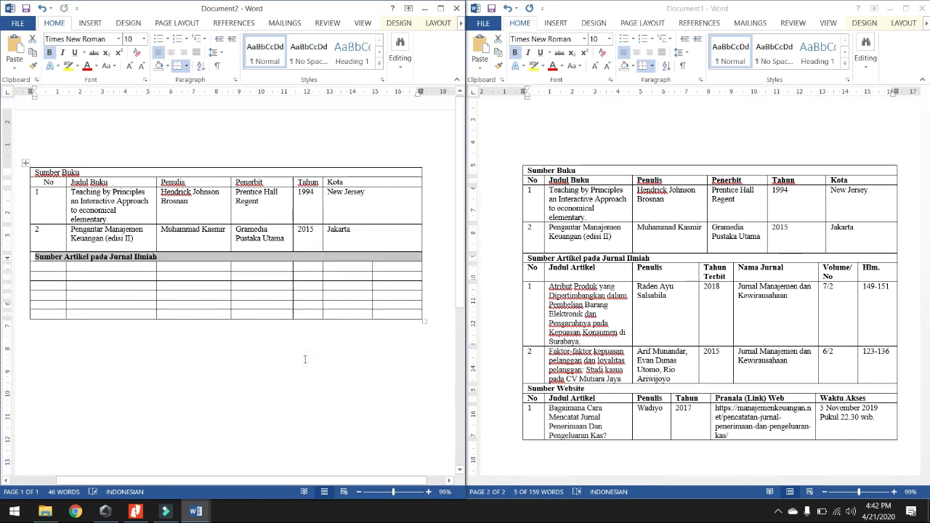
click(172, 256)
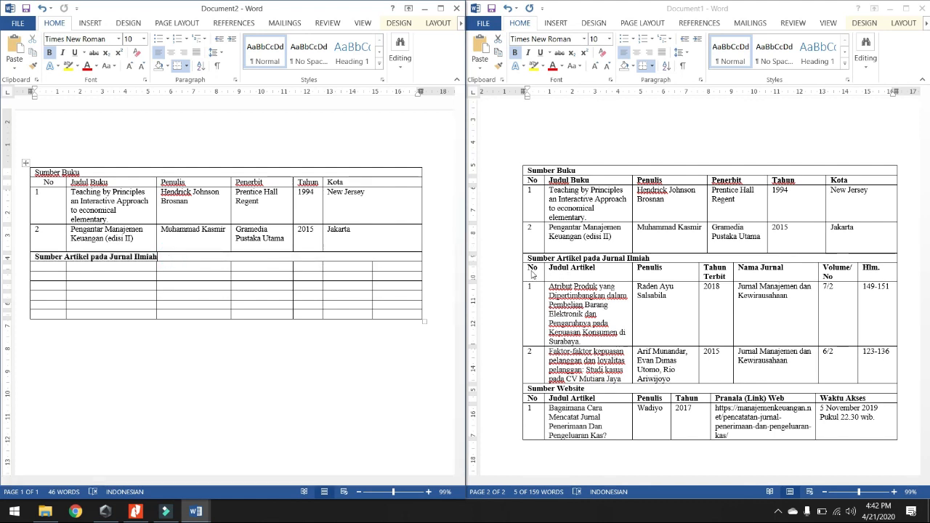
Step: Copy the journal article headings and both article rows from Document1 and paste them below the section heading in Document2 with Overwrite Cells
drag(535, 272, 868, 371)
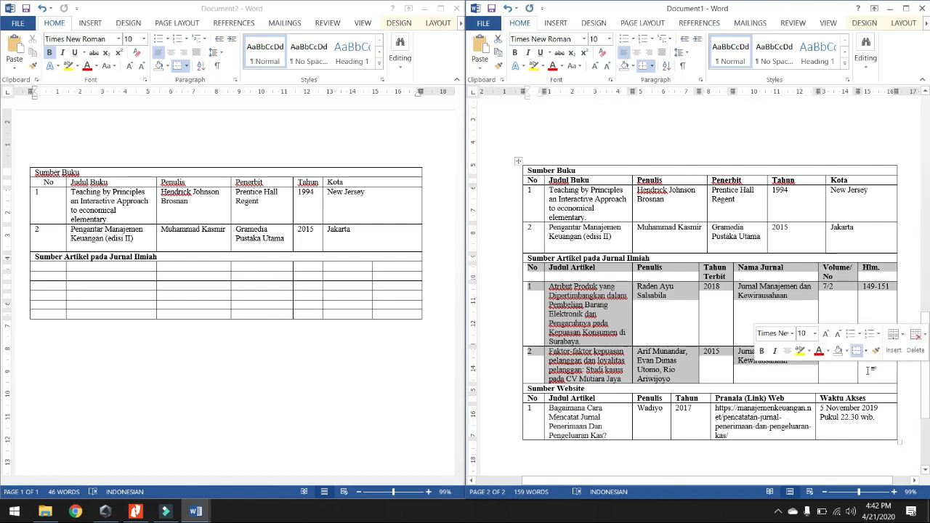
right_click(596, 330)
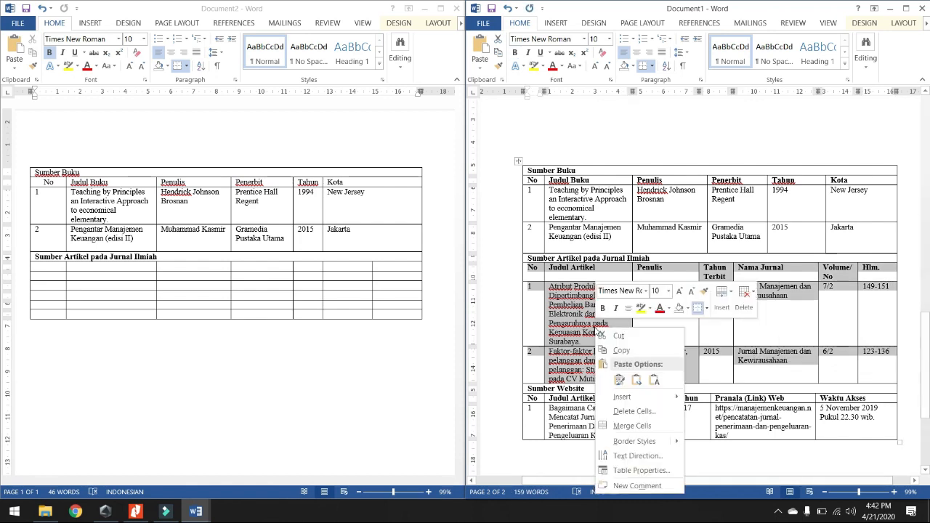
click(619, 350)
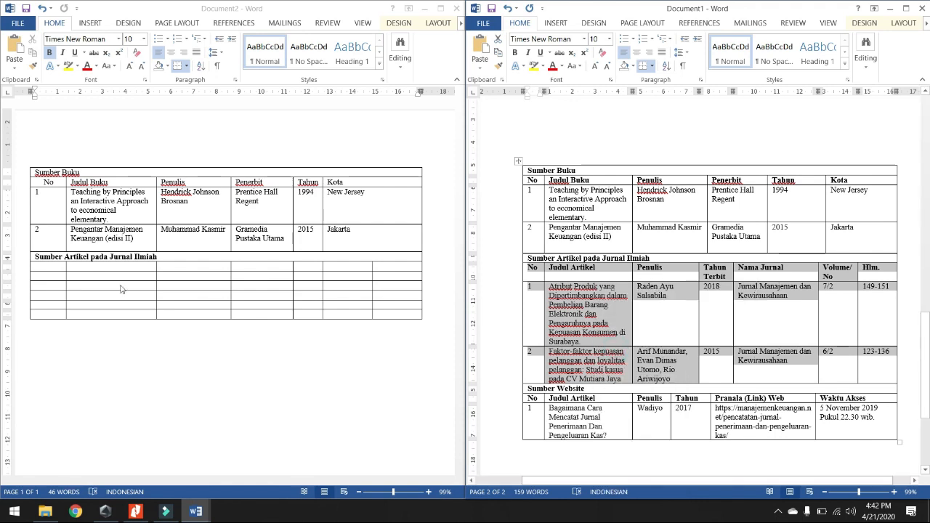
click(55, 266)
right_click(55, 267)
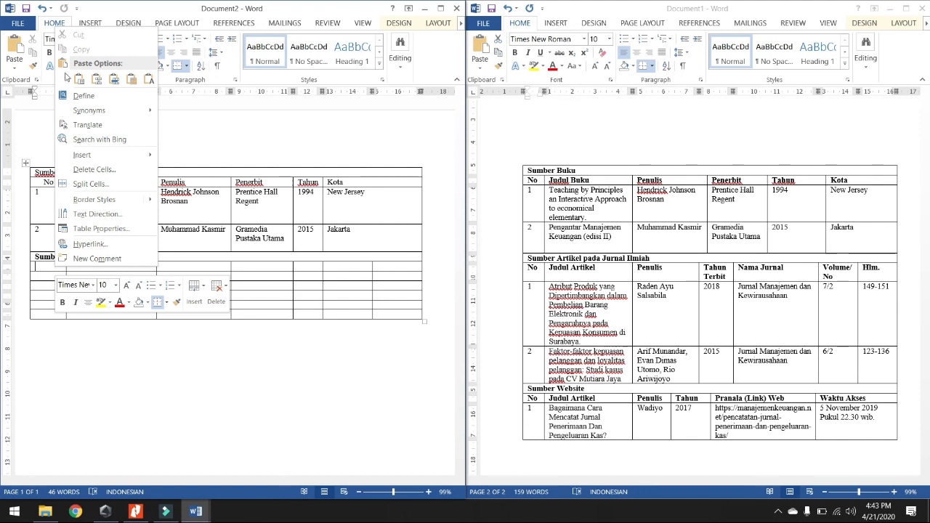
click(131, 79)
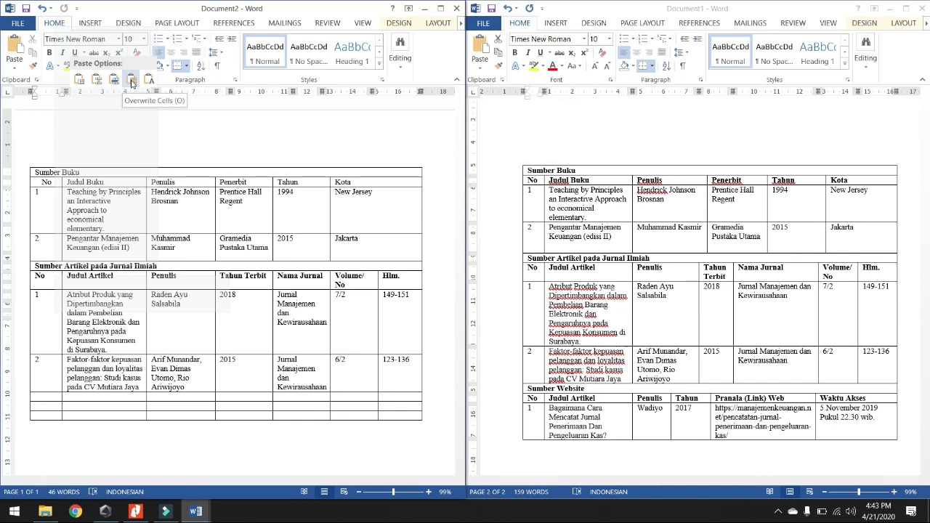
click(131, 82)
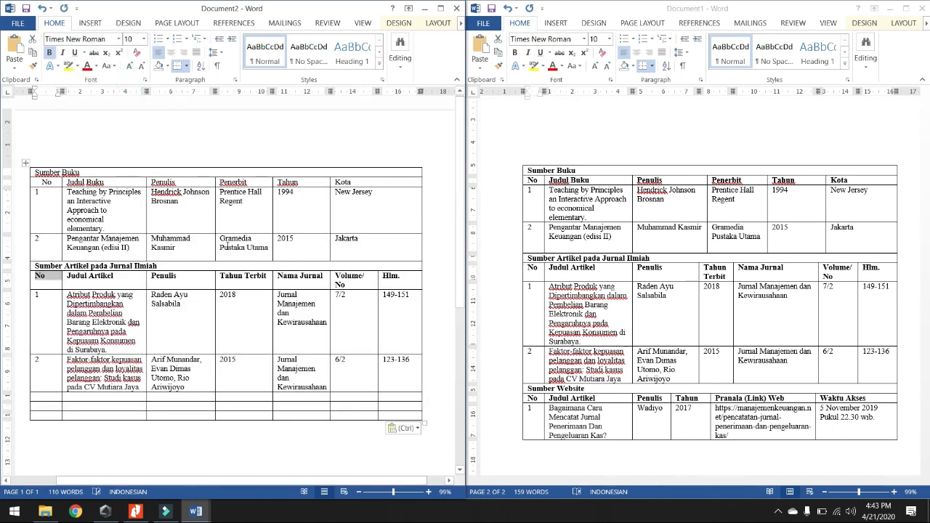
click(270, 303)
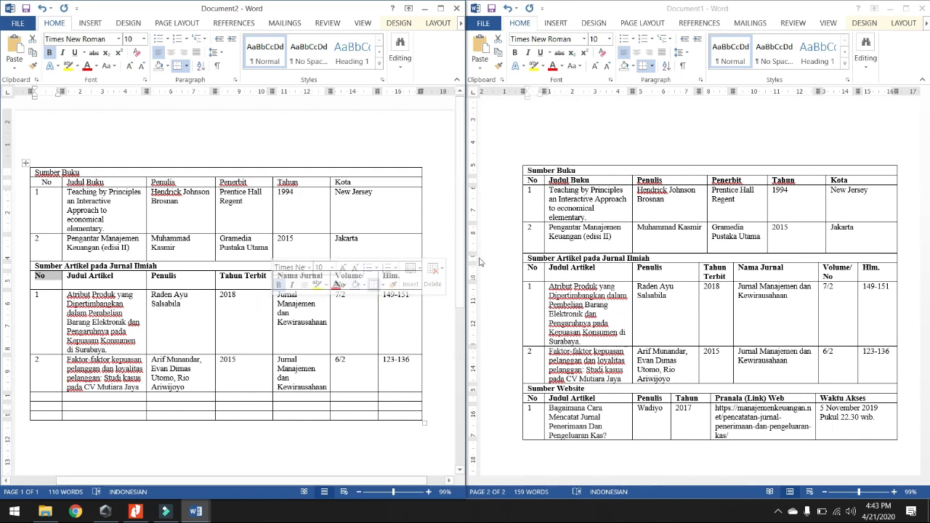
Step: Narrow the Tahun column of the book section by shifting its border with Kota toward Tahun
drag(458, 258, 462, 299)
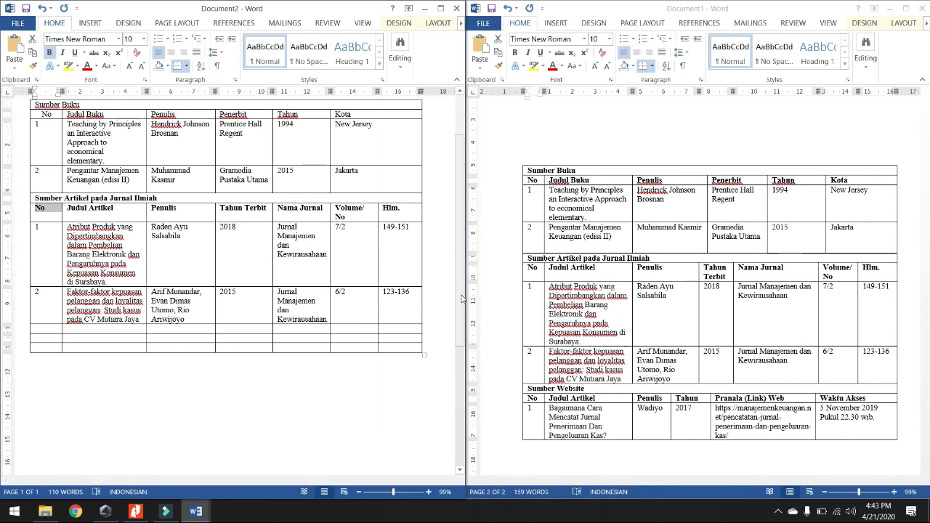
click(126, 261)
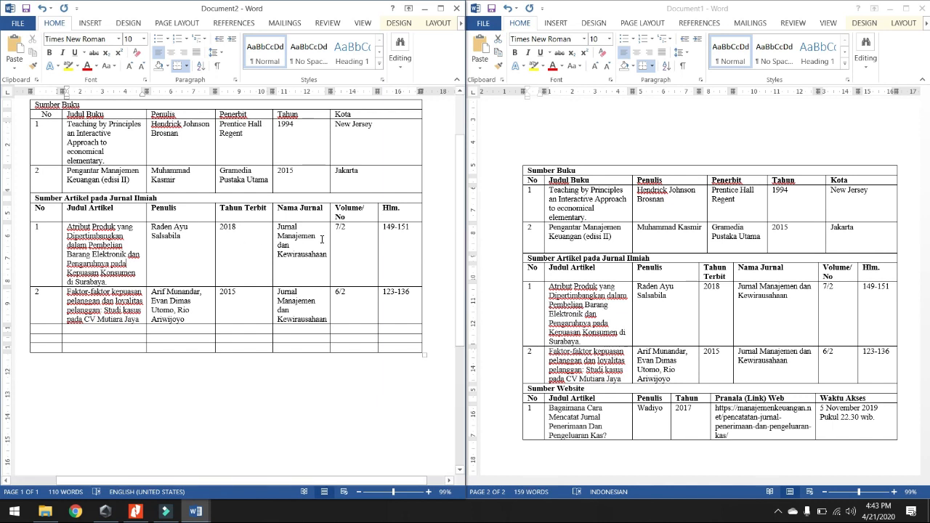
drag(290, 212, 280, 300)
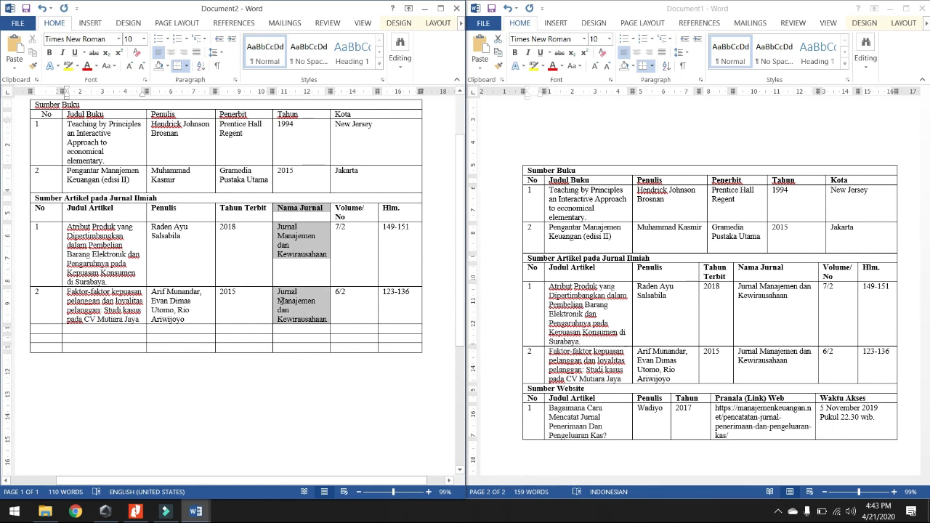
click(243, 229)
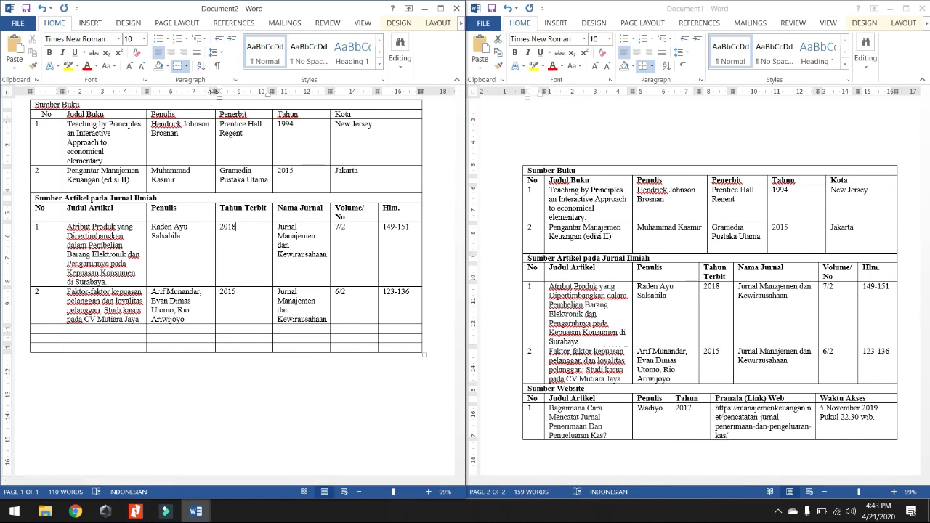
drag(214, 247, 215, 248)
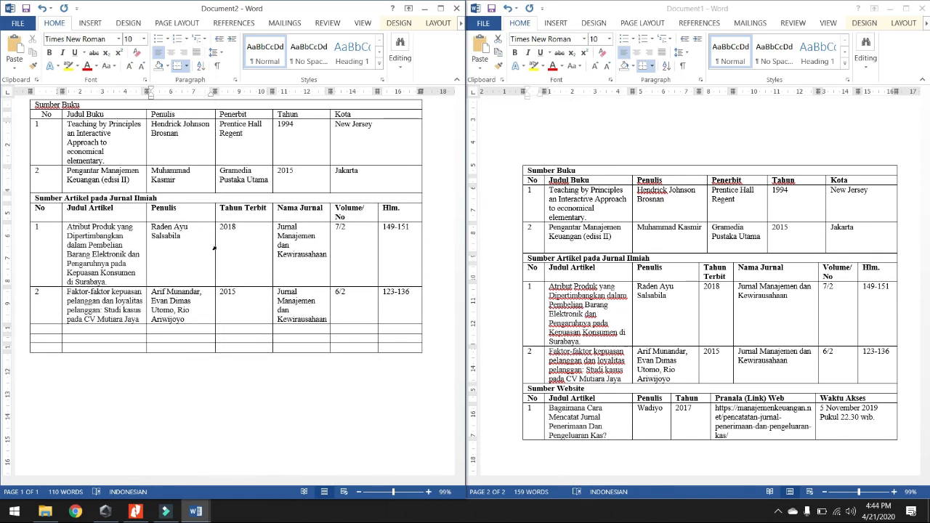
click(301, 236)
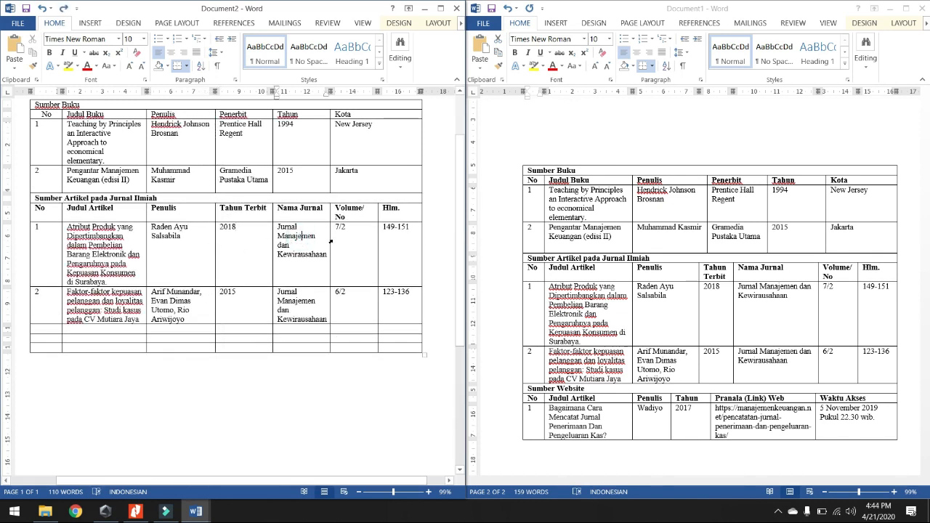
mouse_move(329, 241)
mouse_down()
mouse_move(359, 241)
mouse_move(323, 242)
mouse_up()
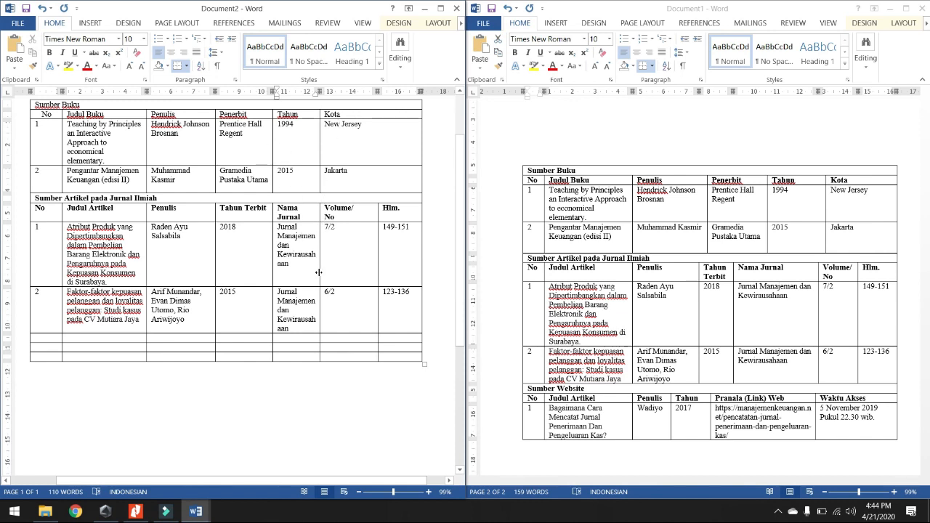
mouse_move(319, 272)
mouse_down()
mouse_move(349, 270)
mouse_move(318, 270)
mouse_up()
drag(320, 157, 302, 160)
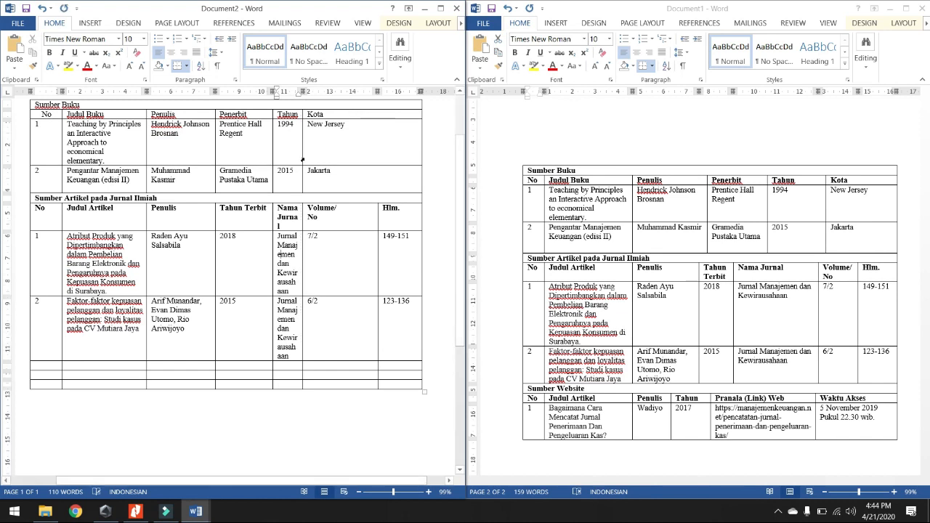
Step: Widen only the Nama Jurnal heading and article cells so that "Jurnal Manajemen dan" fits on two lines
click(289, 223)
drag(287, 223, 288, 318)
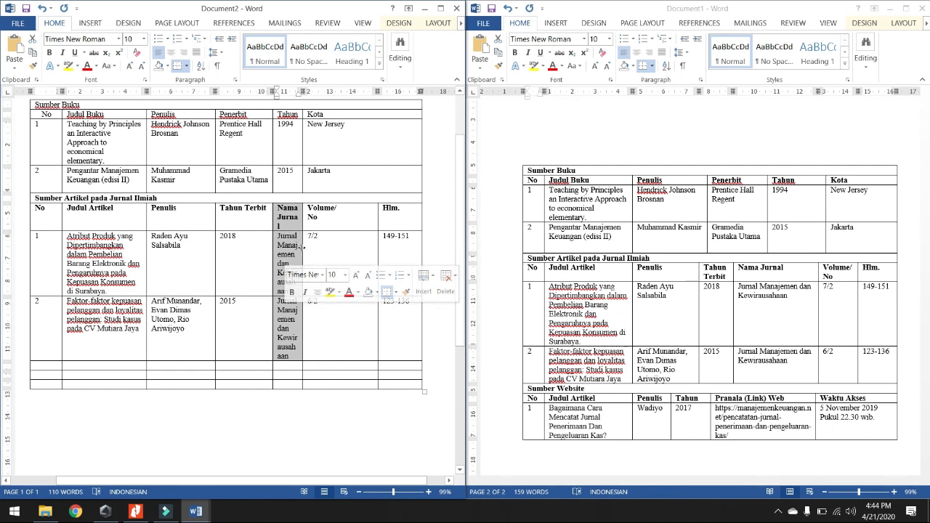
drag(302, 248, 337, 248)
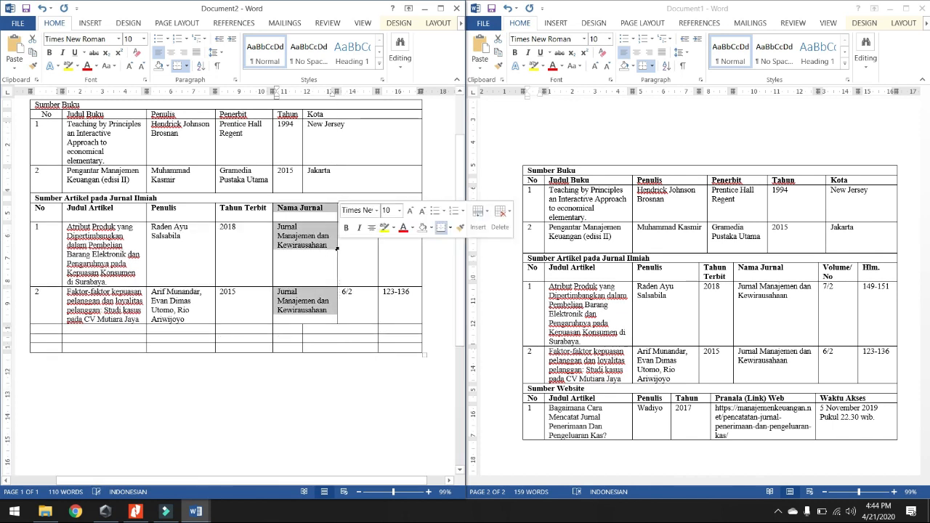
click(292, 243)
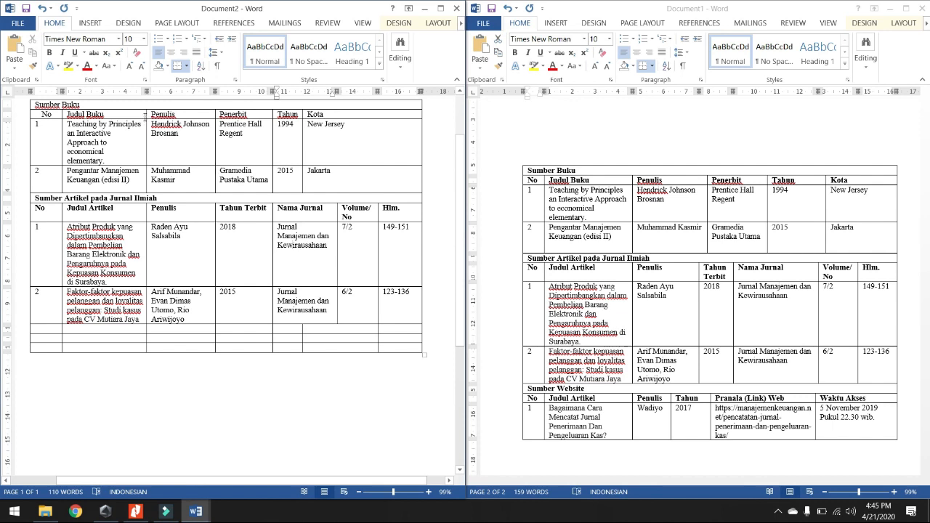
Step: Widen the Judul Buku and Judul Artikel column, and pull in the table's outer edge to narrow the Hlm. column
drag(146, 91, 165, 91)
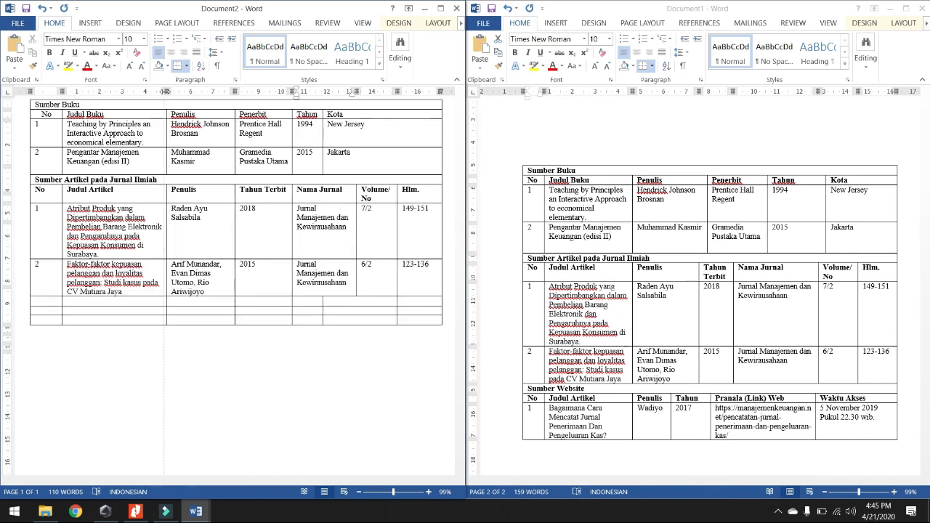
drag(167, 90, 167, 90)
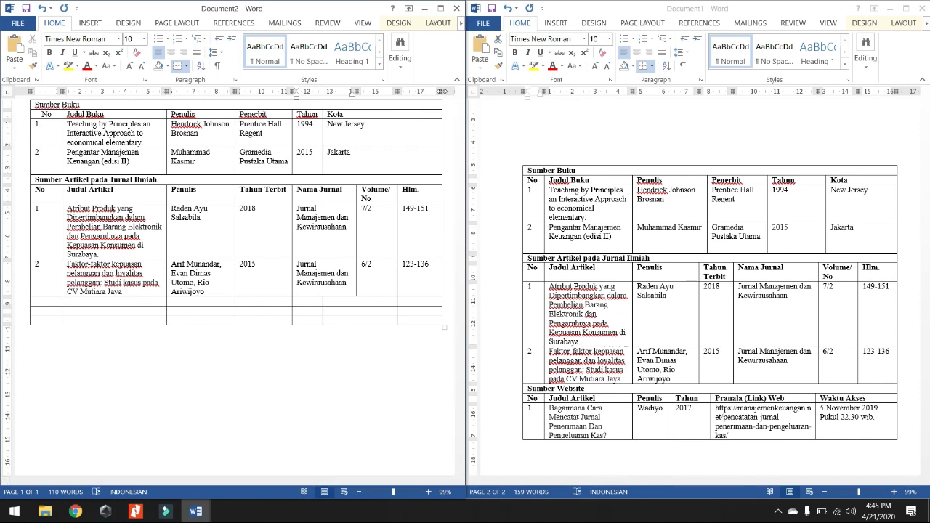
drag(442, 91, 417, 91)
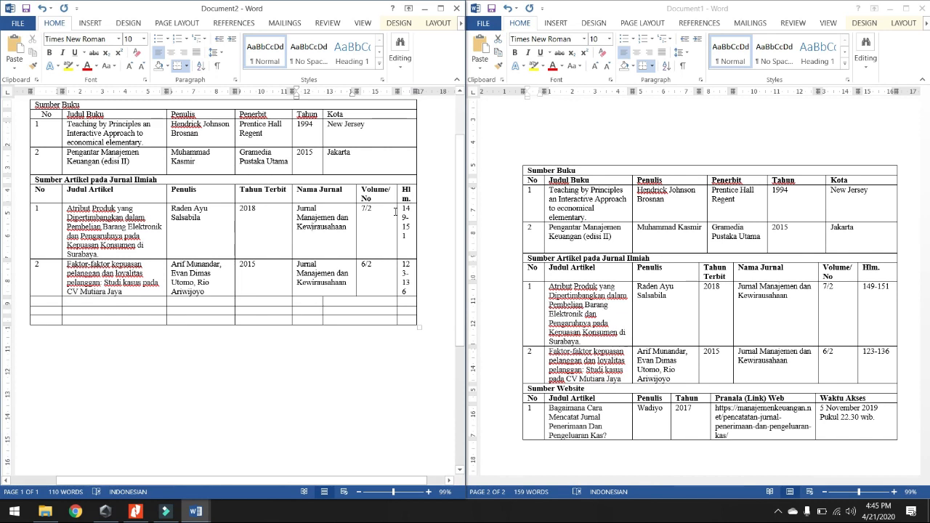
Step: Widen the Hlm. column into Volume/No, and narrow only the Tahun Terbit heading and article cells so the heading wraps onto two lines
drag(396, 210, 388, 211)
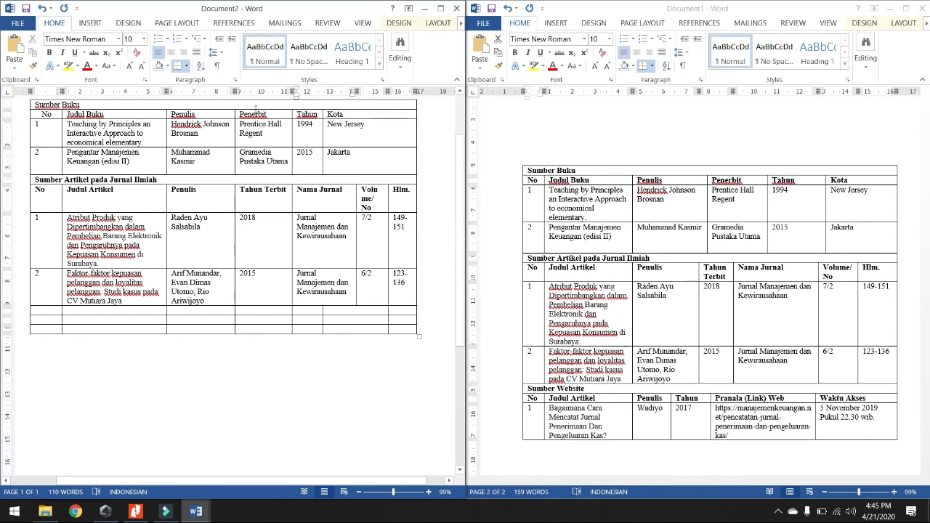
drag(266, 193, 260, 294)
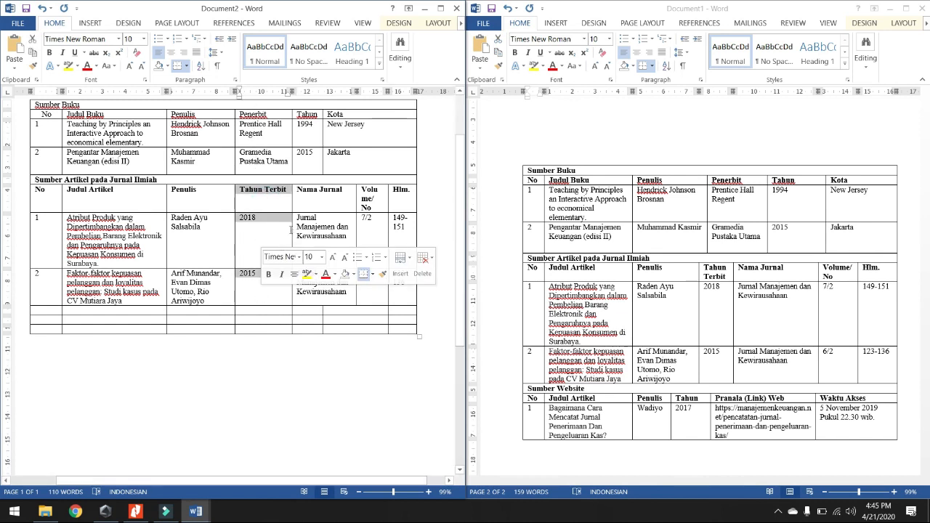
drag(291, 230, 269, 231)
click(323, 256)
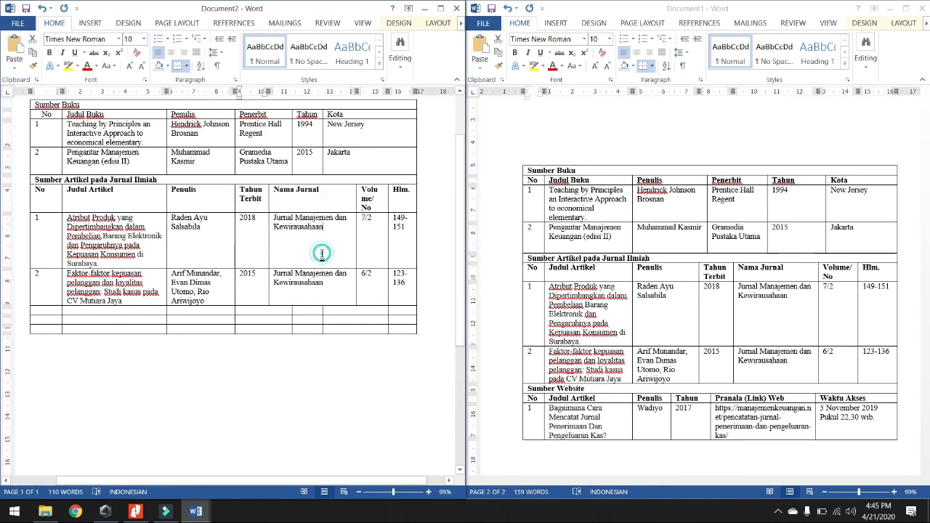
Step: Narrow only the Nama Jurnal heading and article cells so that "Volume/No" fits on two lines
drag(332, 194, 330, 280)
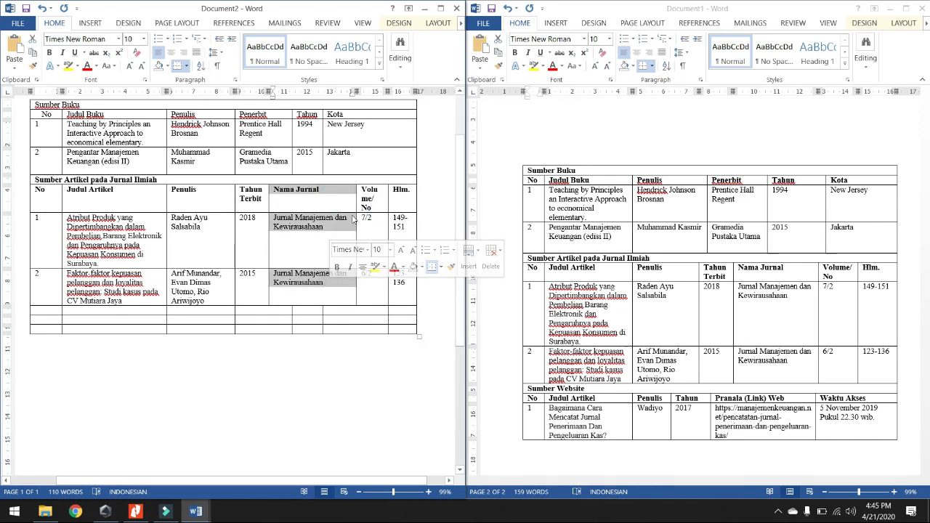
drag(356, 218, 346, 216)
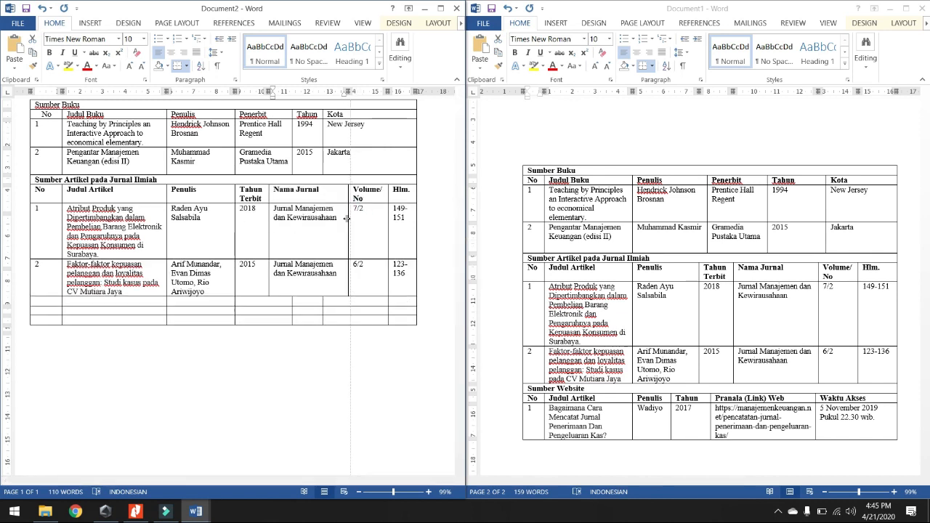
click(312, 309)
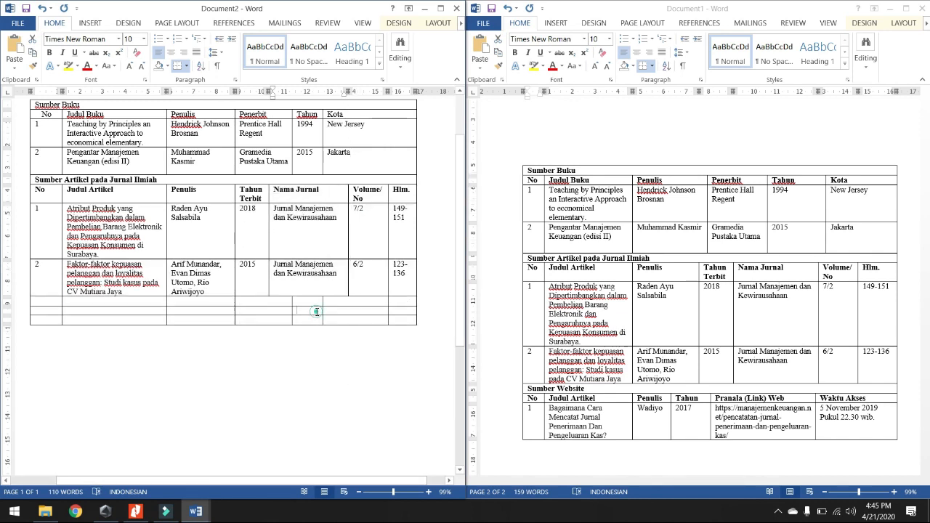
Step: Enter "Sumber Websiter" in the first empty row below the journal articles and merge that row's cells into one
click(48, 298)
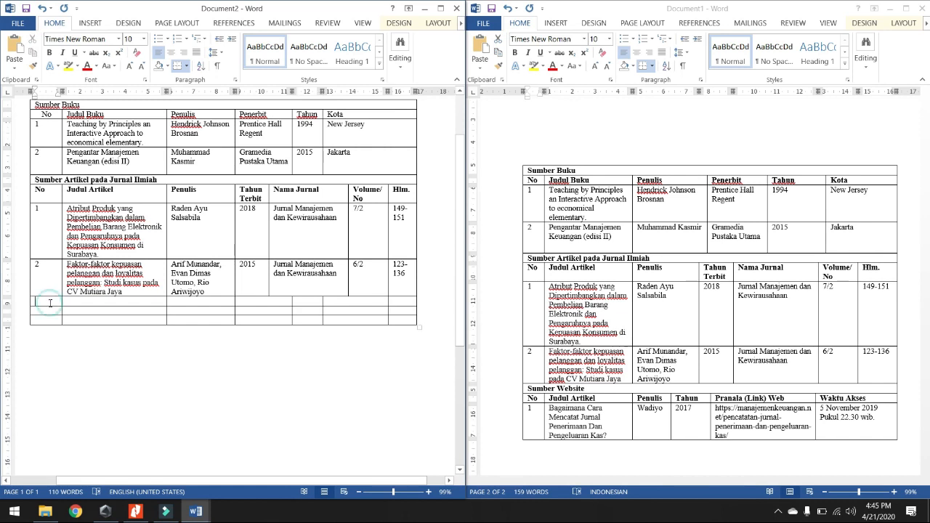
text(S)
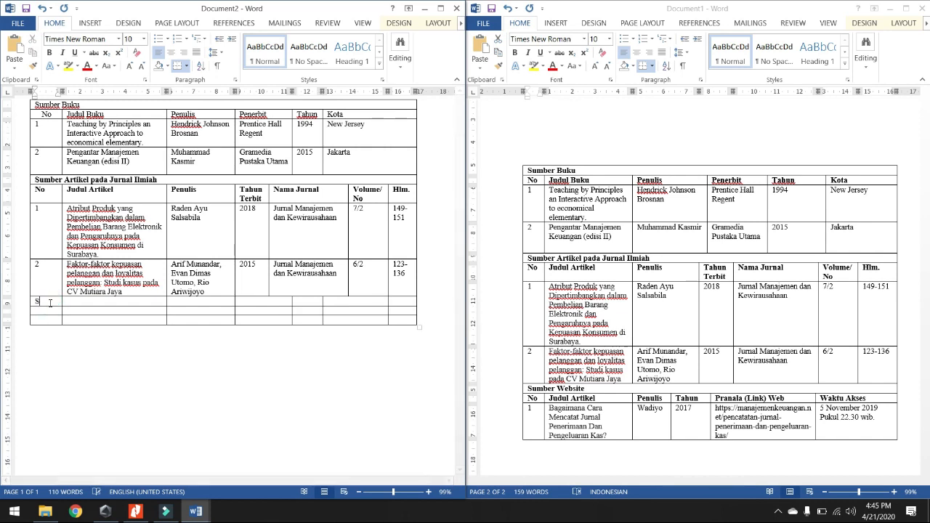
text(umber)
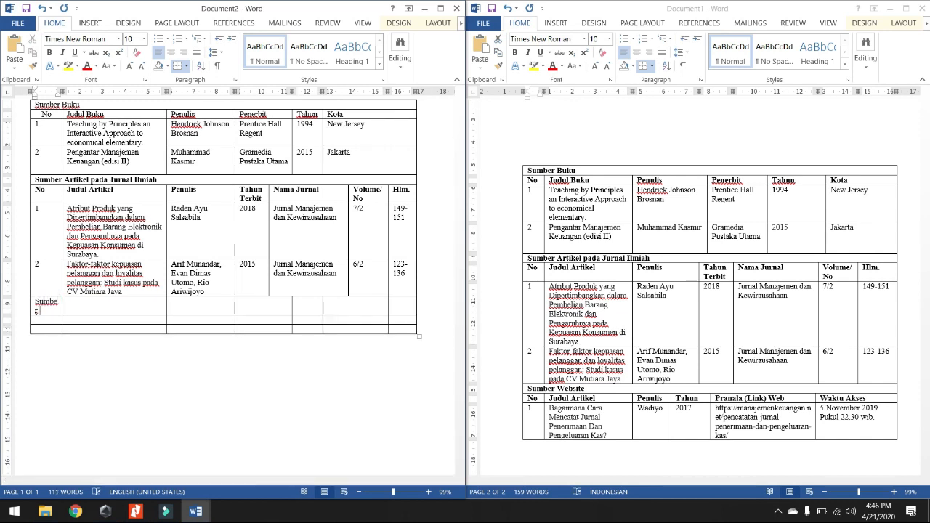
text( Website)
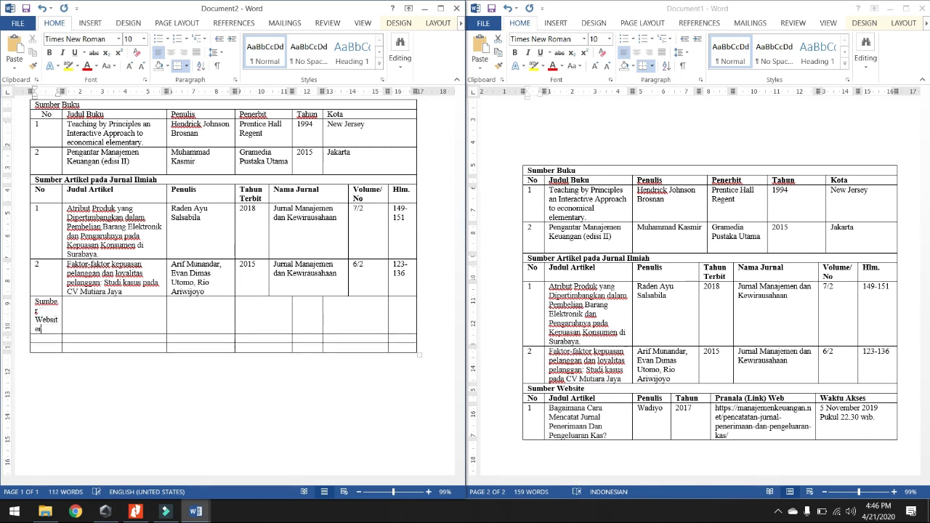
drag(53, 318, 399, 312)
right_click(398, 313)
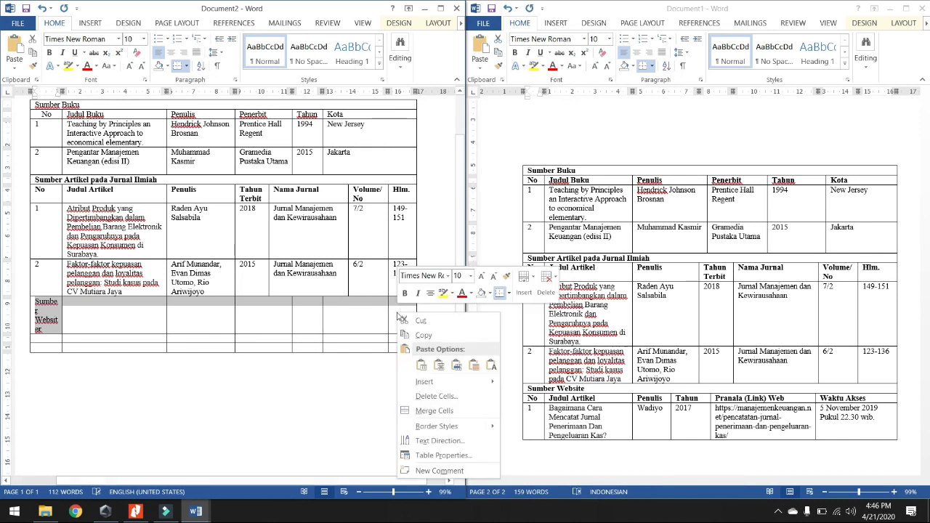
click(429, 412)
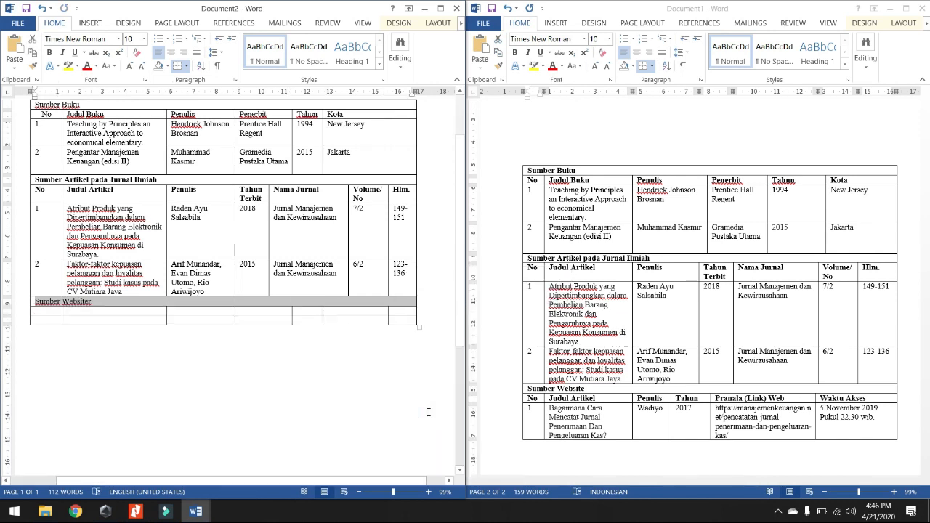
Step: Copy the website section's heading row and entry row from Document1 and paste them below the website section heading in Document2
click(537, 400)
drag(538, 400, 840, 424)
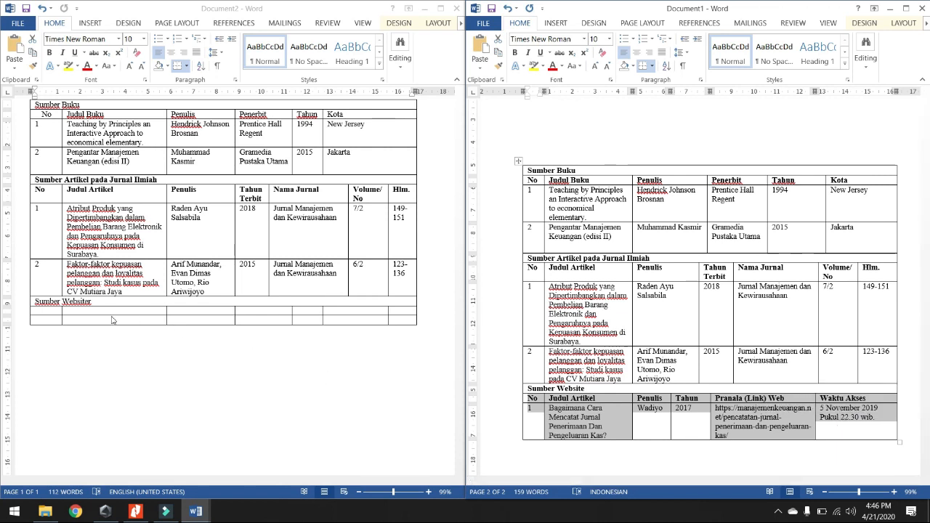
click(53, 310)
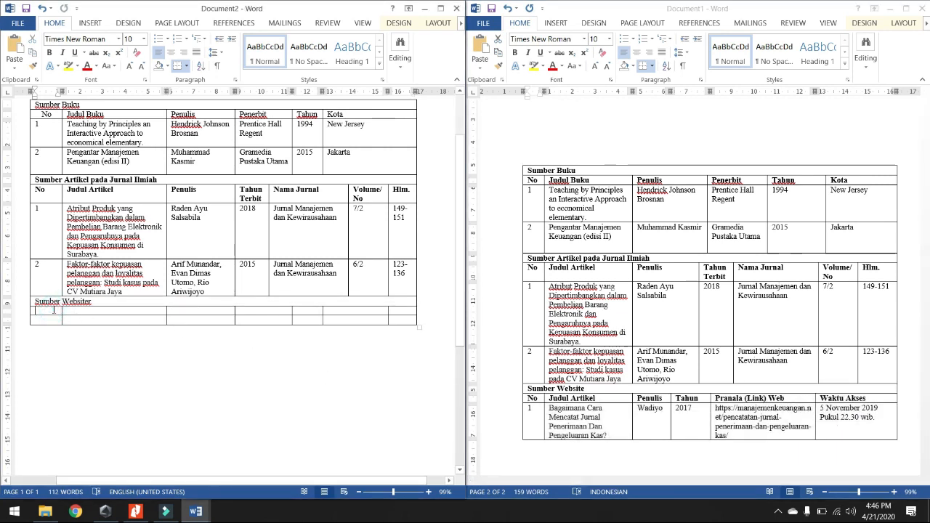
key(ctrl+v)
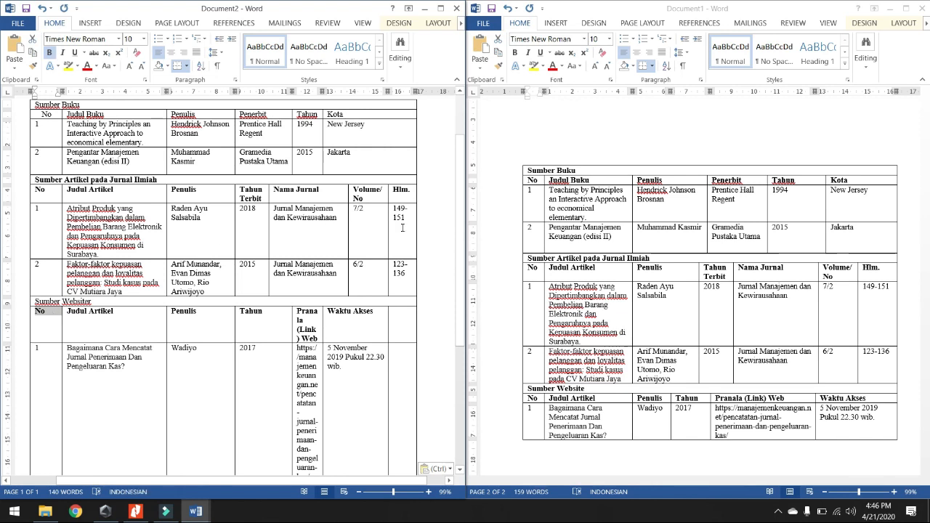
Step: Narrow only the Penulis heading and entry cells of the website section by shifting their border with Tahun toward Penulis
scroll(465, 314, down, 3)
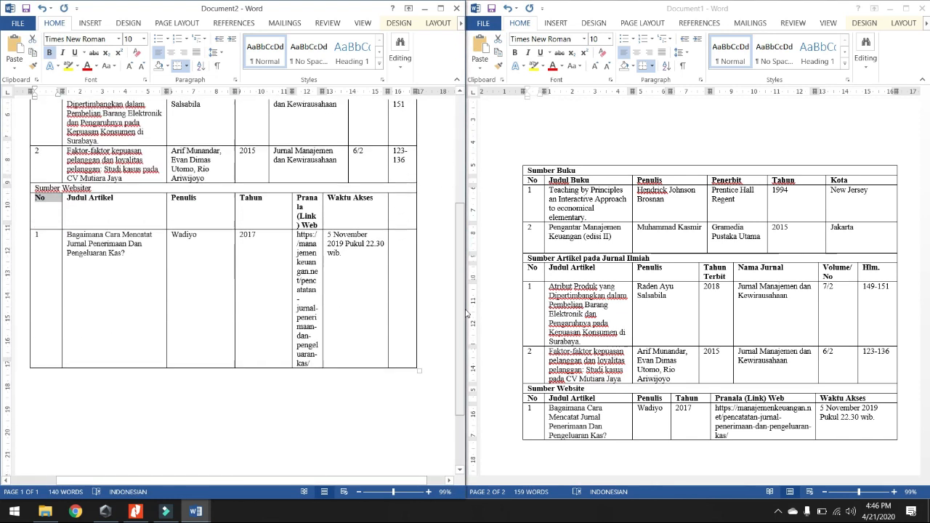
scroll(465, 314, down, 1)
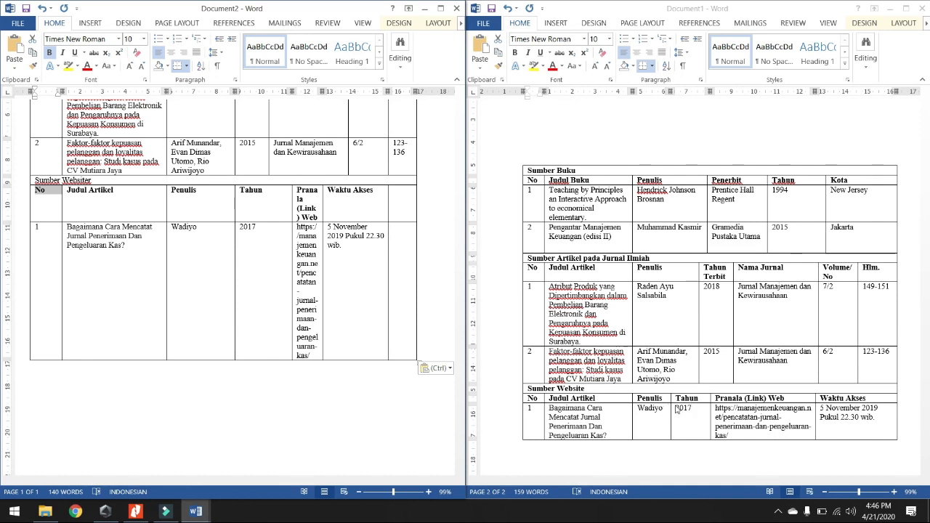
click(214, 197)
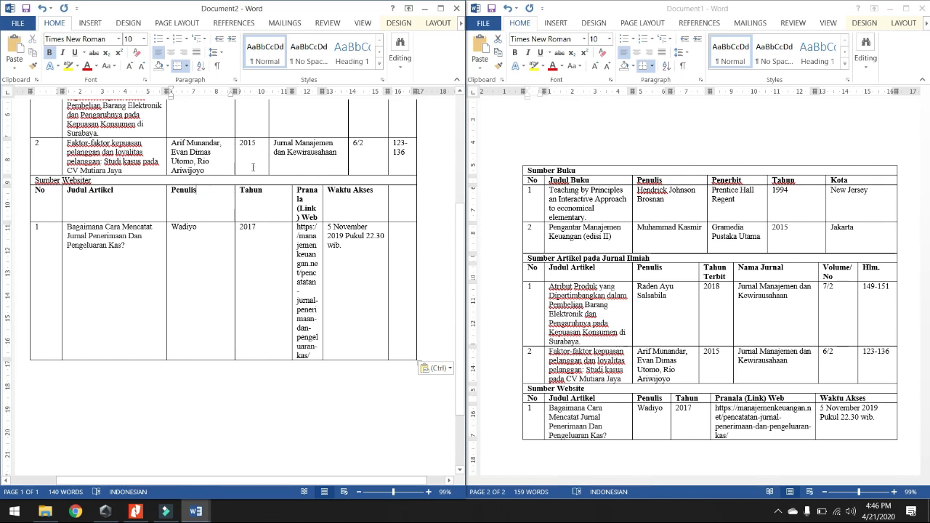
drag(216, 208, 214, 297)
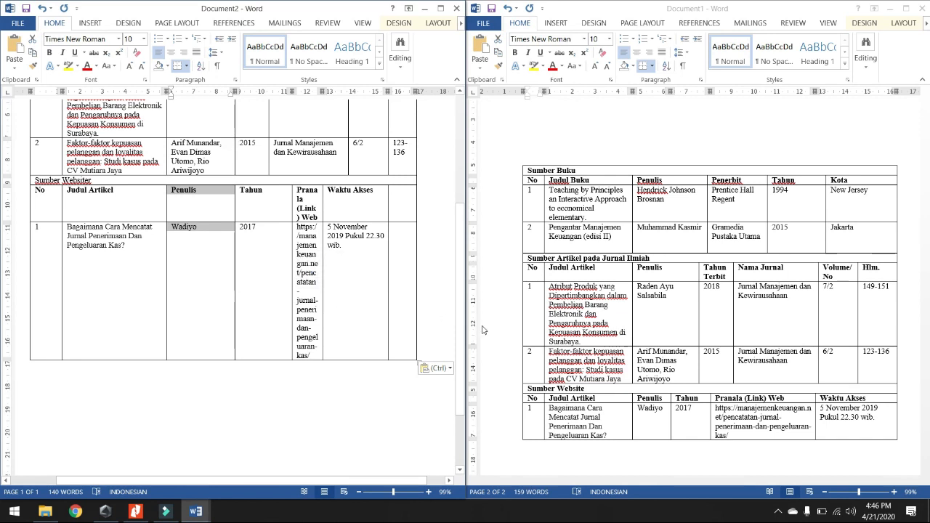
drag(461, 313, 461, 262)
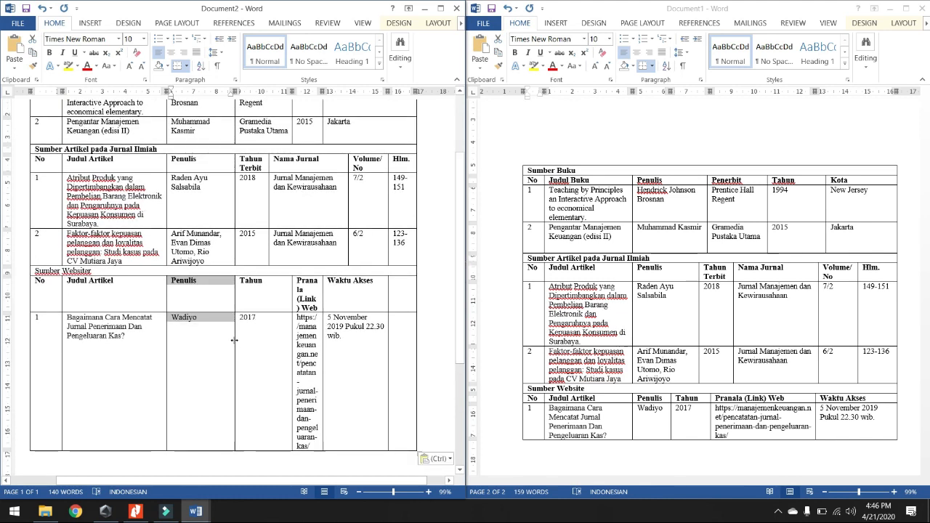
click(234, 340)
drag(234, 340, 208, 310)
click(232, 337)
drag(233, 346, 200, 355)
Step: Narrow only the Tahun heading and entry cells of the website section, giving the space to Pranala (Link) Web
drag(215, 285, 211, 329)
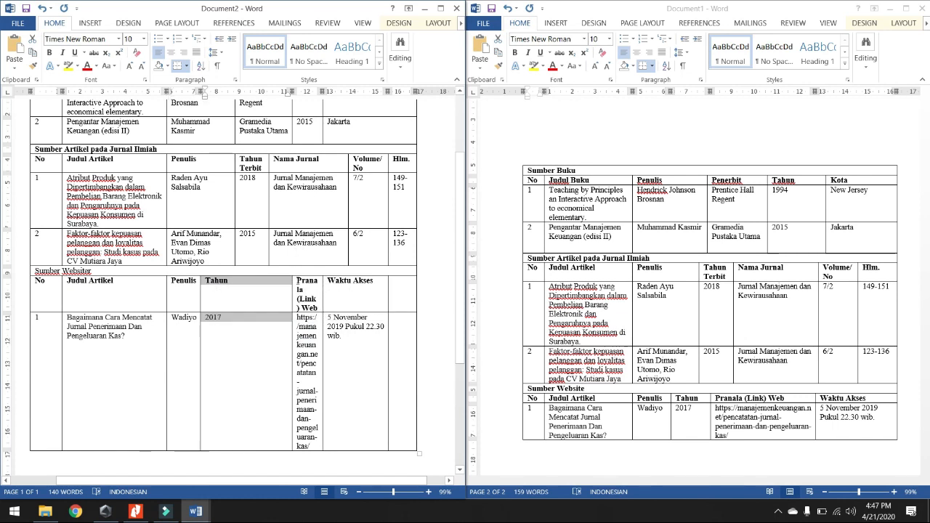
click(293, 289)
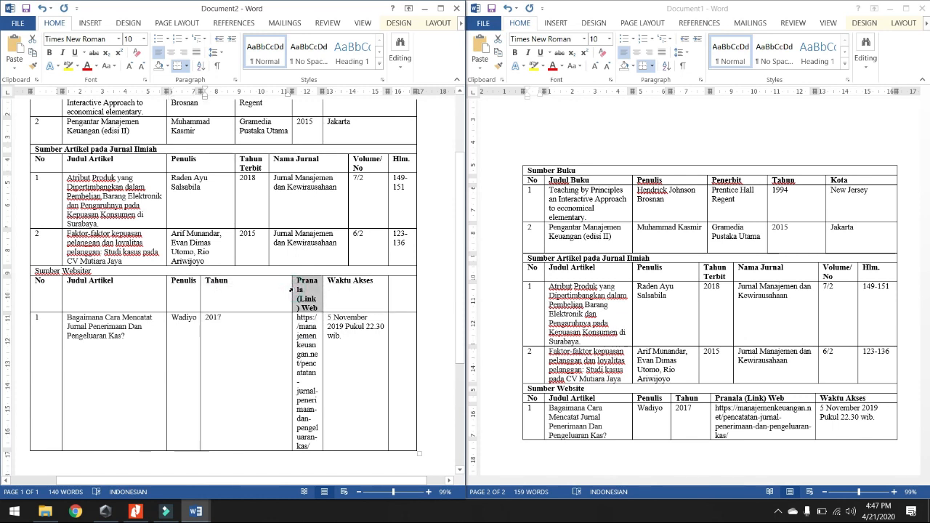
drag(286, 289, 236, 354)
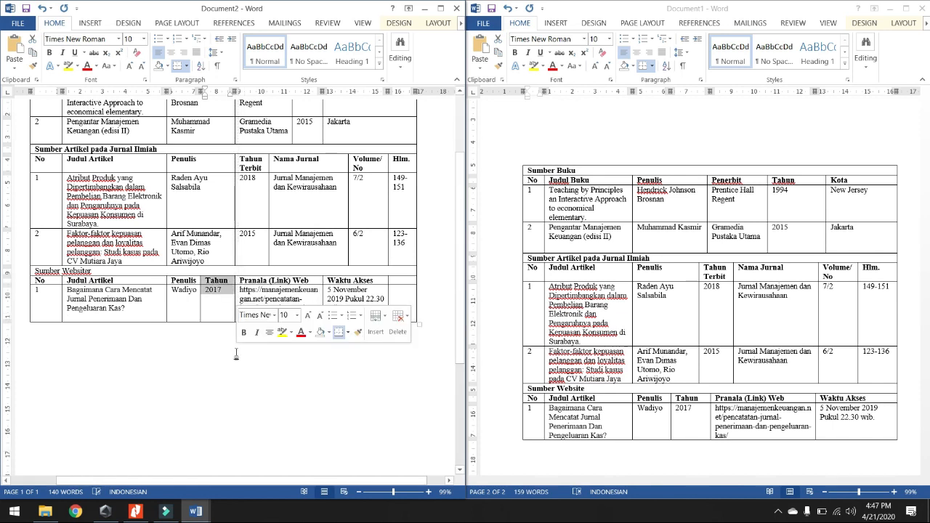
click(331, 294)
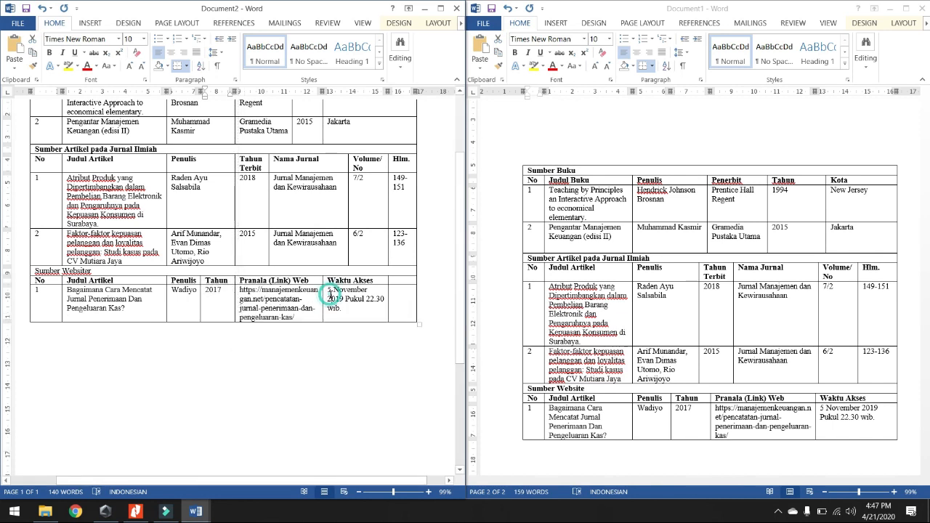
Step: Merge the Waktu Akses heading cell with the empty cell beside it, and likewise the access date cell below with its empty neighbour
click(386, 282)
drag(386, 282, 397, 281)
right_click(396, 281)
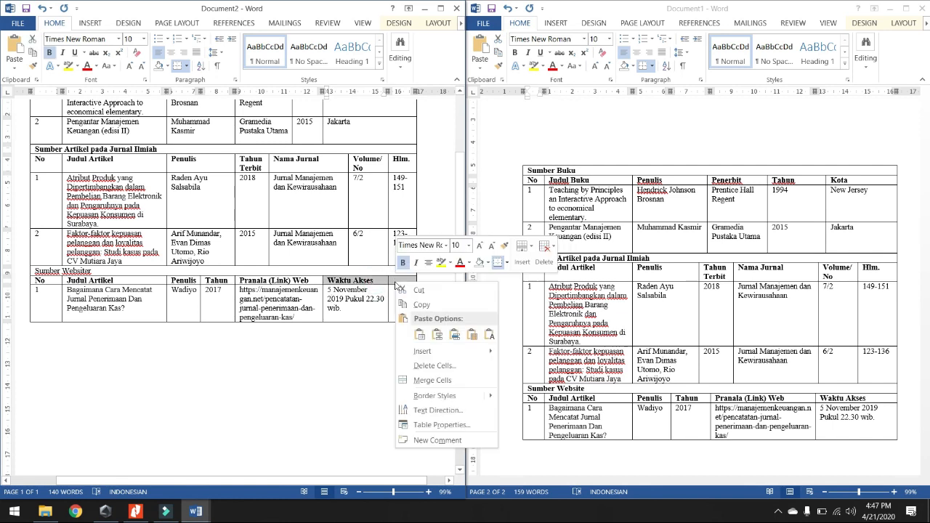
click(432, 381)
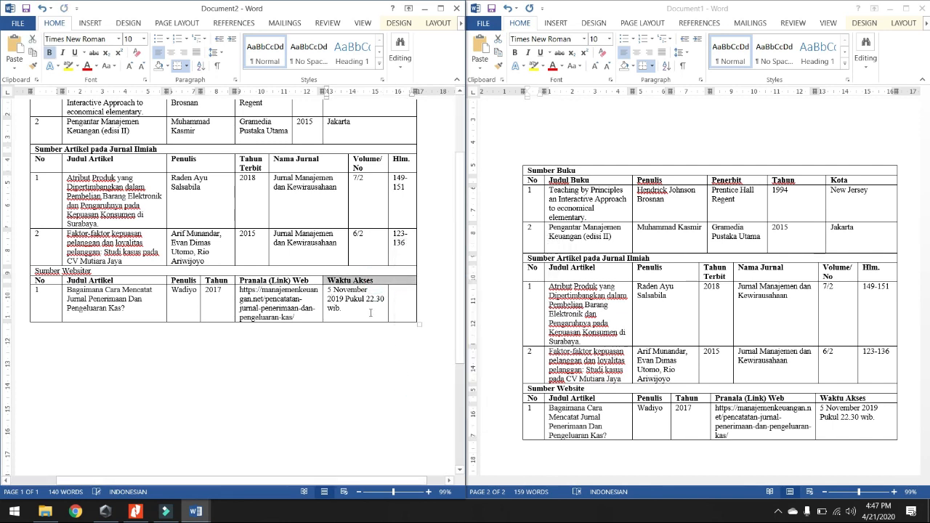
drag(371, 313, 398, 318)
right_click(399, 317)
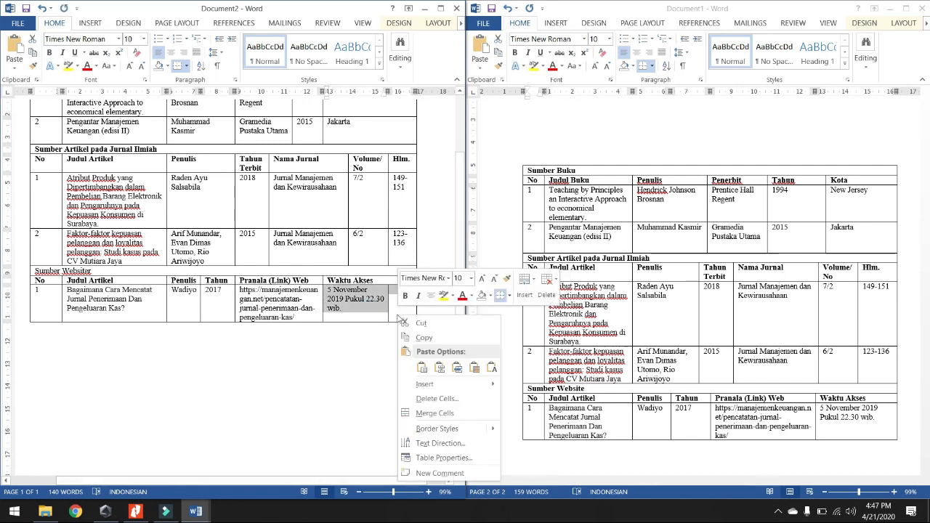
click(424, 420)
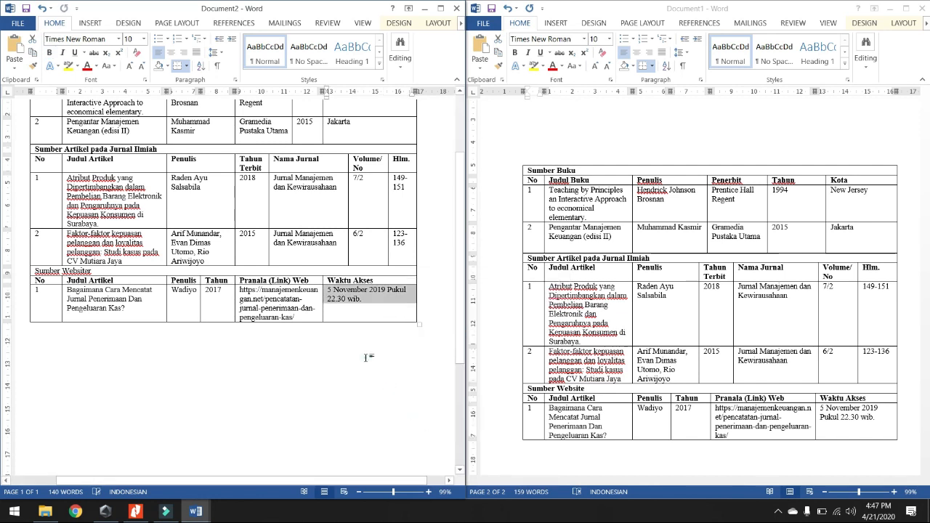
click(336, 328)
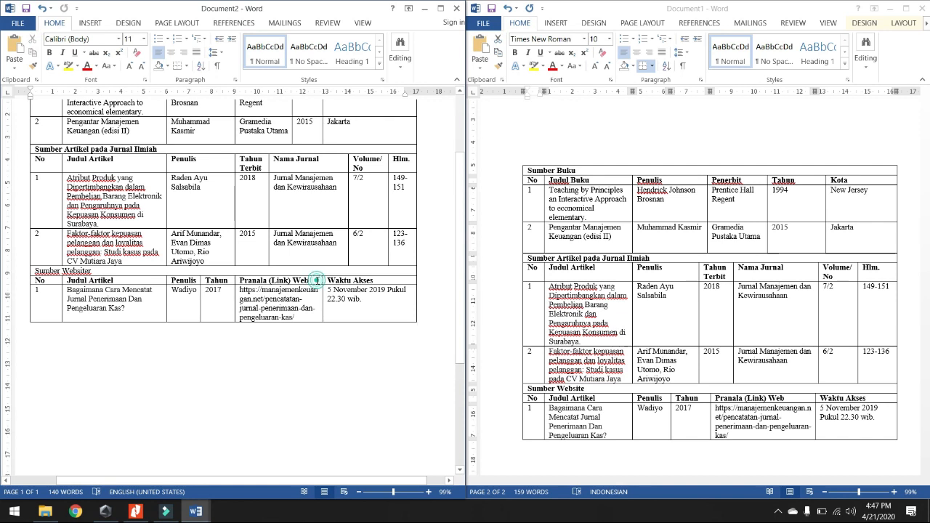
drag(318, 281, 318, 303)
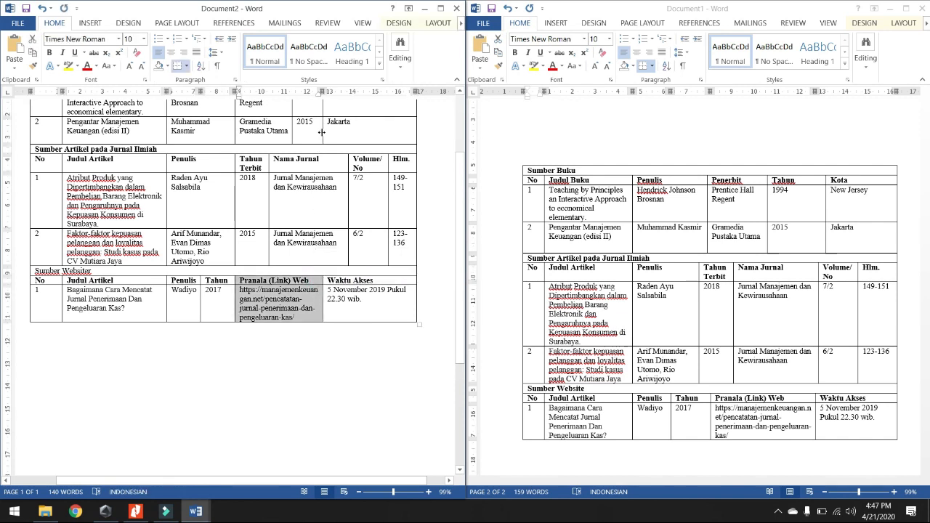
click(325, 299)
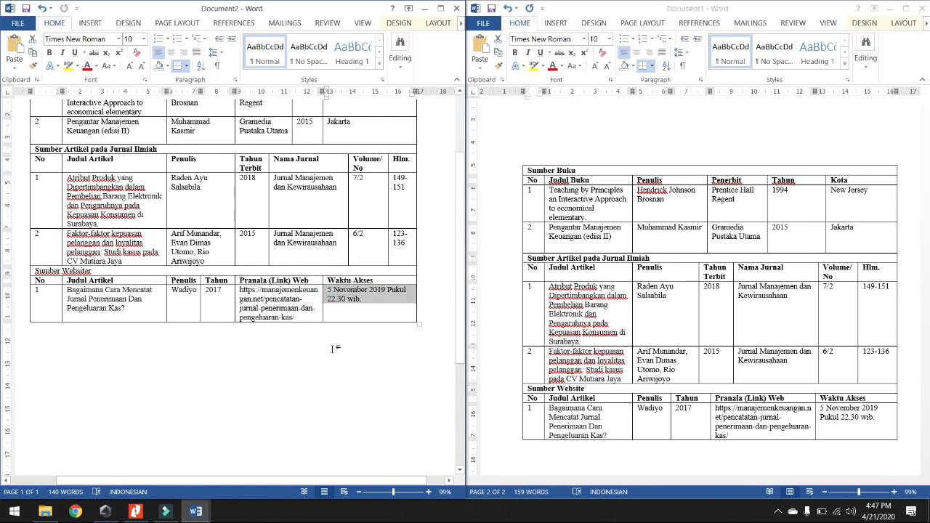
click(333, 349)
mouse_move(321, 311)
mouse_down()
mouse_move(311, 309)
mouse_move(324, 312)
mouse_up()
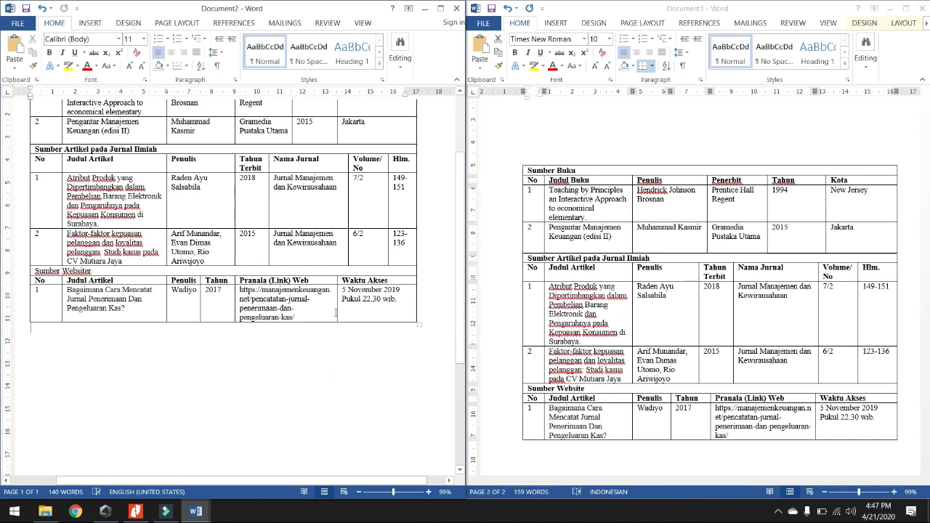
Step: Widen only the Pranala (Link) Web heading and link cells toward Waktu Akses so the link fits on three lines
drag(304, 280, 349, 309)
click(369, 375)
Step: Make the "Sumber Buku" section heading bold in Document2
drag(459, 354, 460, 290)
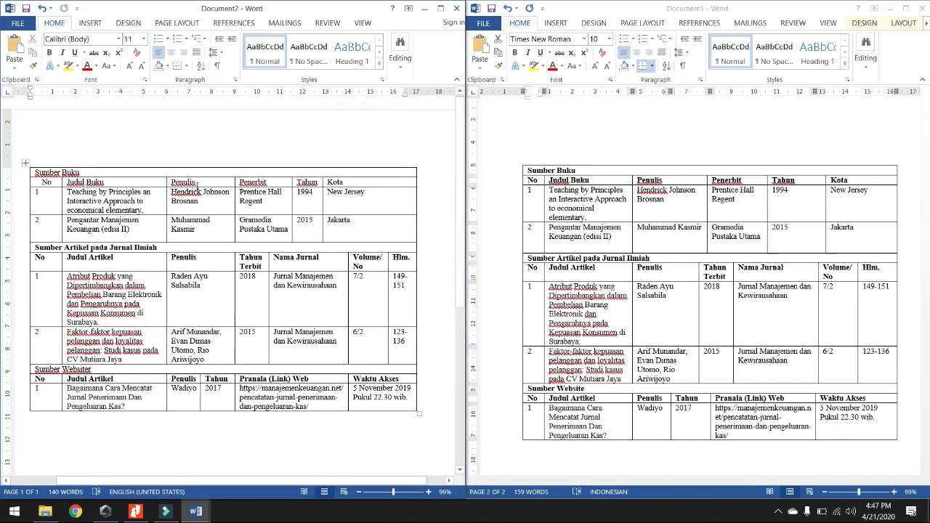
drag(81, 173, 32, 172)
key(ctrl+b)
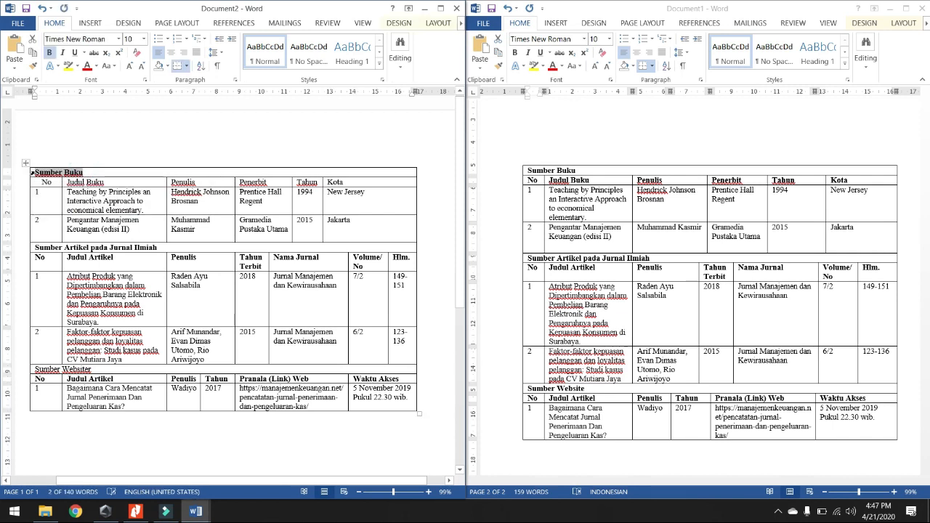
click(273, 242)
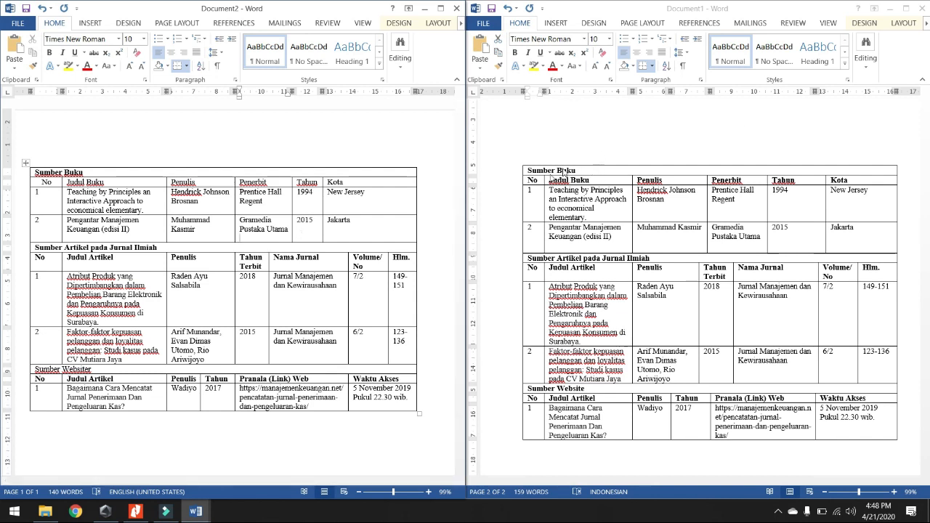
Step: Make the No to Kota heading row under Sumber Buku bold and widen the Tahun column slightly so its heading fits on one line
drag(362, 184, 55, 186)
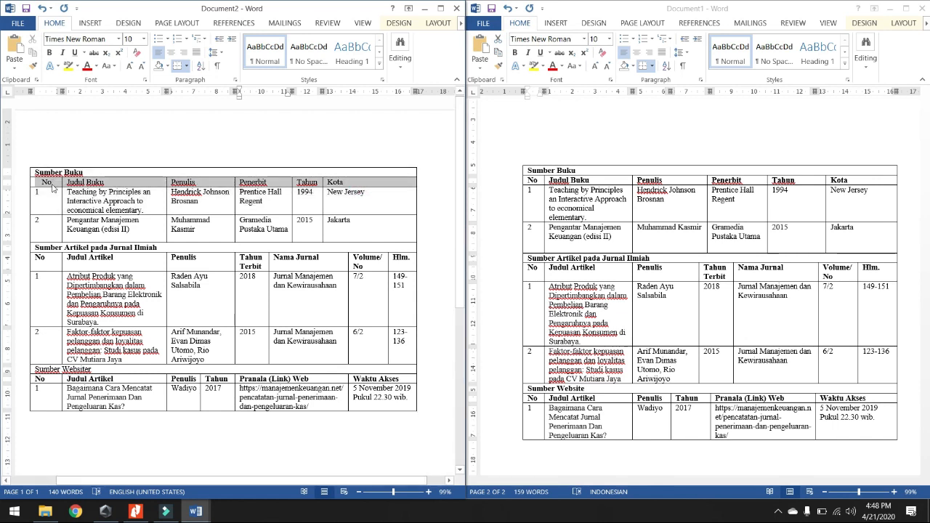
click(49, 53)
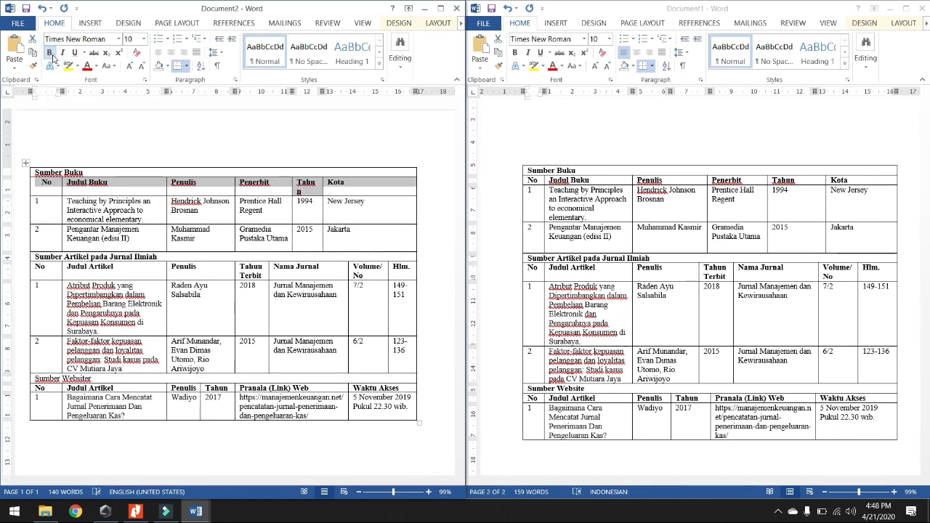
click(301, 191)
click(318, 191)
click(317, 191)
click(317, 179)
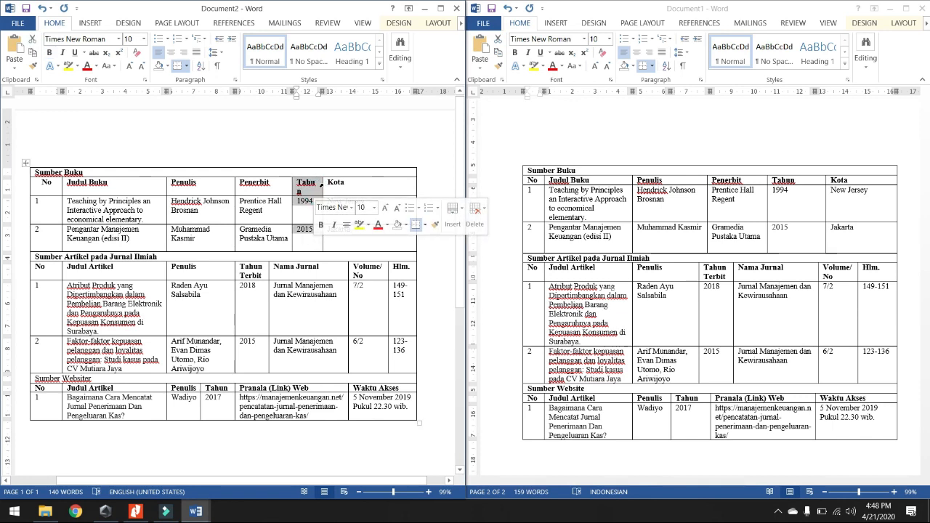
drag(322, 182, 325, 183)
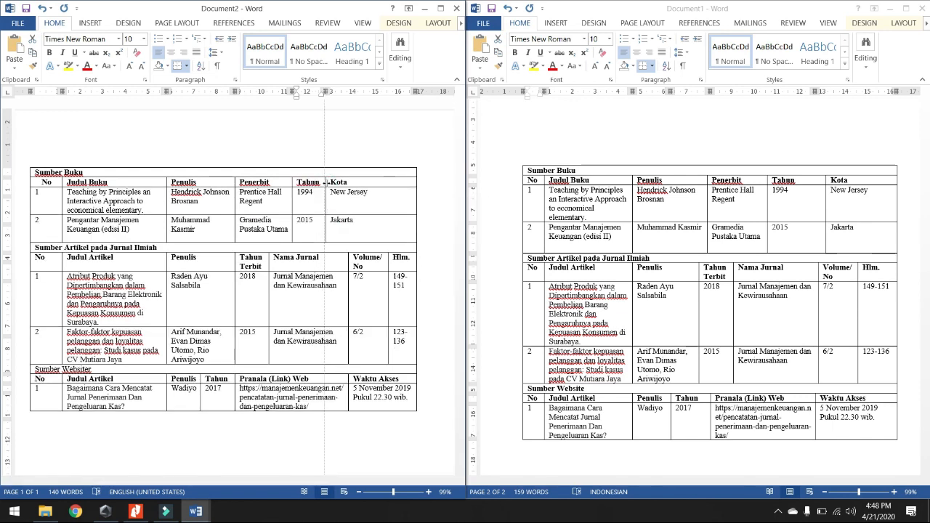
click(329, 260)
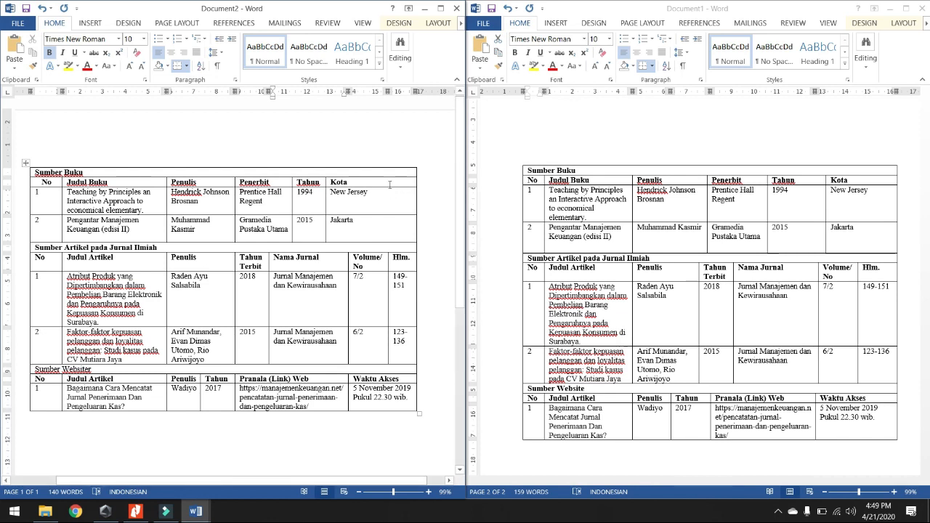
drag(389, 184, 385, 228)
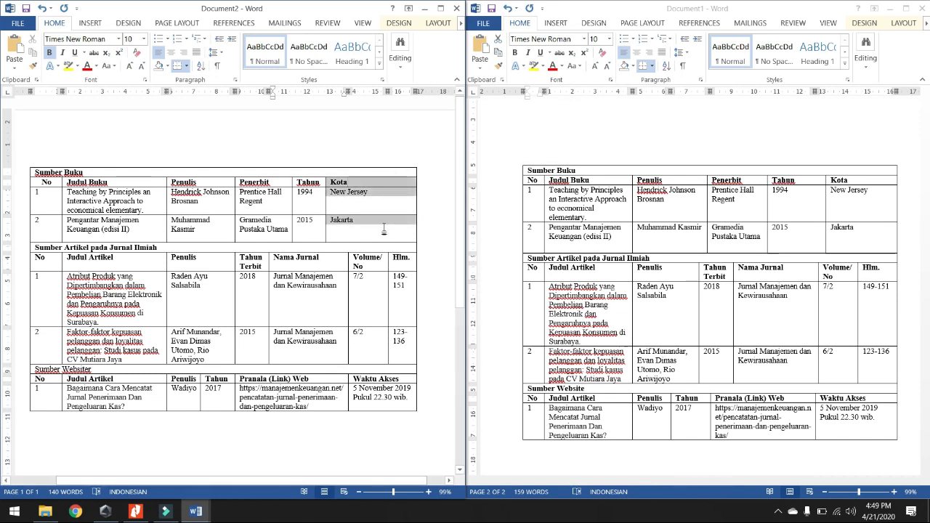
right_click(385, 230)
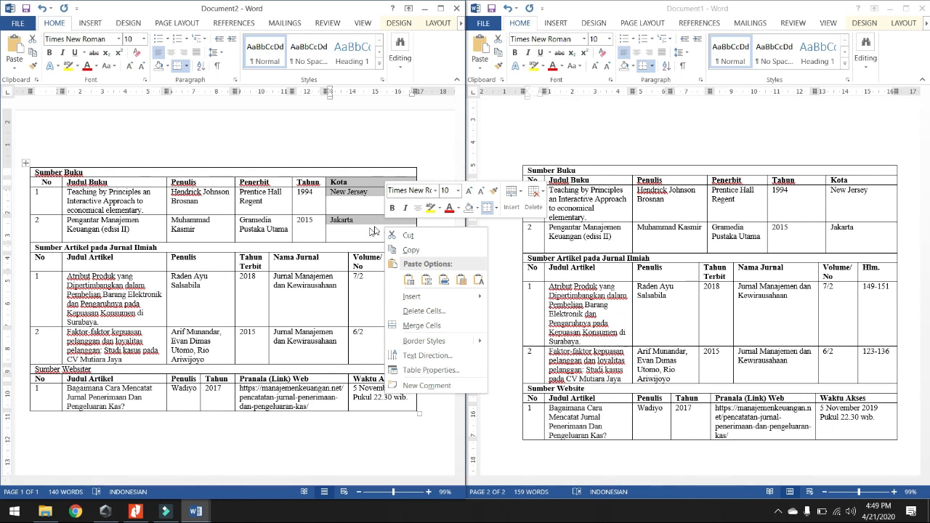
key(Escape)
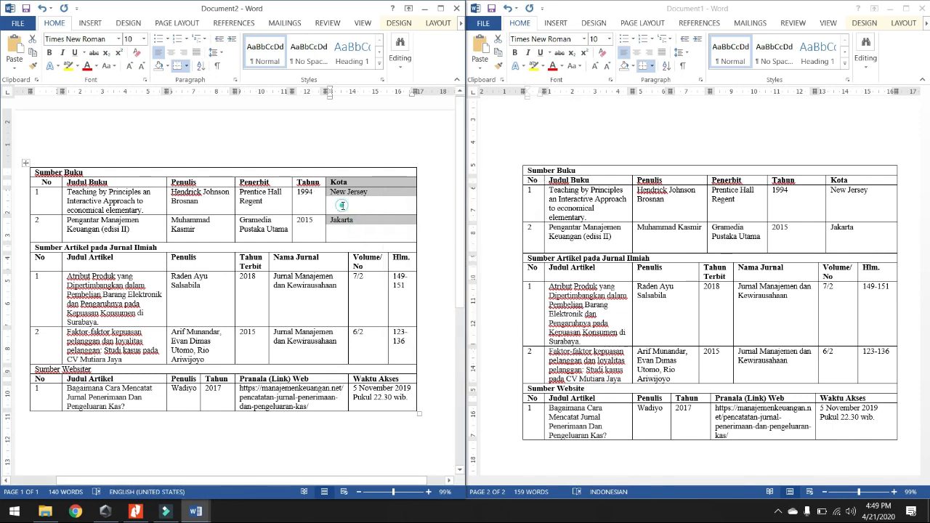
Step: Try splitting the New Jersey cell into 2 columns and 1 row, and undo the split
click(342, 206)
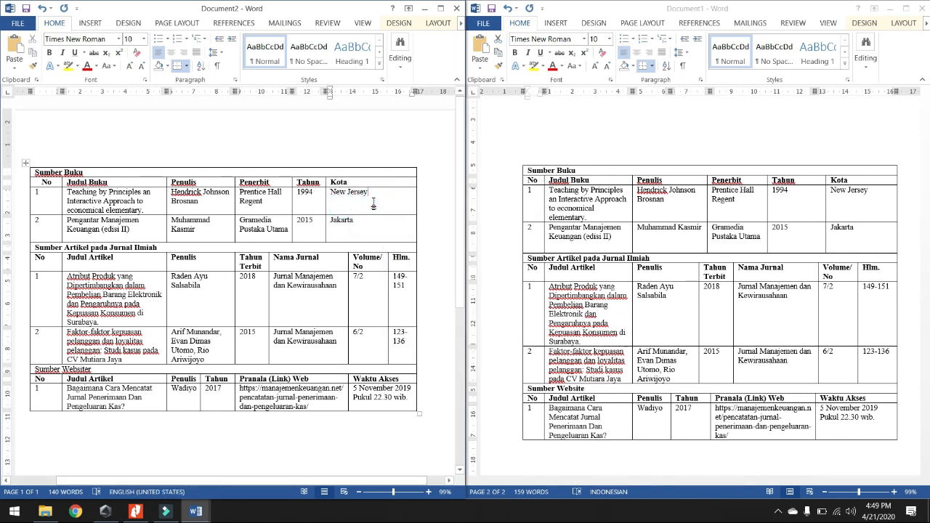
right_click(375, 206)
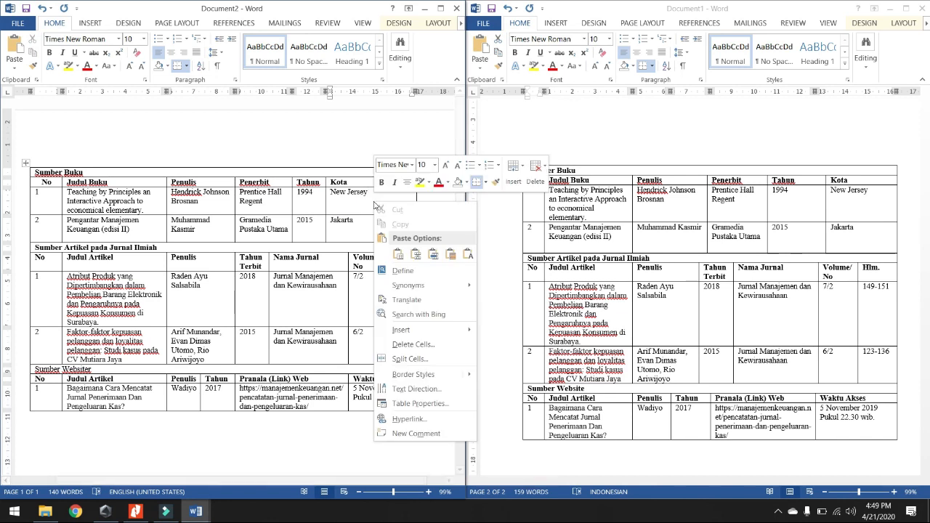
click(431, 361)
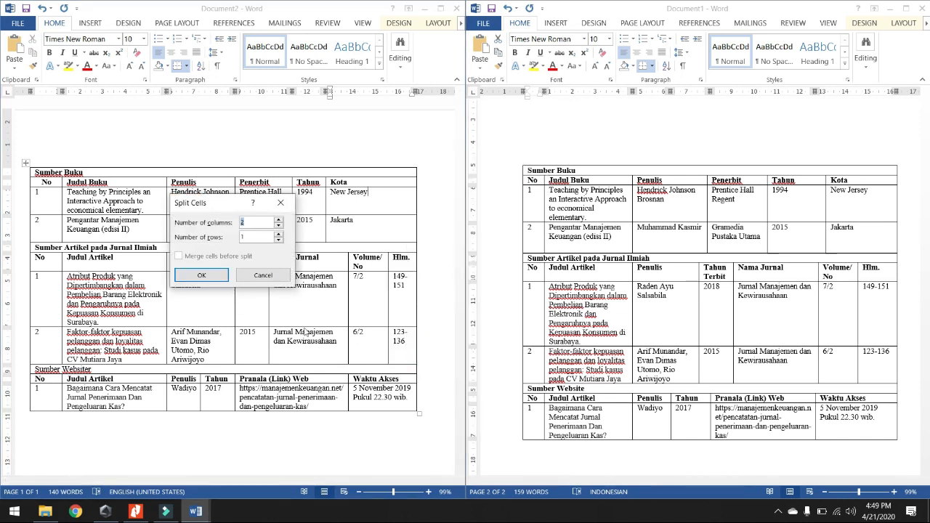
click(222, 275)
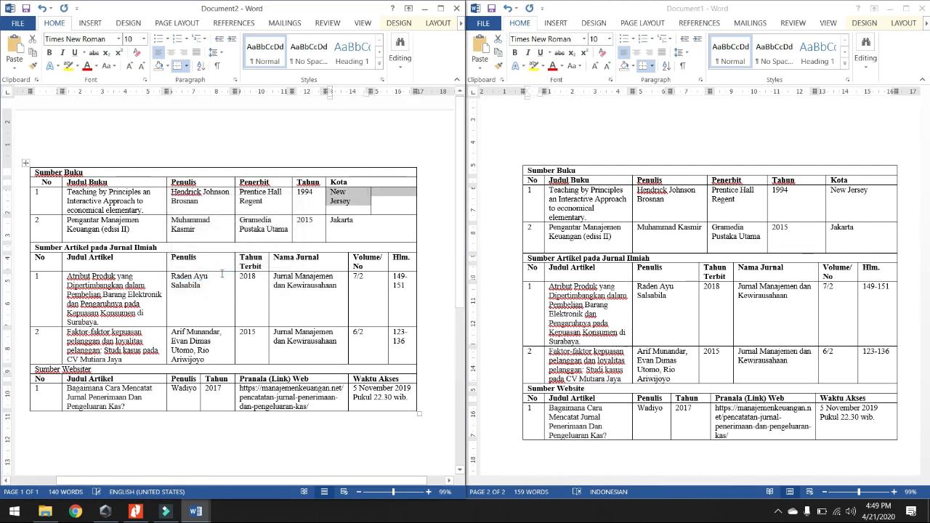
key(ctrl+z)
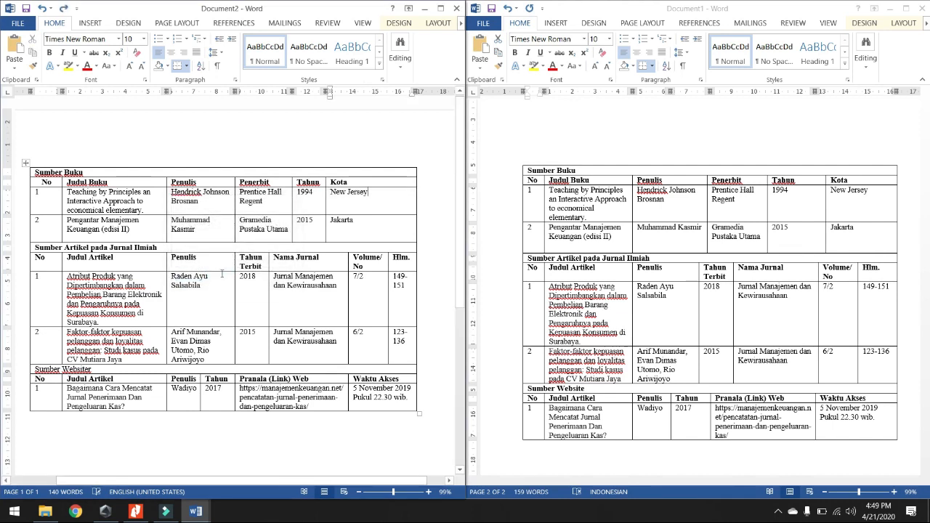
Step: Try splitting the New Jersey cell into 4 columns and 1 row, and undo the split
click(377, 195)
right_click(377, 195)
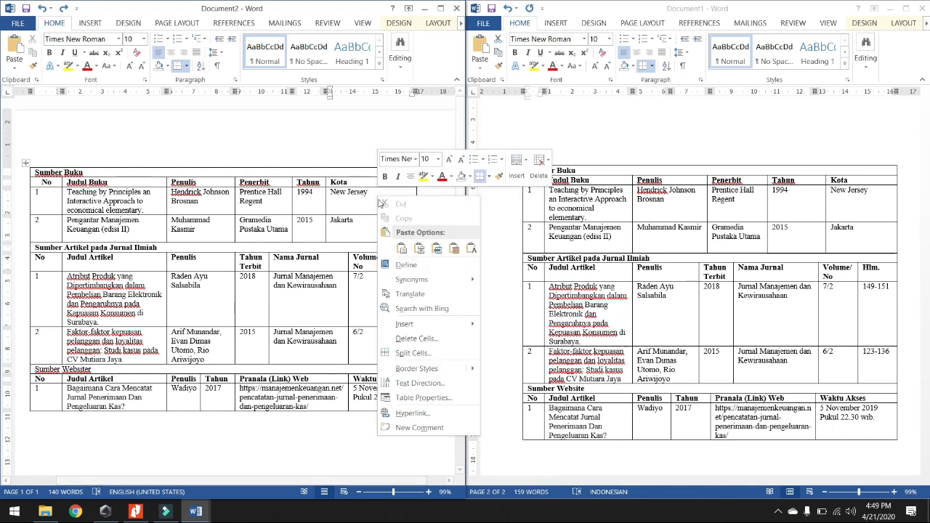
click(415, 358)
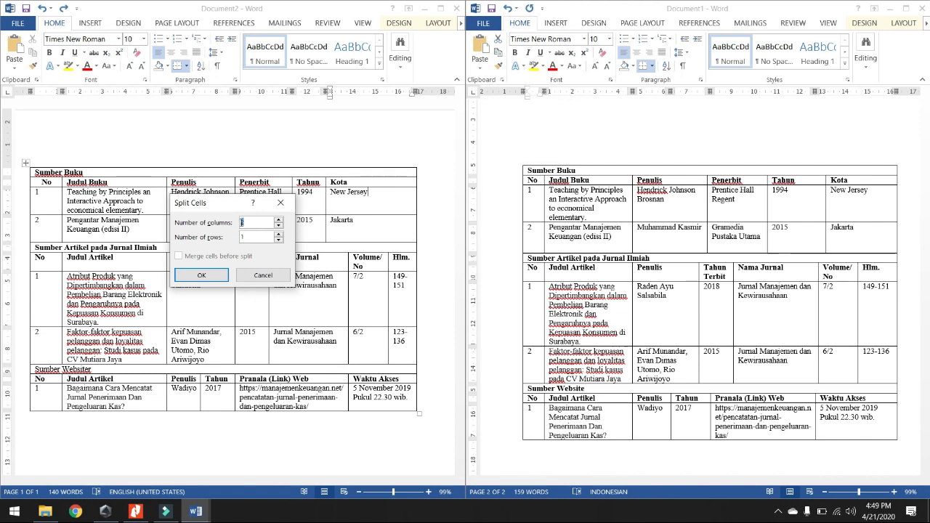
text(4)
click(202, 276)
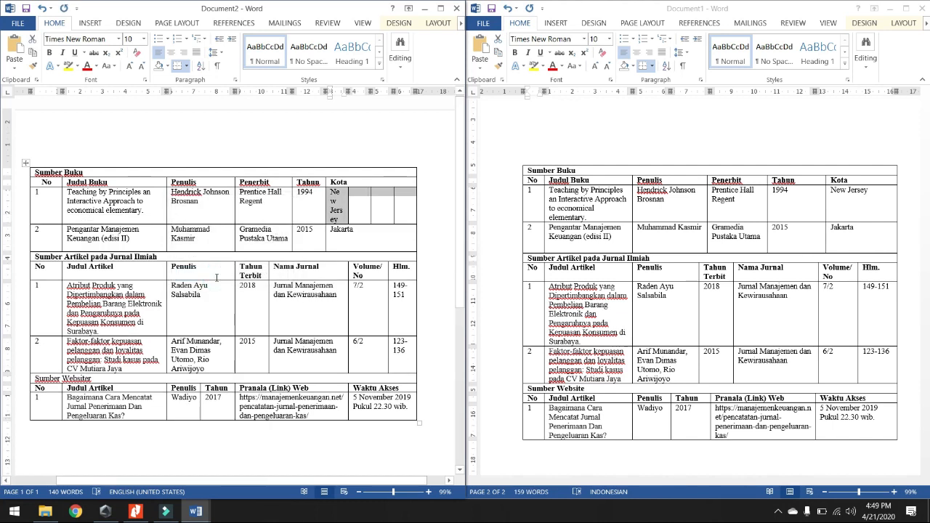
key(ctrl+z)
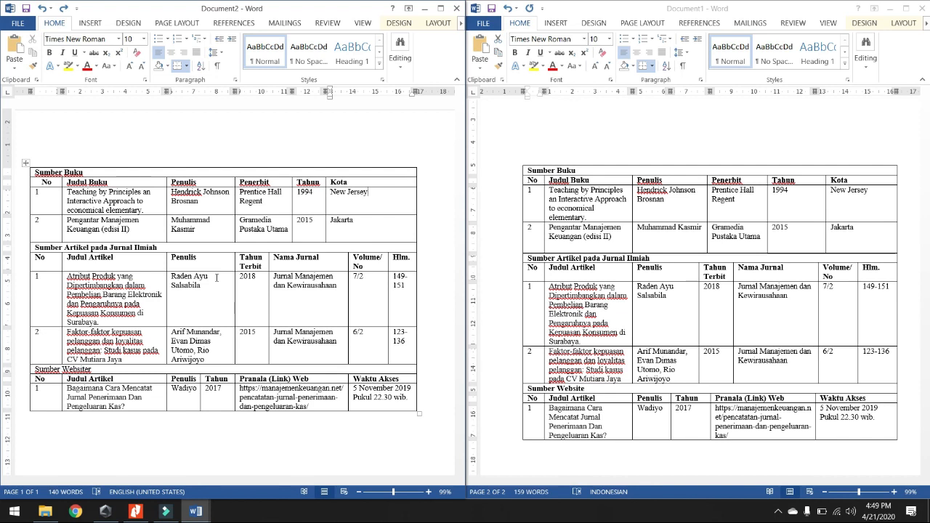
Step: Return to the MATERI list at the start of Document1 and highlight its first two topics, followed by "Mengurutkan data table"
key(alt+Tab)
key(alt+Tab)
click(216, 282)
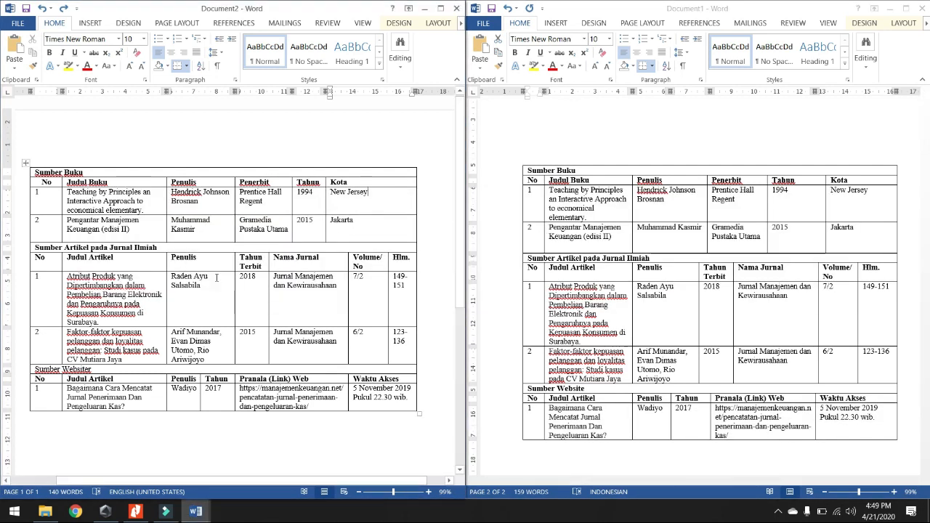
key(alt+Tab)
key(Page_Up)
key(Page_Up)
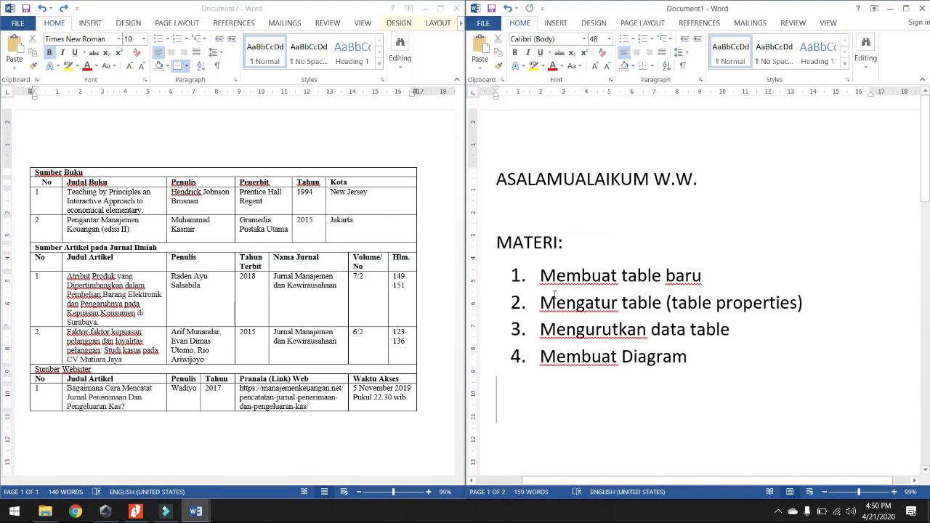
click(542, 276)
drag(542, 276, 806, 305)
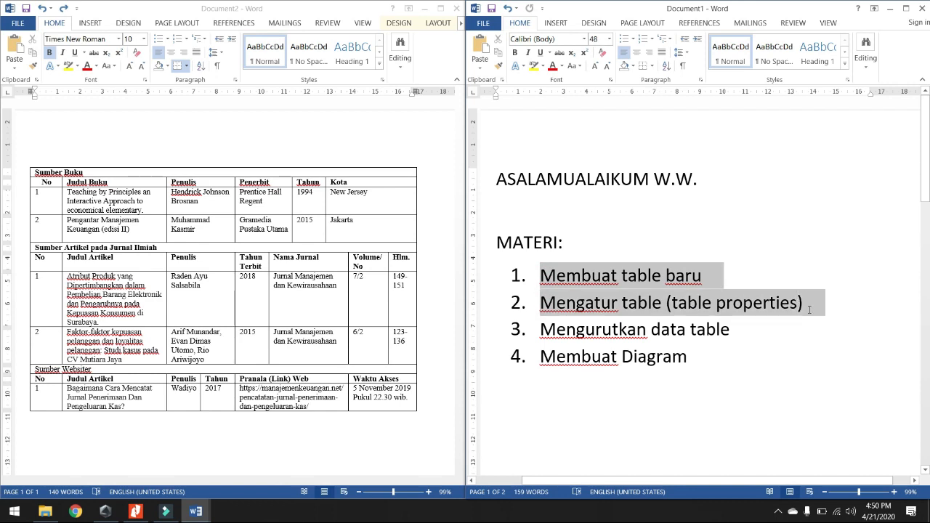
drag(733, 332, 547, 339)
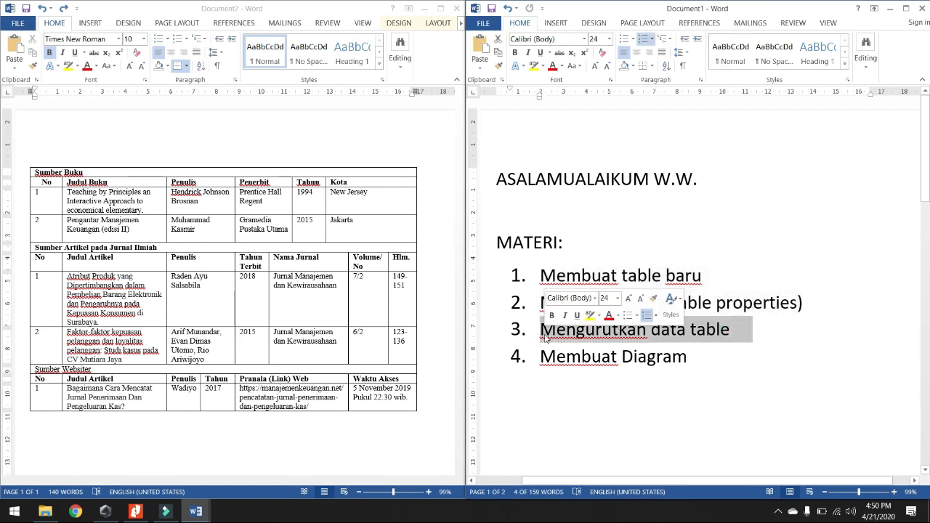
Step: Delete the "Sumber Artikel pada Jurnal Ilmiah" row and the column heading row below it from the Document2 table
click(242, 225)
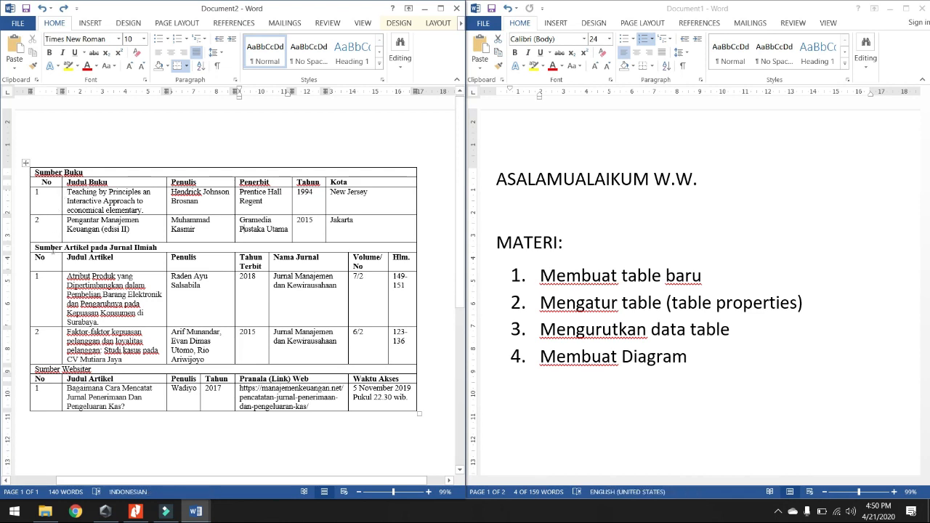
drag(46, 246, 304, 264)
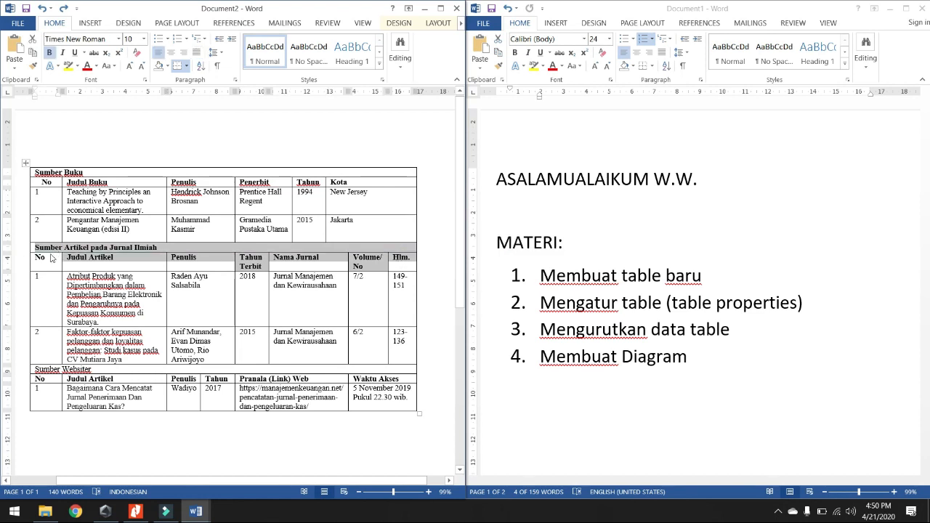
right_click(359, 250)
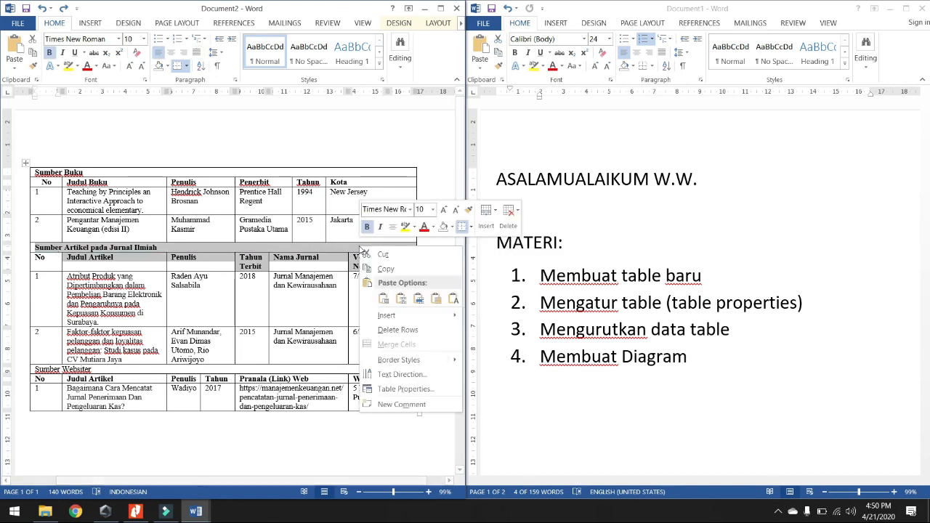
click(387, 330)
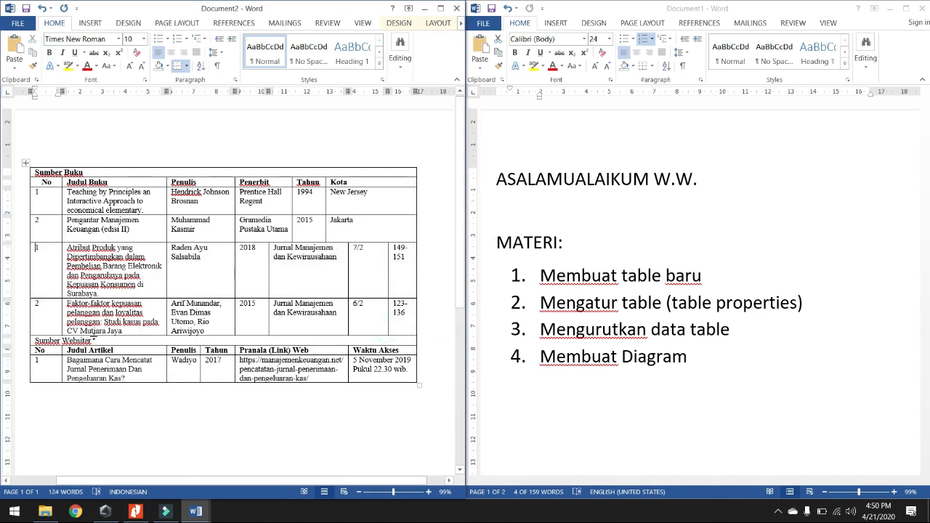
Step: Delete the "Sumber Websiter" row and its column heading row from the Document2 table
drag(54, 342, 360, 350)
right_click(359, 351)
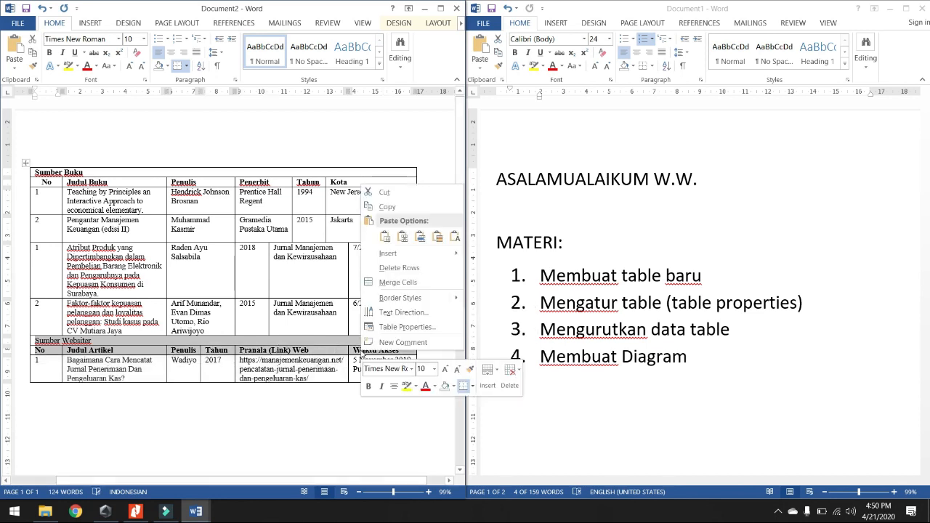
click(392, 269)
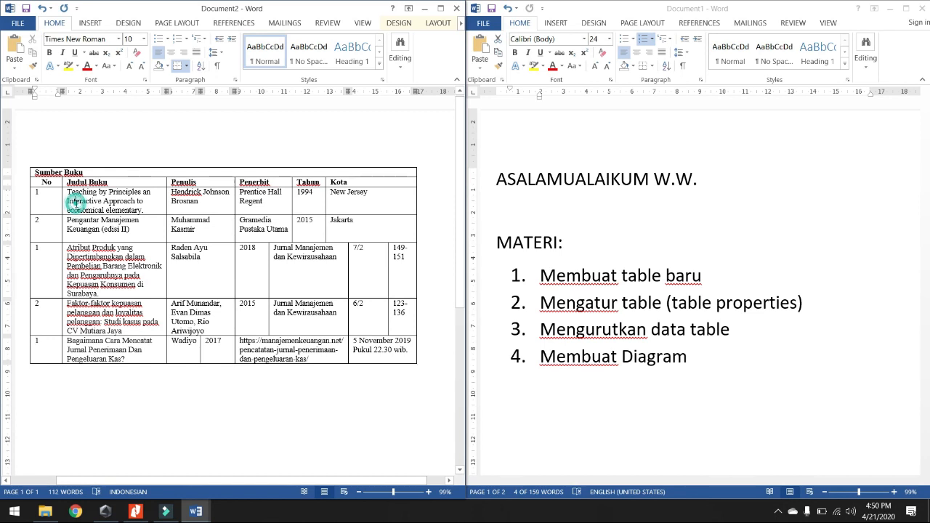
Step: Maximise the Document2 window and sort the table's five data rows by the Judul Buku column, ascending as text with no header row
drag(75, 204, 94, 343)
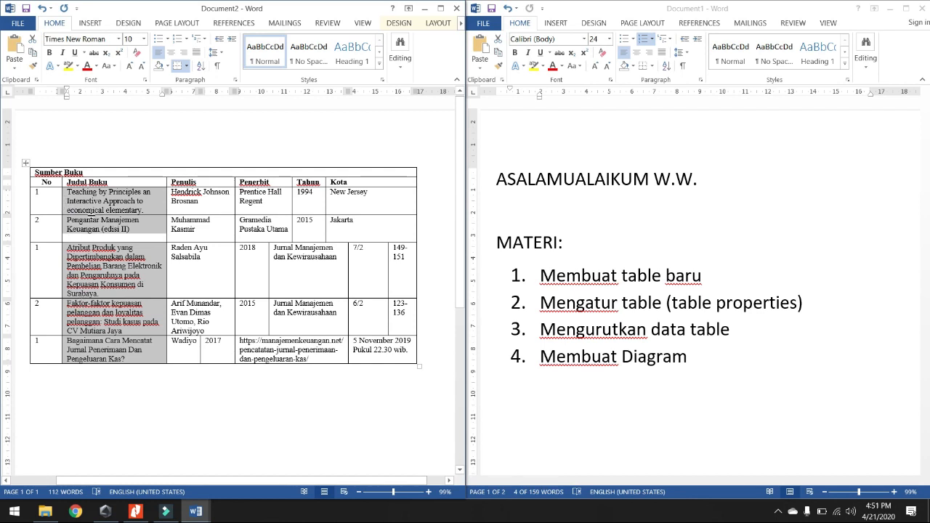
click(439, 24)
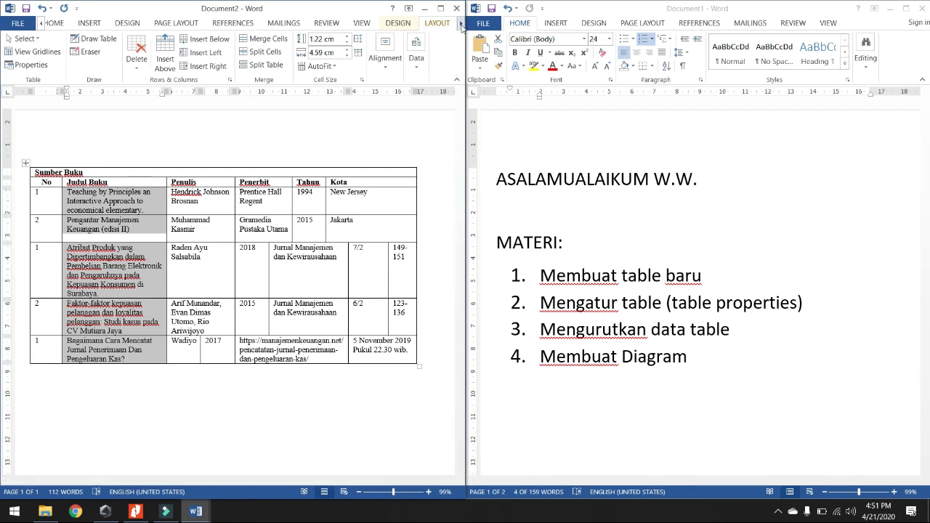
click(456, 81)
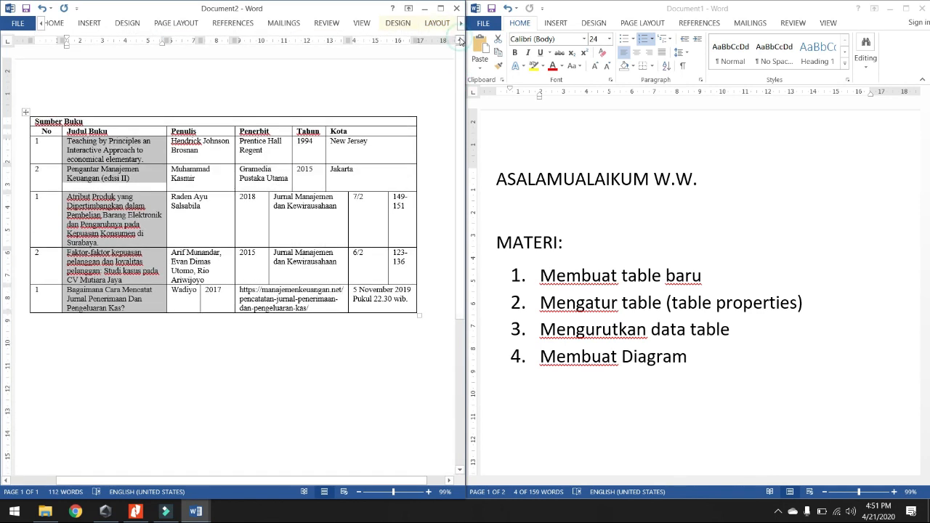
click(407, 27)
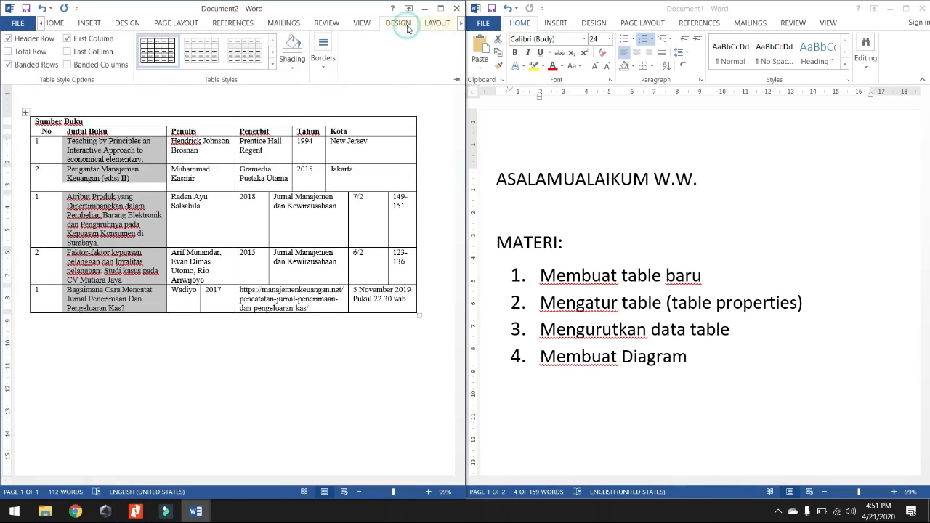
double_click(407, 28)
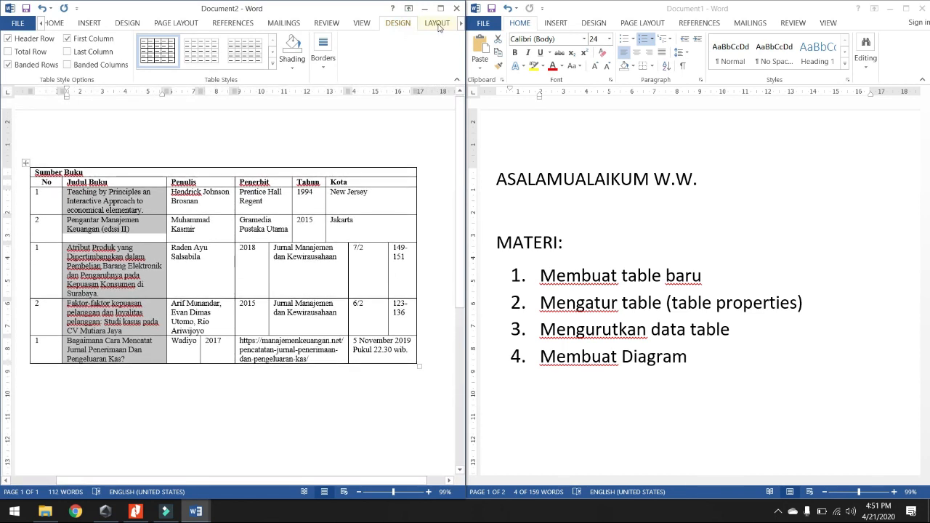
click(438, 24)
click(416, 69)
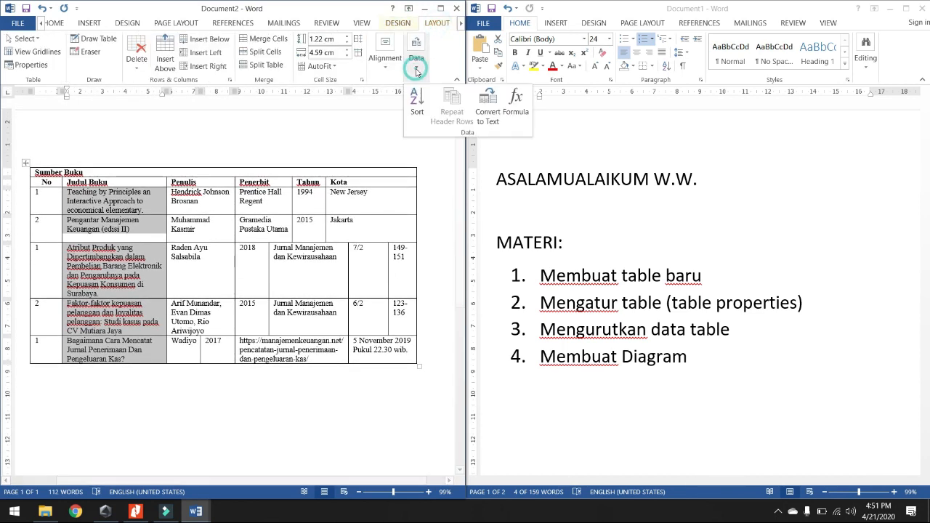
click(417, 70)
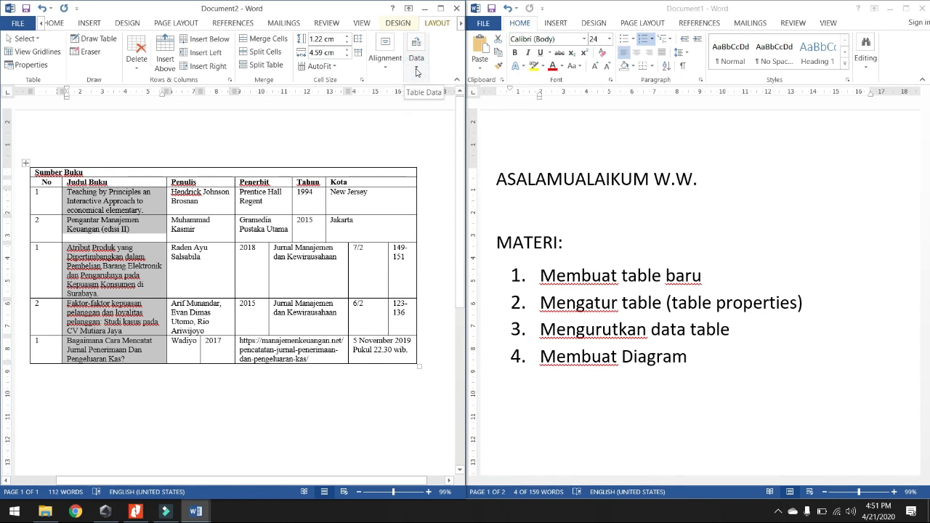
click(417, 69)
click(441, 9)
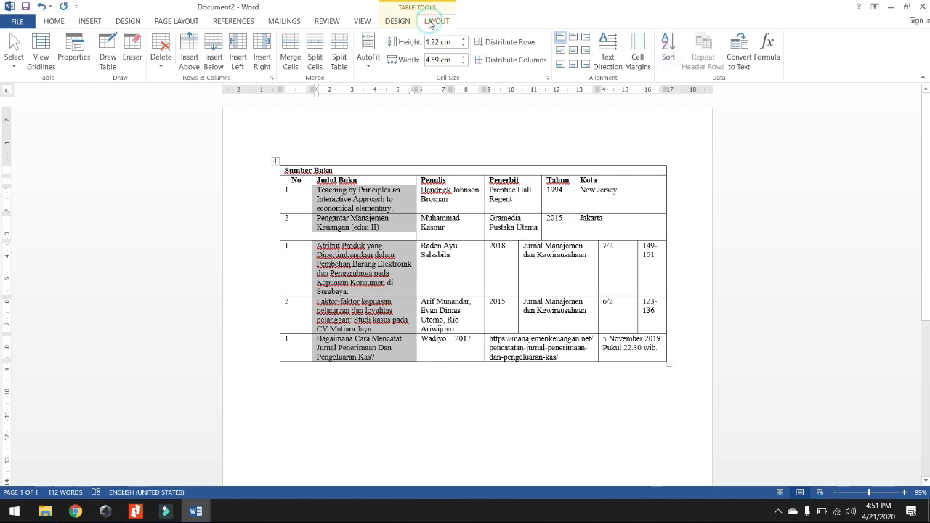
click(668, 58)
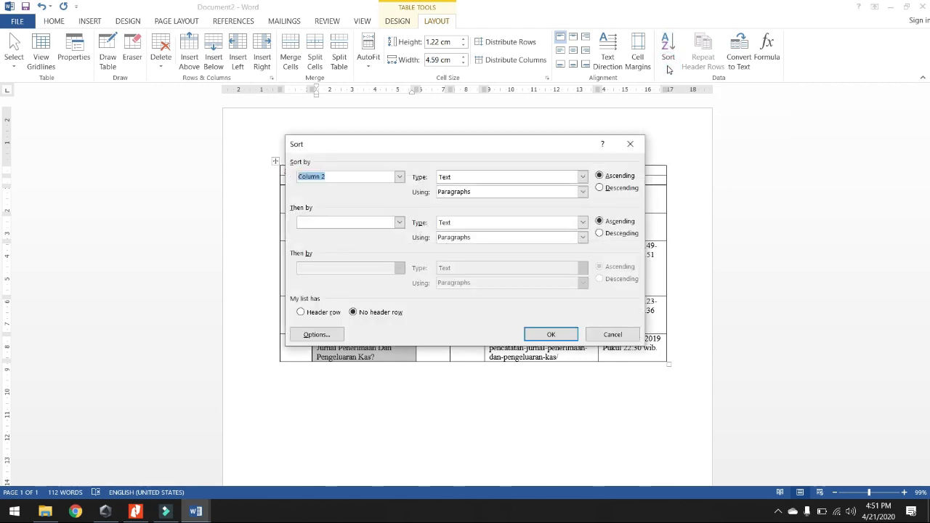
click(551, 335)
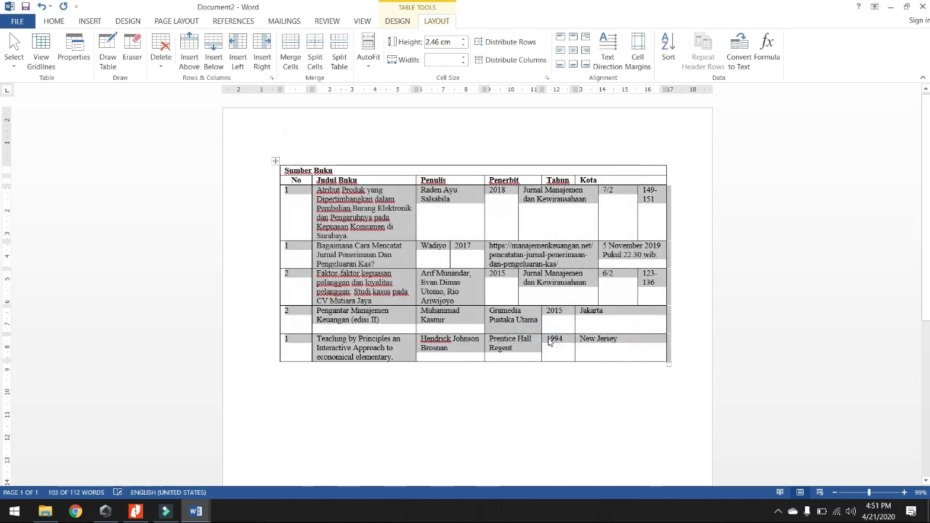
click(550, 343)
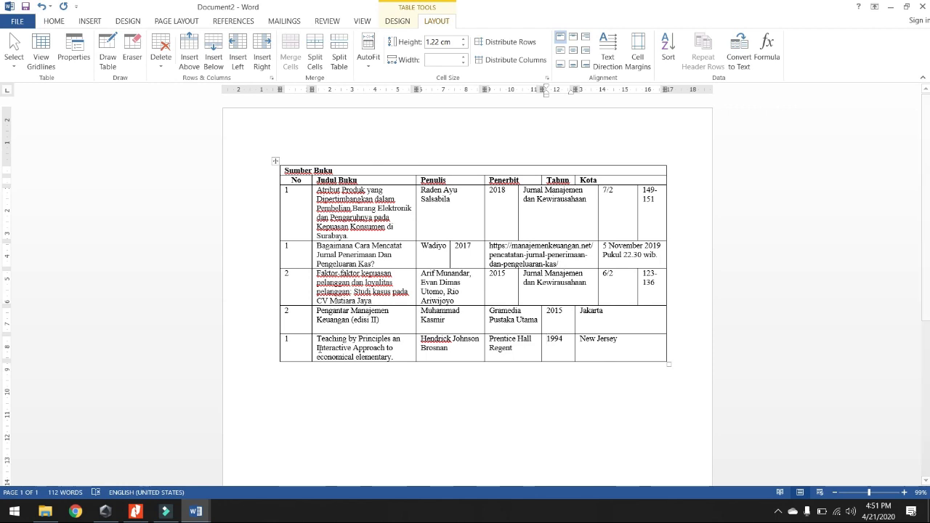
Step: Sort the five data rows by the Judul Buku column again, in descending order
drag(329, 196, 349, 352)
click(669, 45)
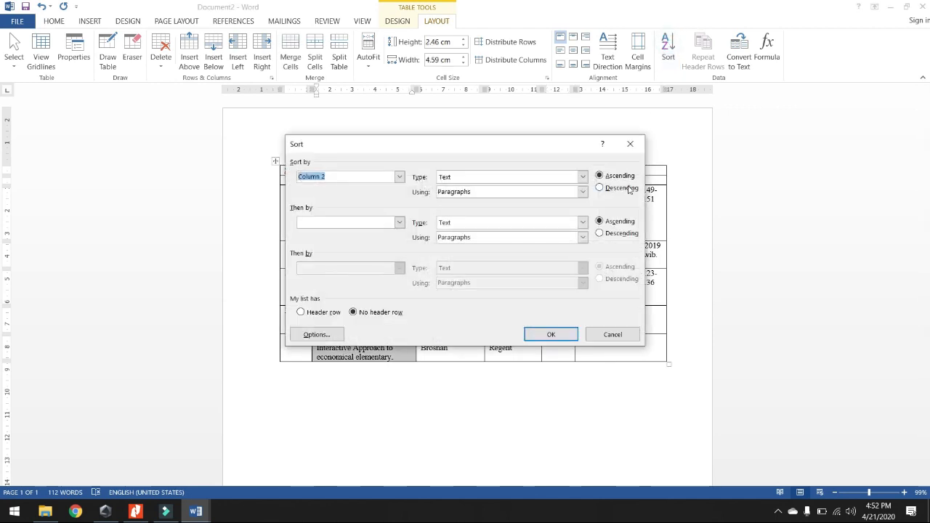
click(619, 192)
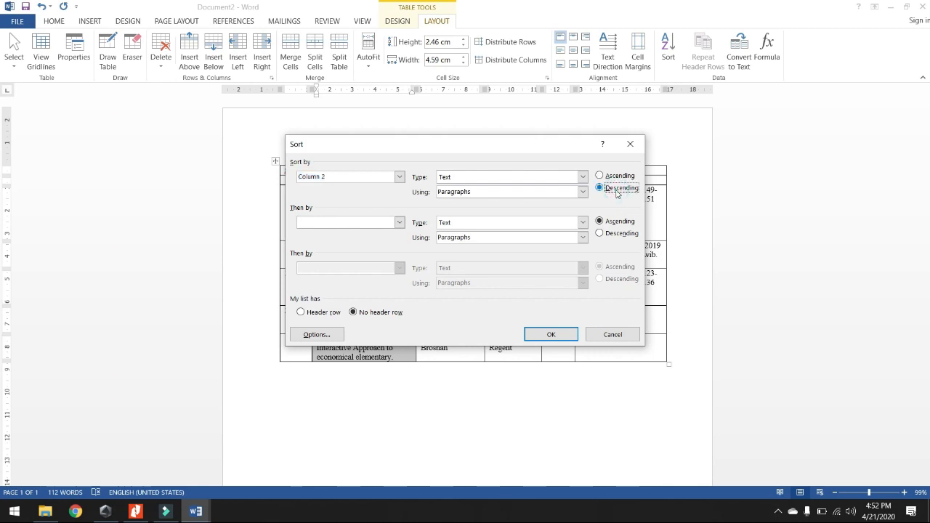
click(549, 335)
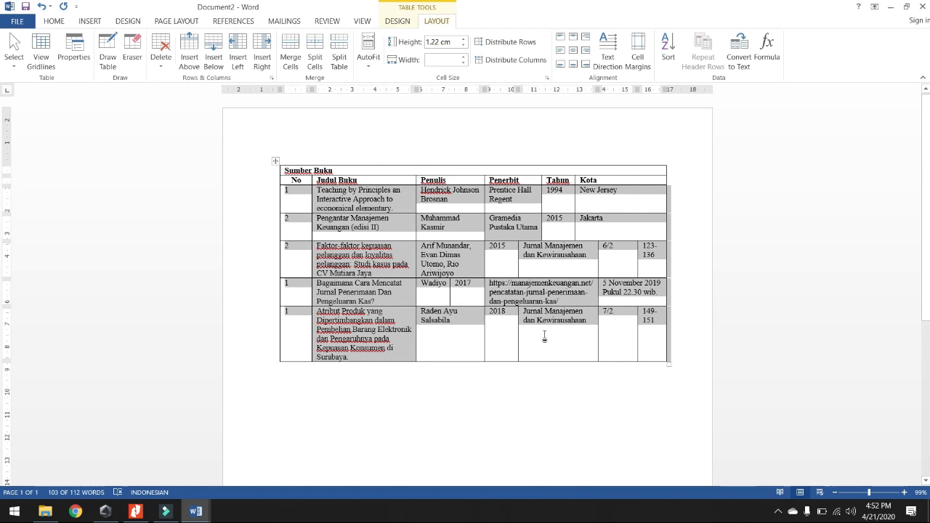
Step: Sort the selected data rows in ascending order by the No column and deselect the table
click(668, 54)
click(620, 177)
click(555, 336)
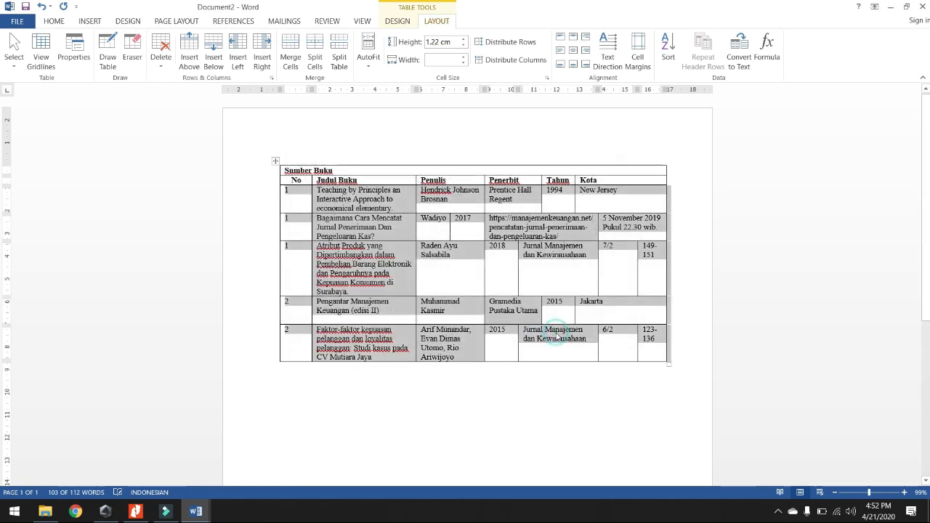
click(560, 395)
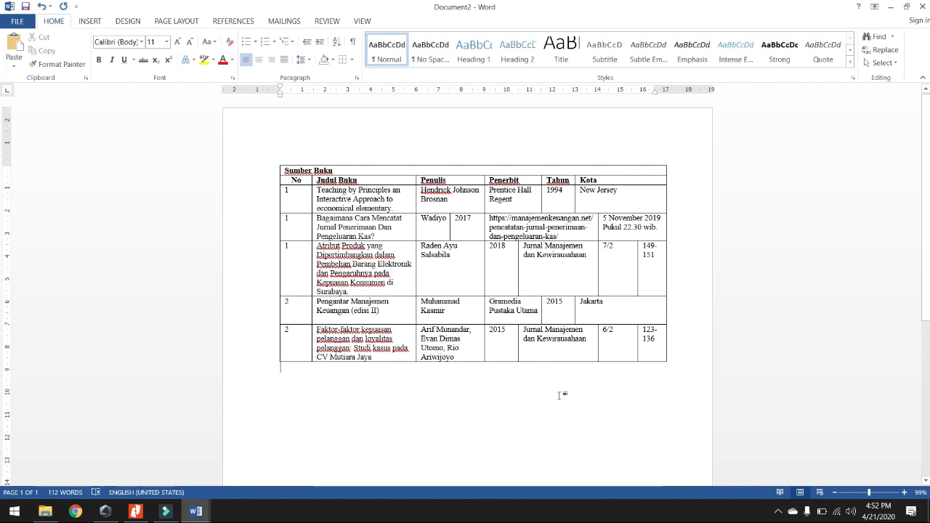
Step: Undo the table sorts, the heading row deletions and the earlier heading formatting and cell layout edits in Document2
key(ctrl+z)
key(ctrl+z)
key(ctrl+z)
key(ctrl+z)
key(ctrl+z)
key(ctrl+z)
key(ctrl+z)
key(ctrl+z)
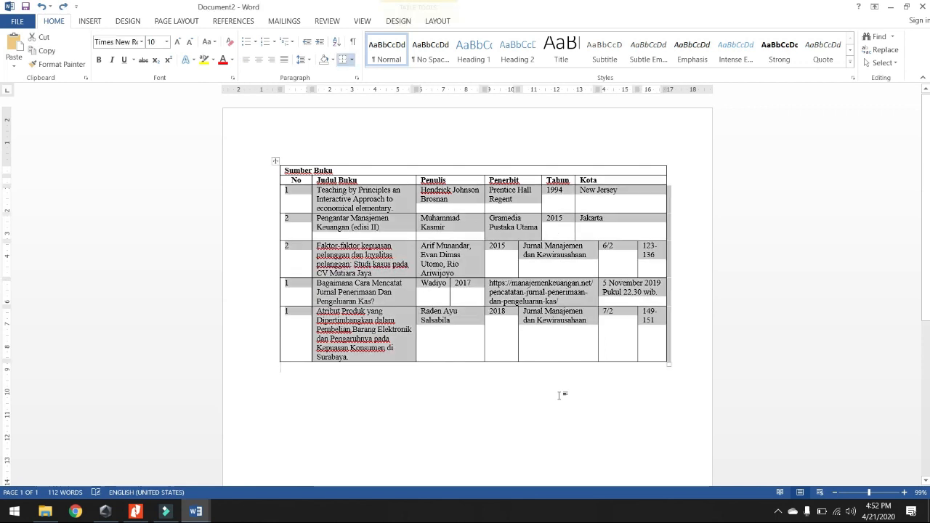
key(ctrl+z)
key(ctrl+z)
key(ctrl+z)
key(ctrl+z)
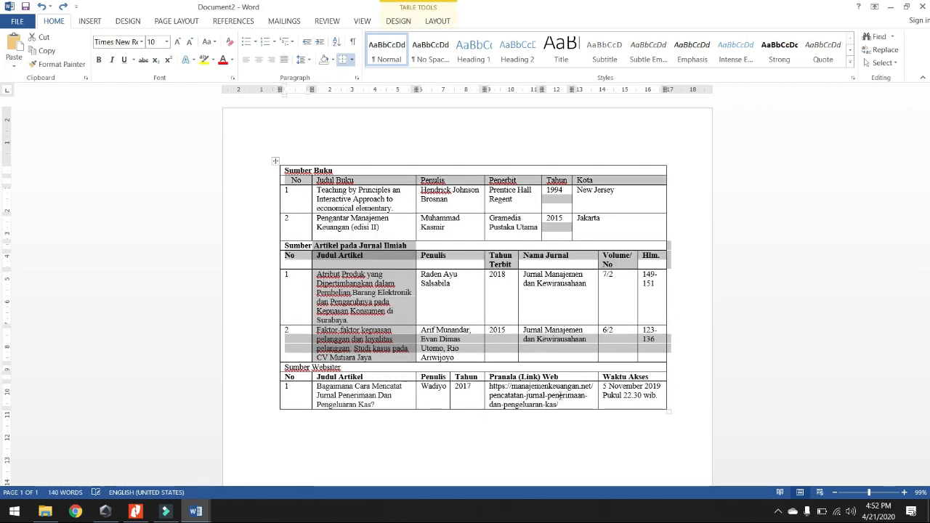
key(ctrl+z)
key(ctrl+z)
key(ctrl+z)
key(ctrl+z)
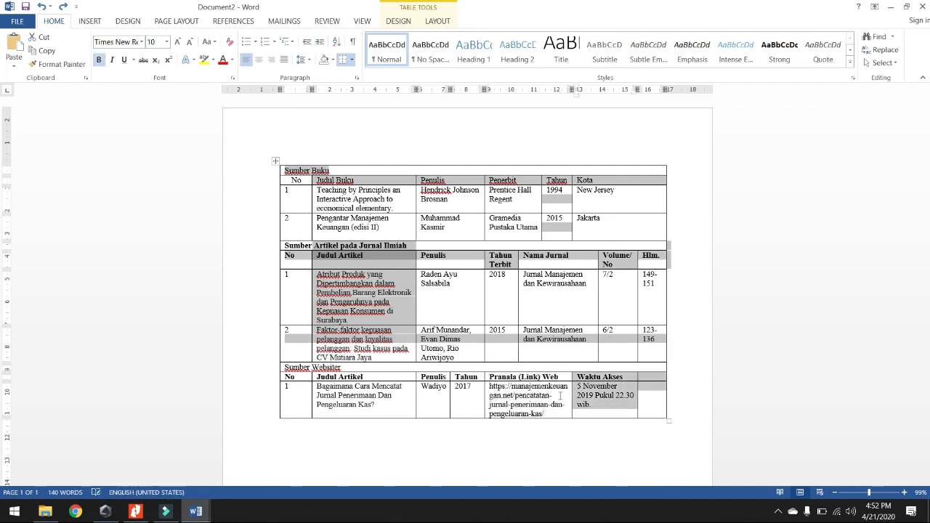
key(ctrl+z)
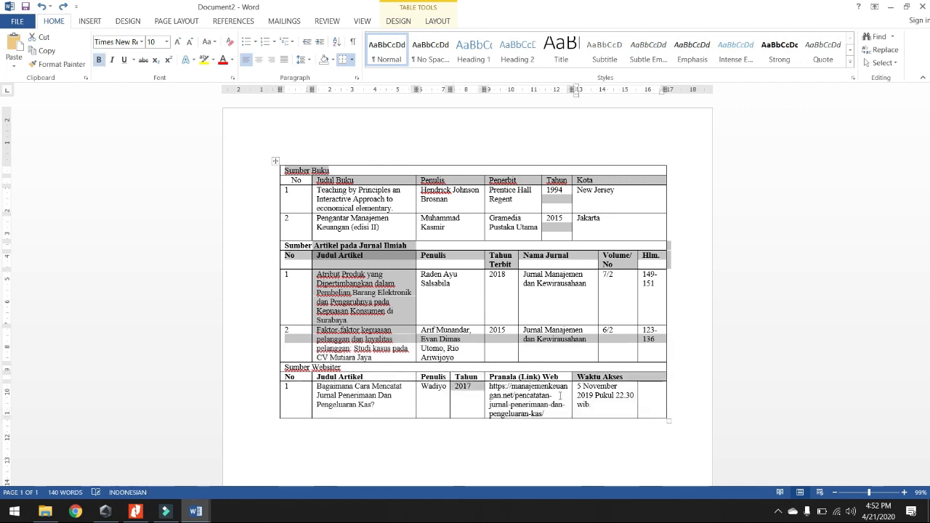
Step: Switch to Document1, highlight the fourth topic, "Membuat Diagram", in the MATERI list, and return to Document2
key(alt+Tab)
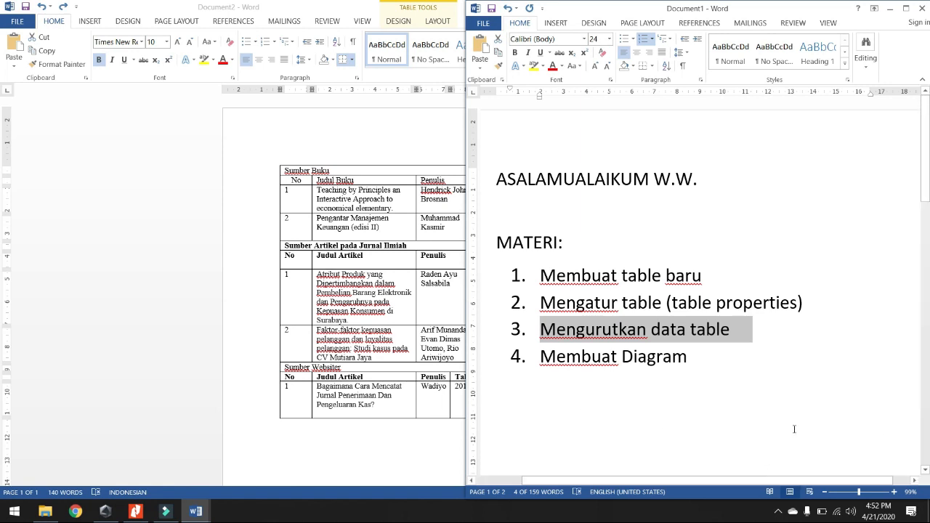
drag(686, 361, 541, 362)
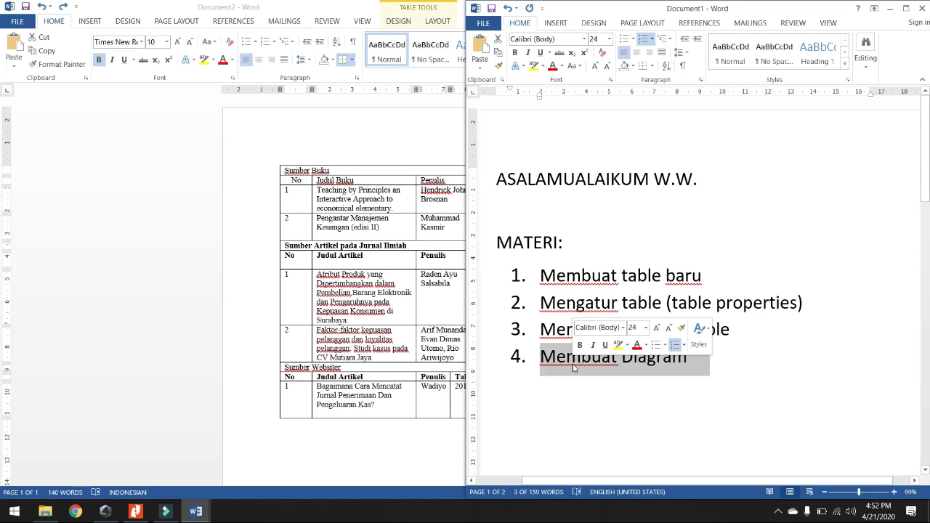
key(alt+Tab)
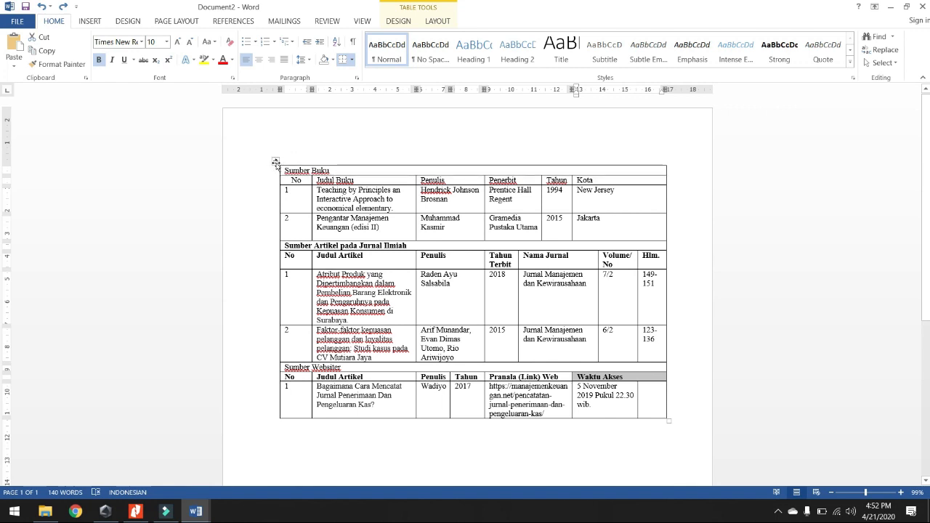
Step: Delete the entire sources table from Document2
click(276, 162)
right_click(276, 163)
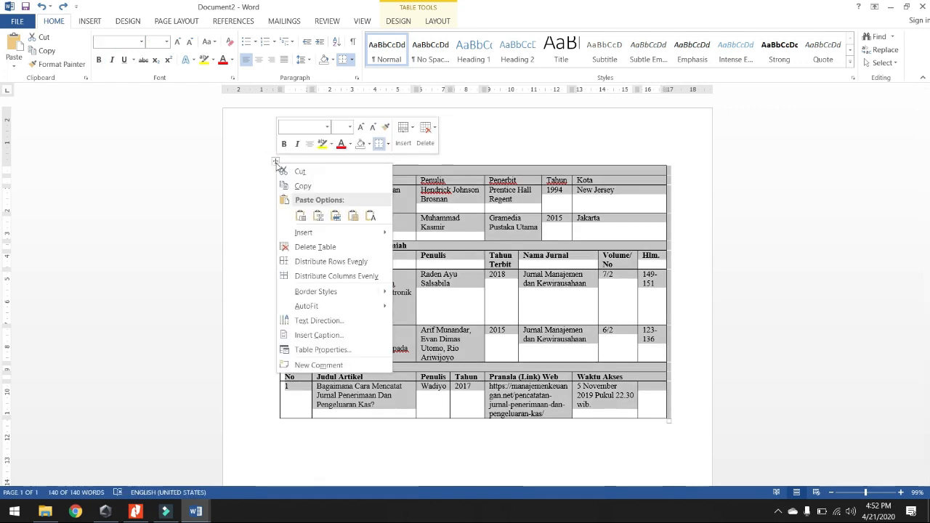
click(314, 247)
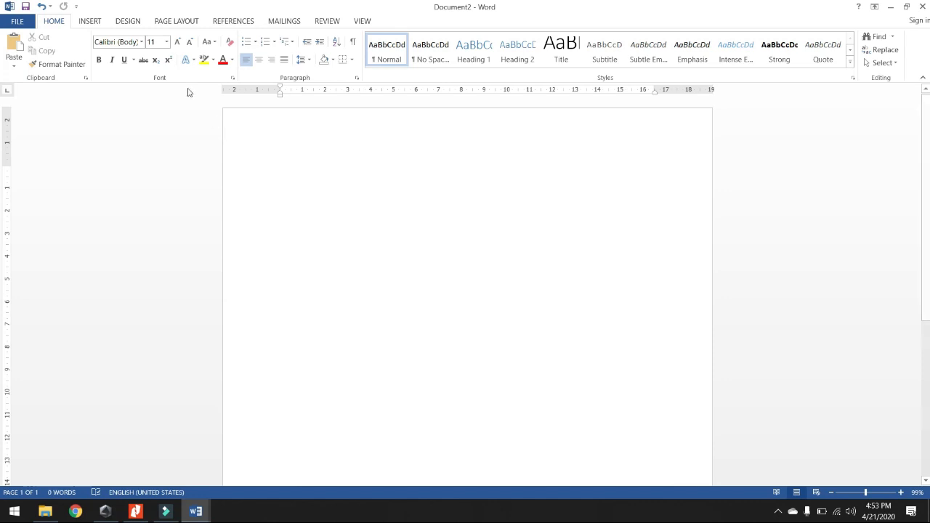
Step: Preview the Pie chart type, and insert a Clustered Column chart into the blank Document2 page
click(88, 21)
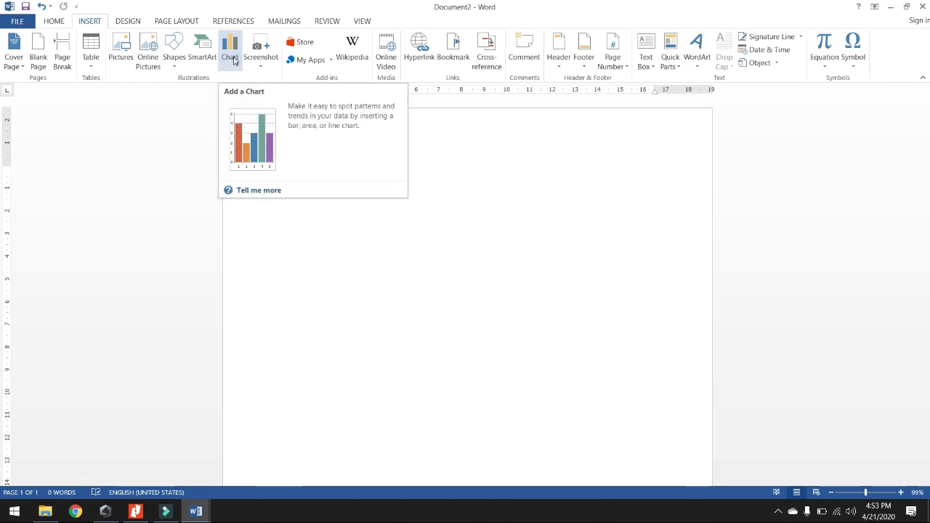
click(234, 60)
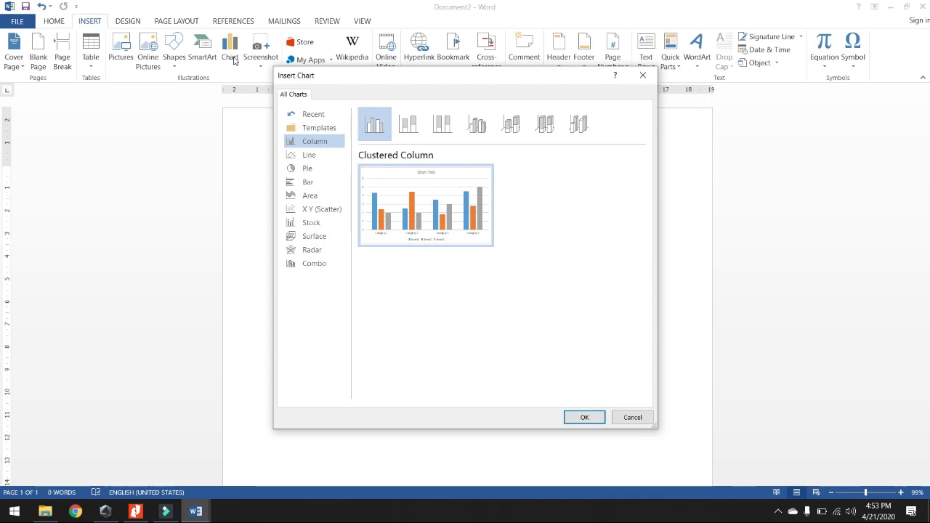
click(307, 169)
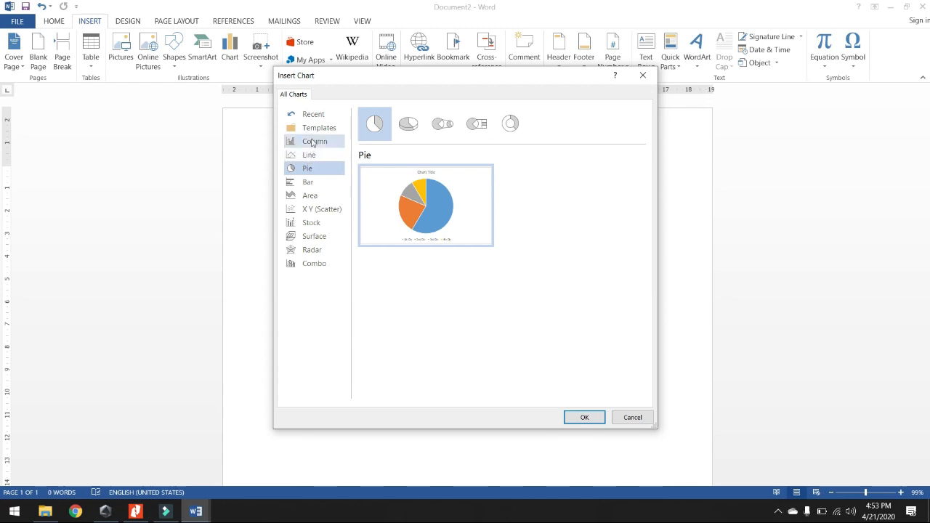
click(313, 142)
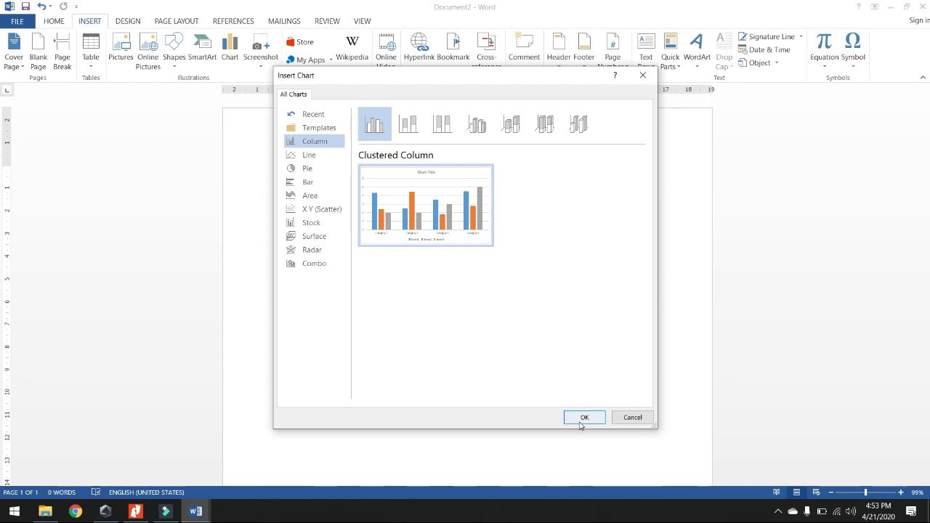
mouse_move(451, 229)
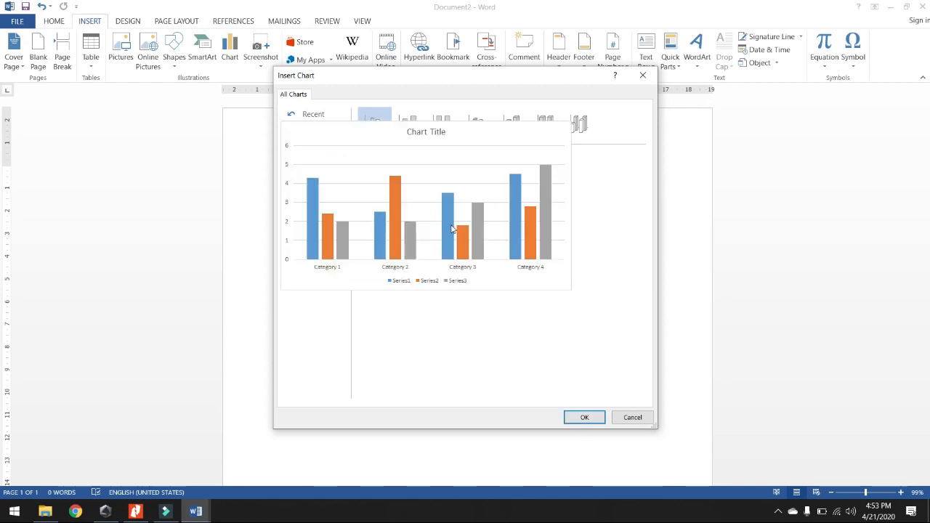
mouse_move(399, 200)
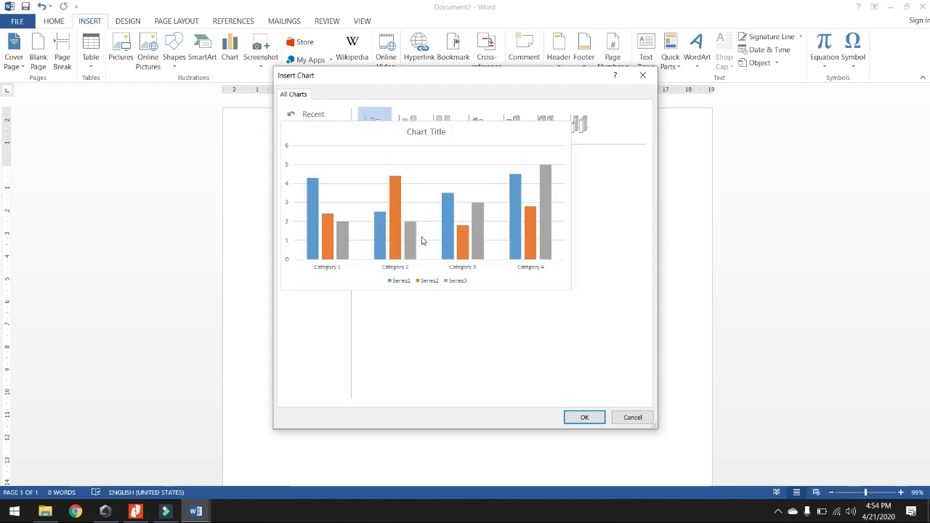
click(586, 418)
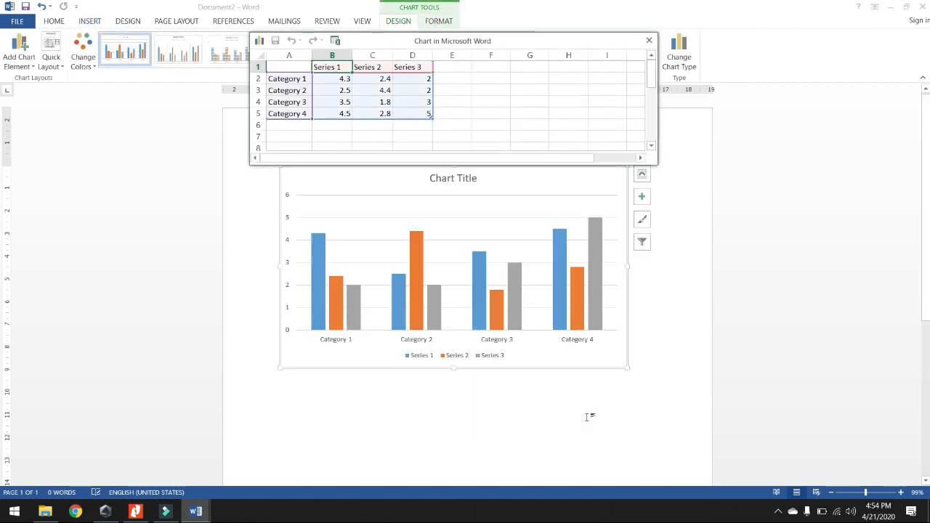
Step: Move the chart data window lower over the page and add a "Category 5" row label in cell A6
click(546, 37)
drag(545, 37, 606, 124)
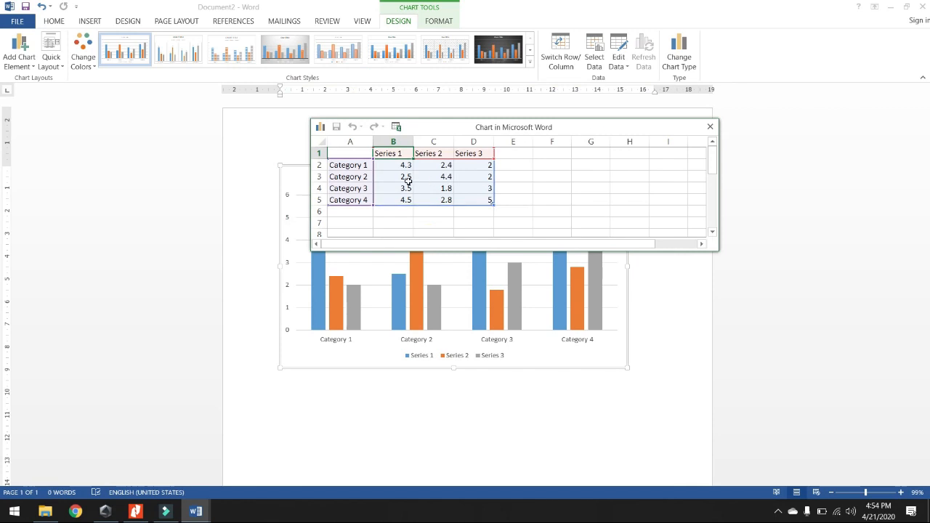
key(Left)
key(Down)
key(Down)
key(Down)
key(Down)
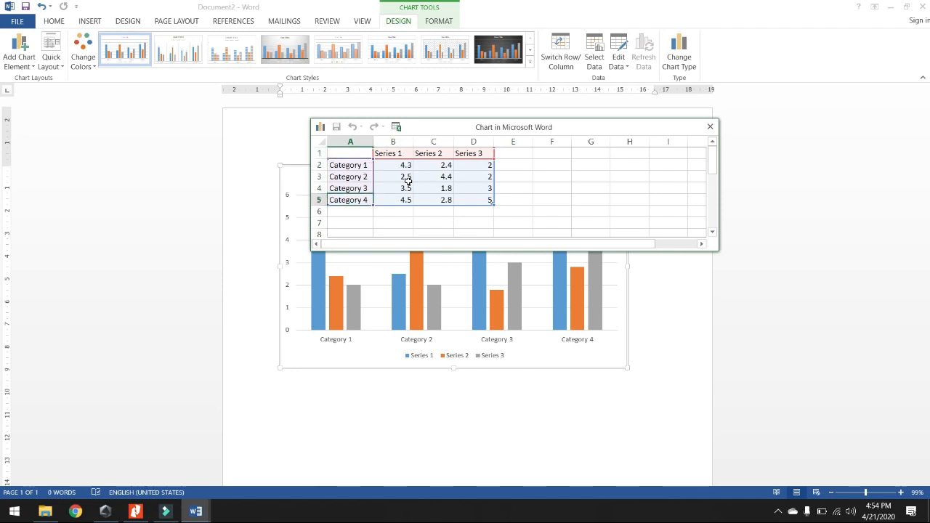
key(Down)
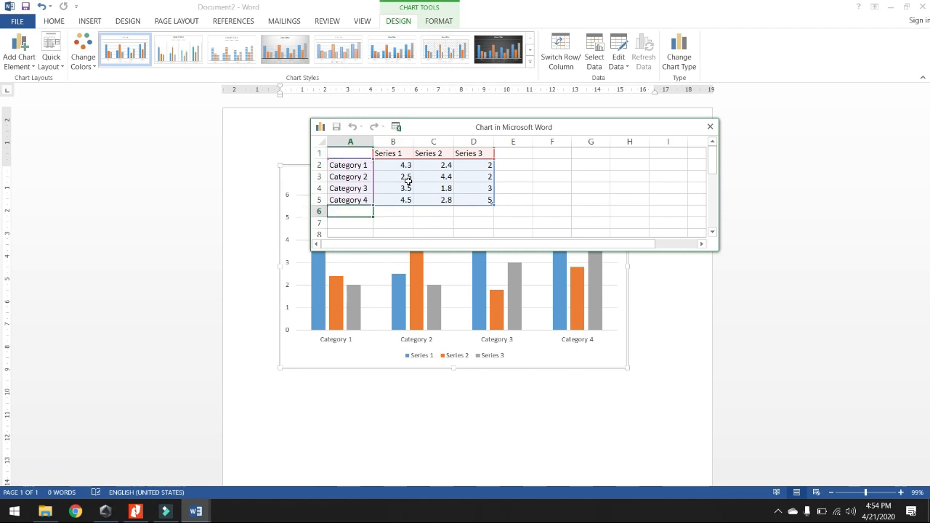
text(Catego)
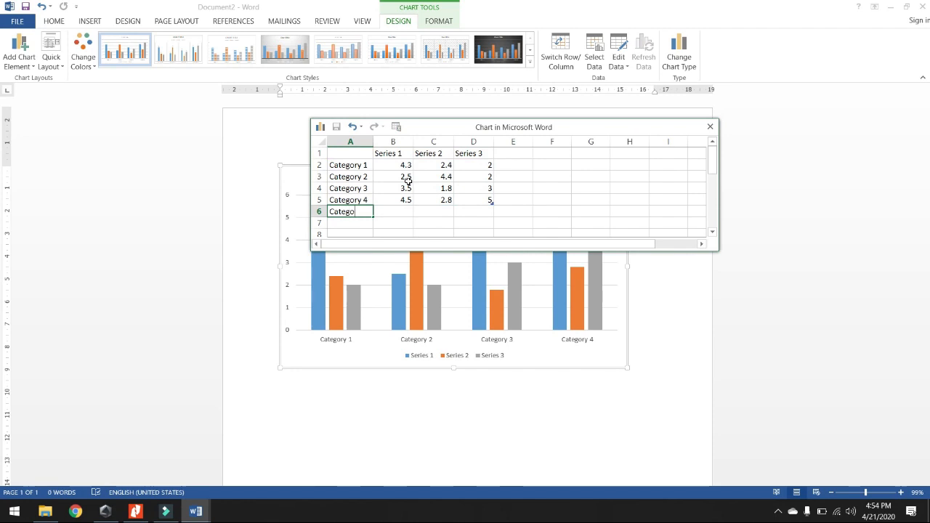
text(ry 5)
key(Tab)
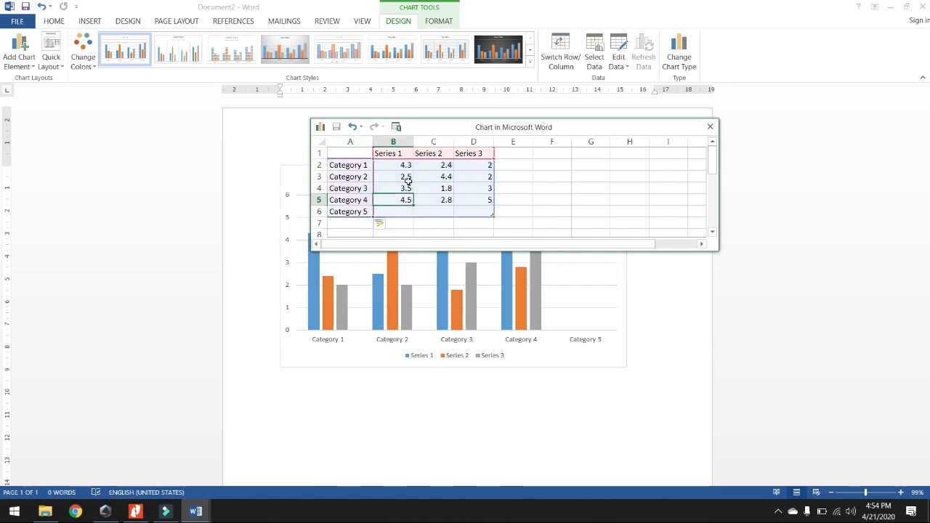
Step: Replace the five category labels in cells A2 to A6 of the chart data with five people's names
key(Right)
key(Up)
key(Up)
key(Up)
key(Left)
key(Left)
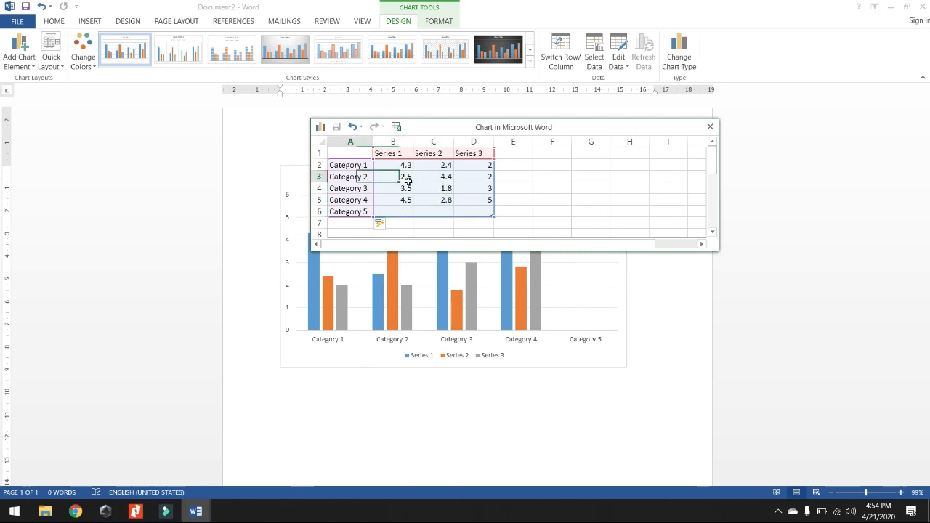
key(Up)
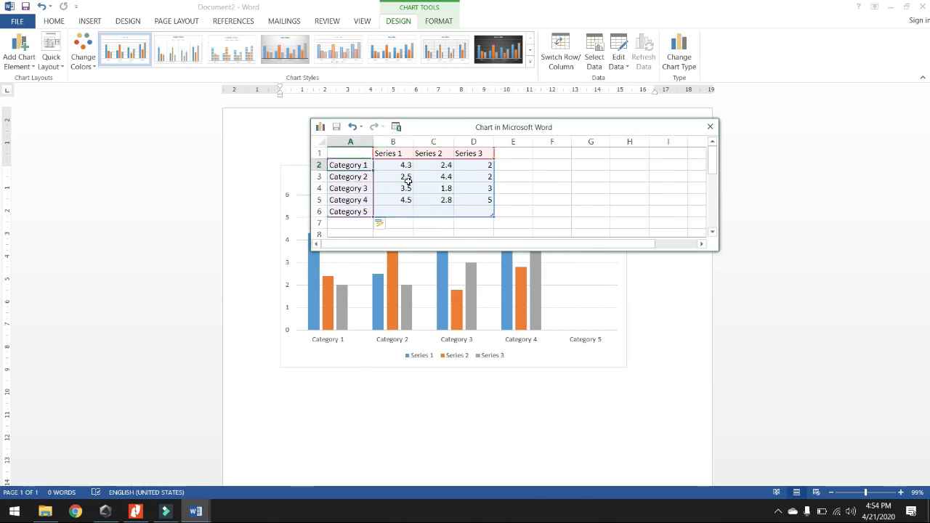
text(Arif)
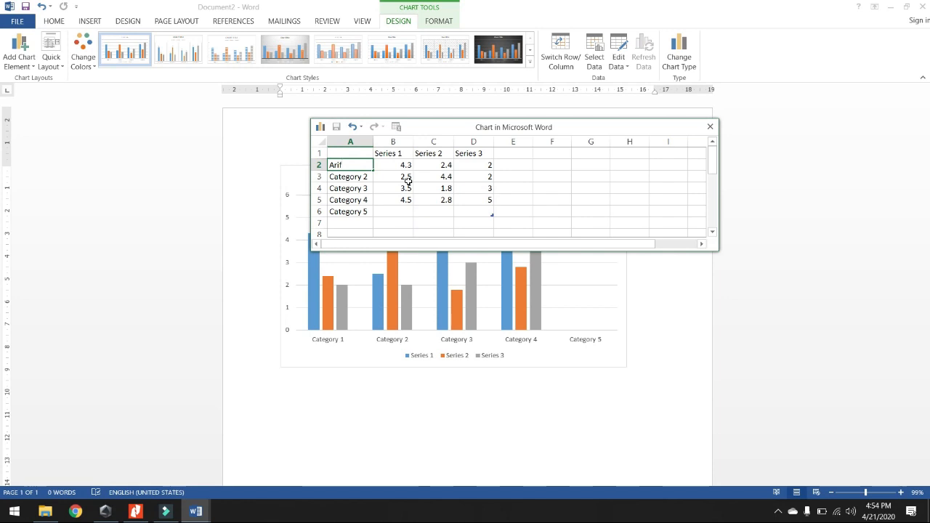
key(Return)
text(Jupri)
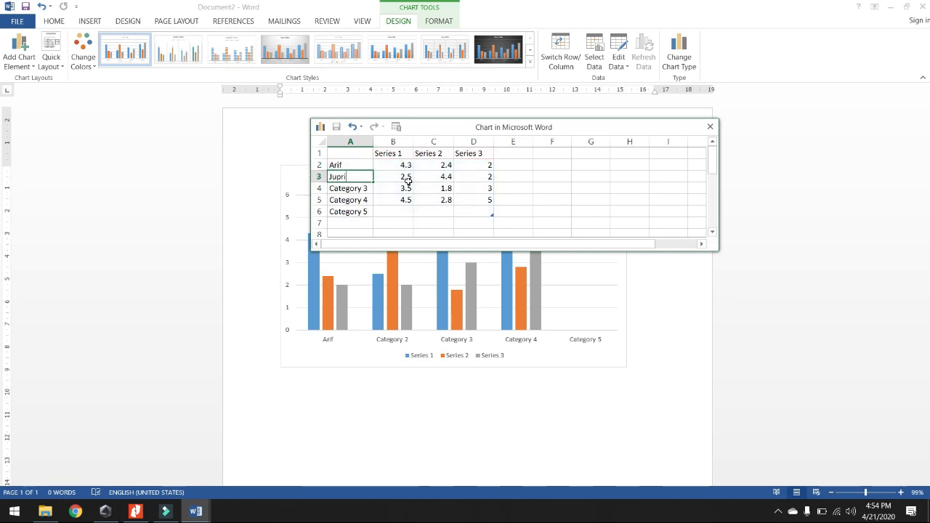
key(Return)
text(Ucup)
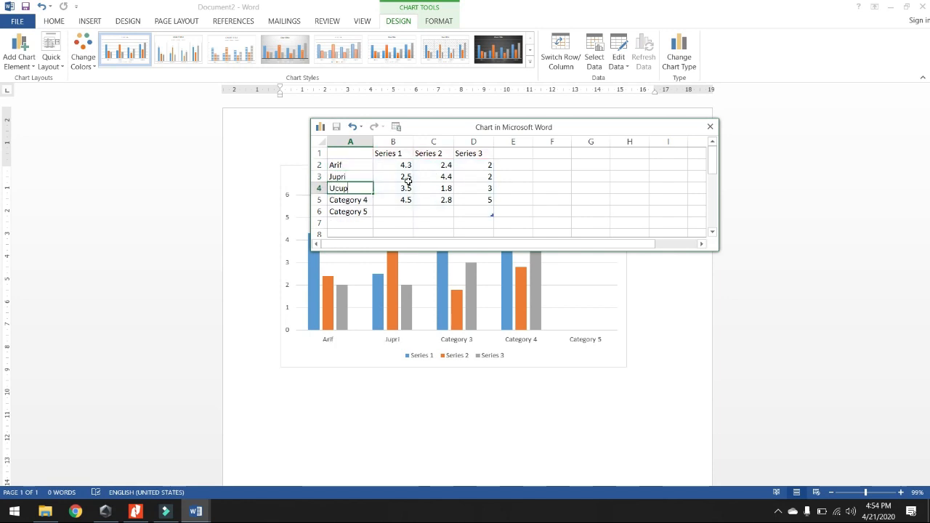
key(Return)
text(Sueb)
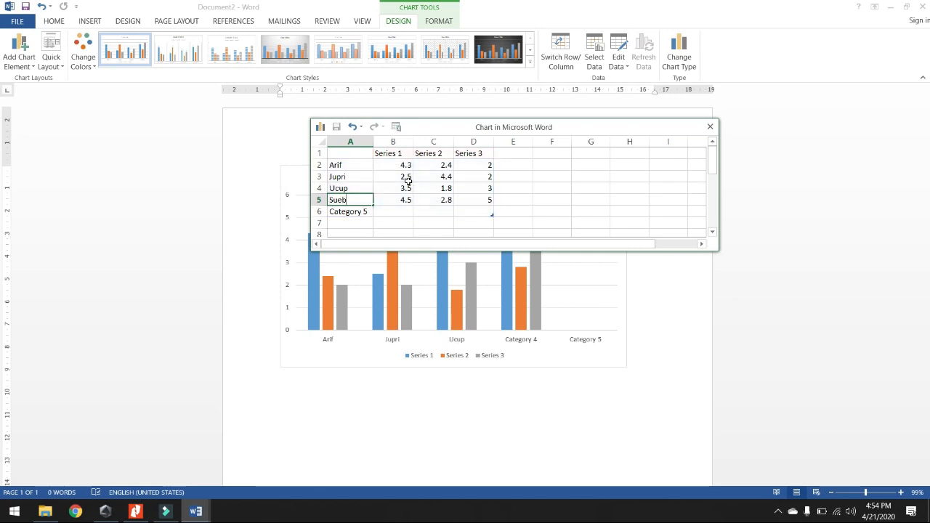
key(Return)
text(Will)
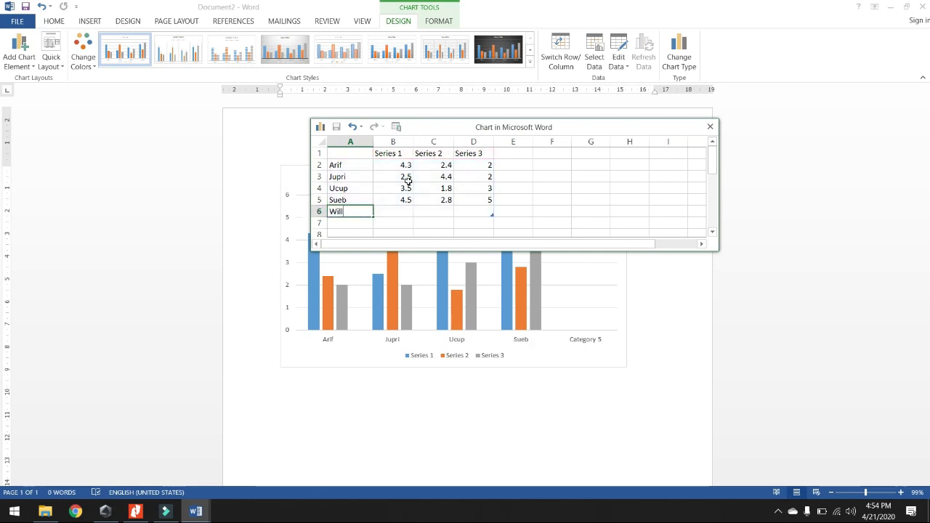
text(son)
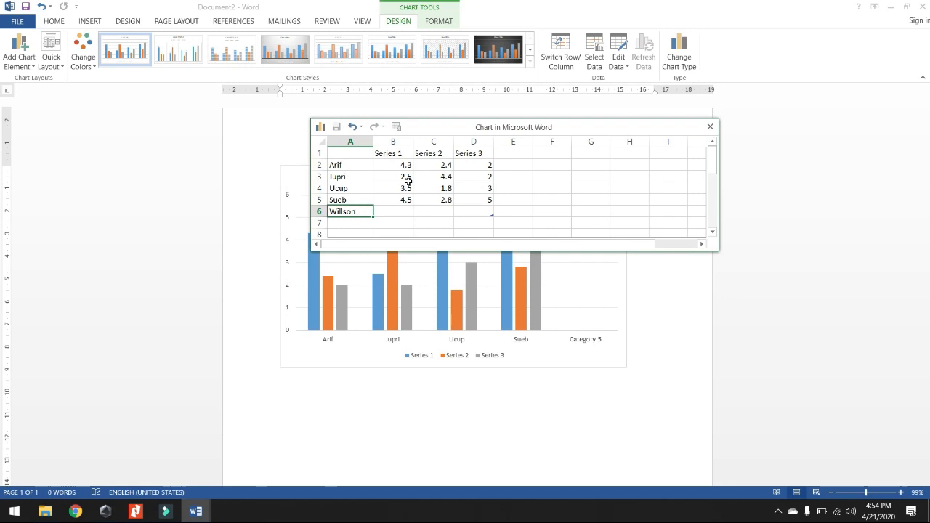
key(Right)
Step: Rename the three series headings in B1 to D1 as "Pengantar Budaya", "Statistik" and "Bahasa"
key(Up)
key(Up)
key(Up)
key(Up)
key(Up)
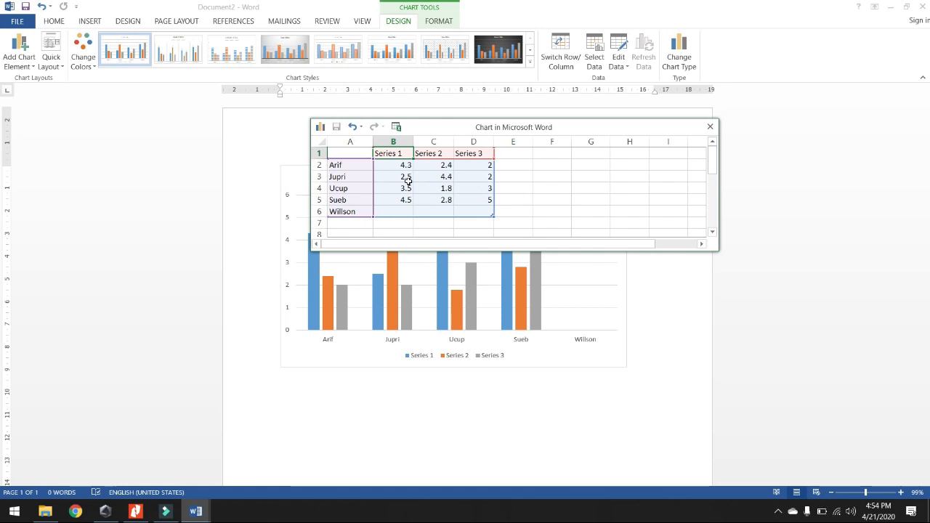
text(Pengantar Budaya)
key(Tab)
text(Statistik)
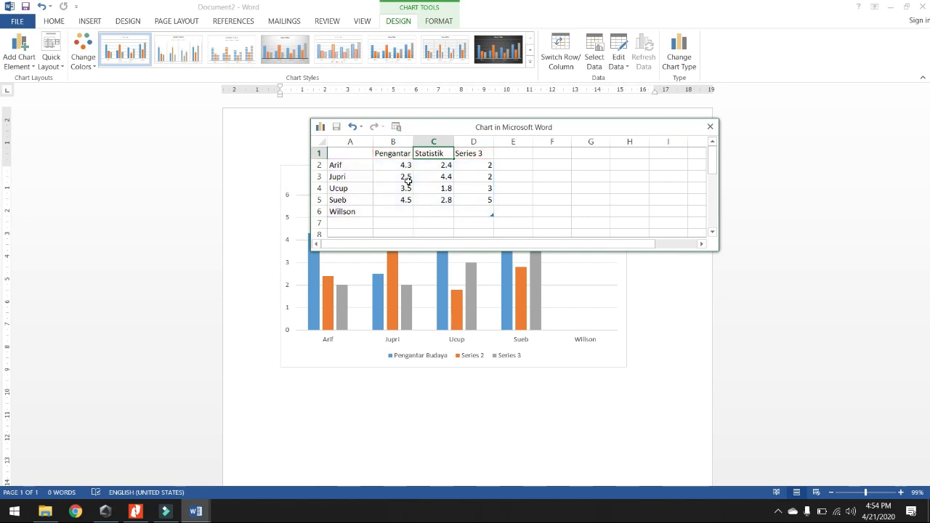
key(Tab)
text(Bahasak)
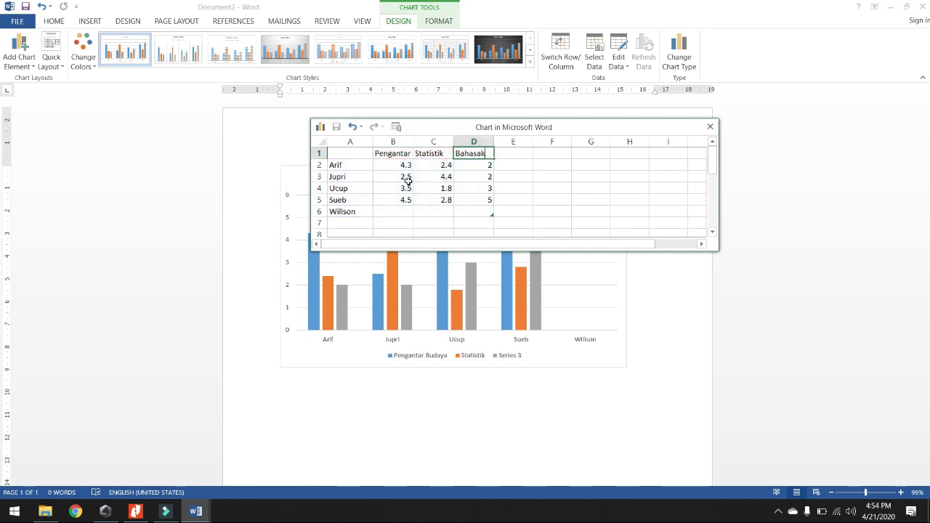
key(BackSpace)
text(a)
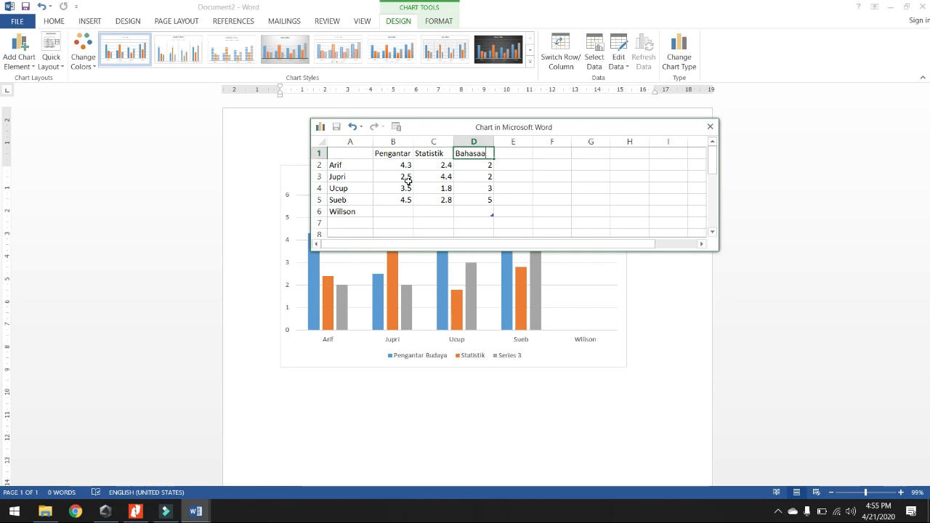
key(BackSpace)
key(Return)
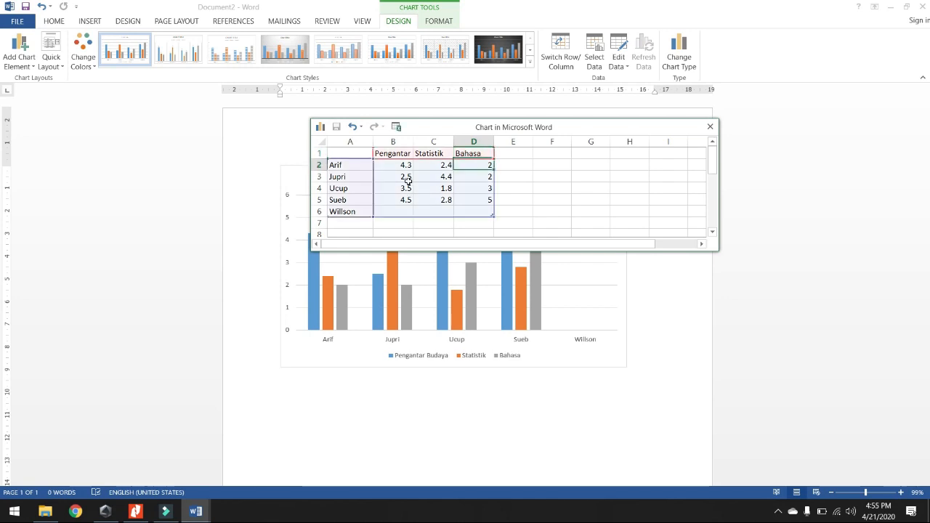
Step: Fill the Pengantar Budaya column, B2 to B6, with the scores 80, 89, 100, 90 and 35
key(Left)
key(Left)
key(Left)
key(Right)
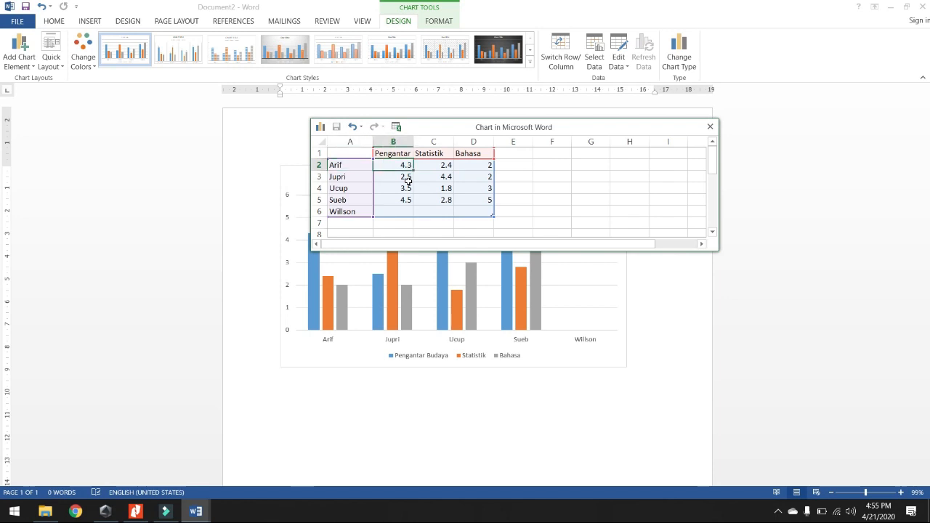
text(80)
key(Return)
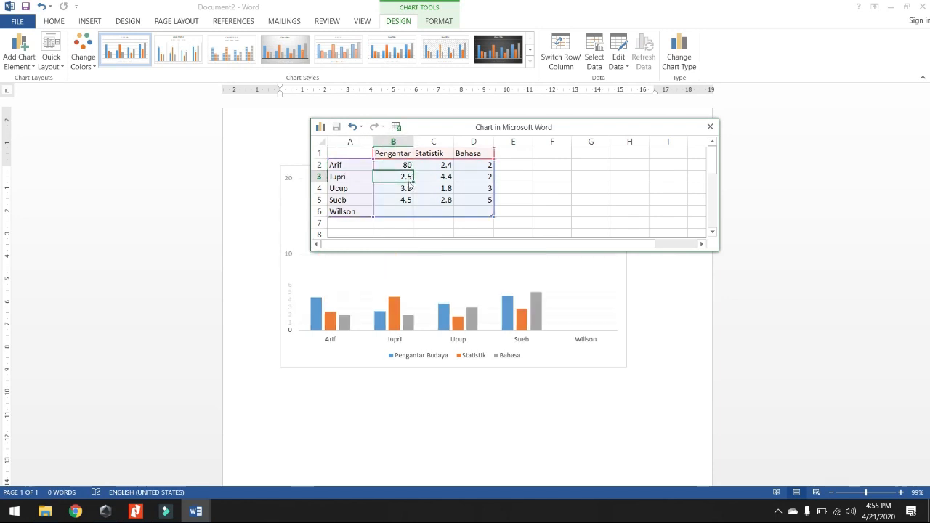
text(89)
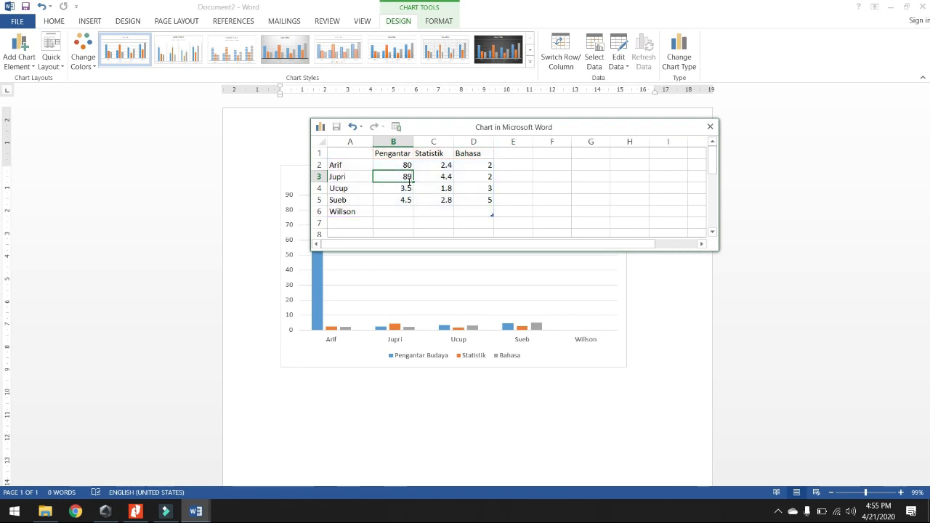
key(Return)
text(100)
key(Return)
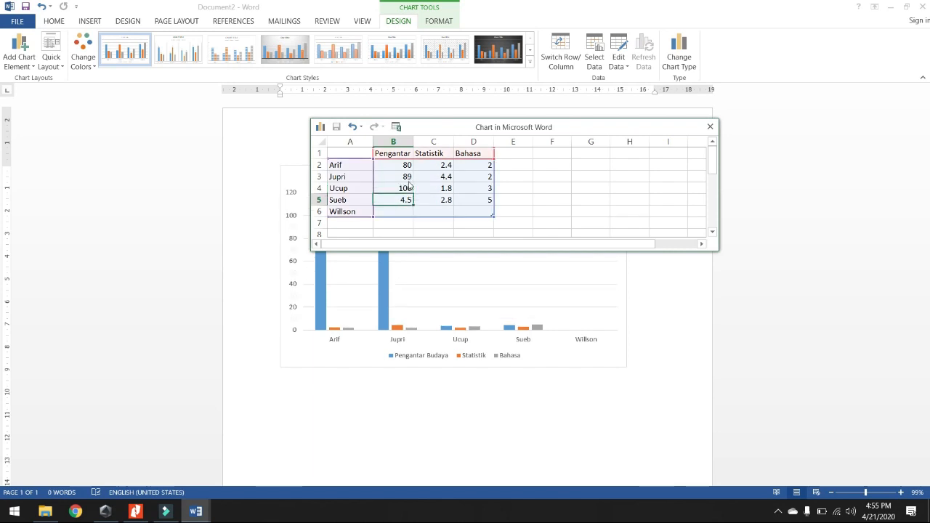
text(90)
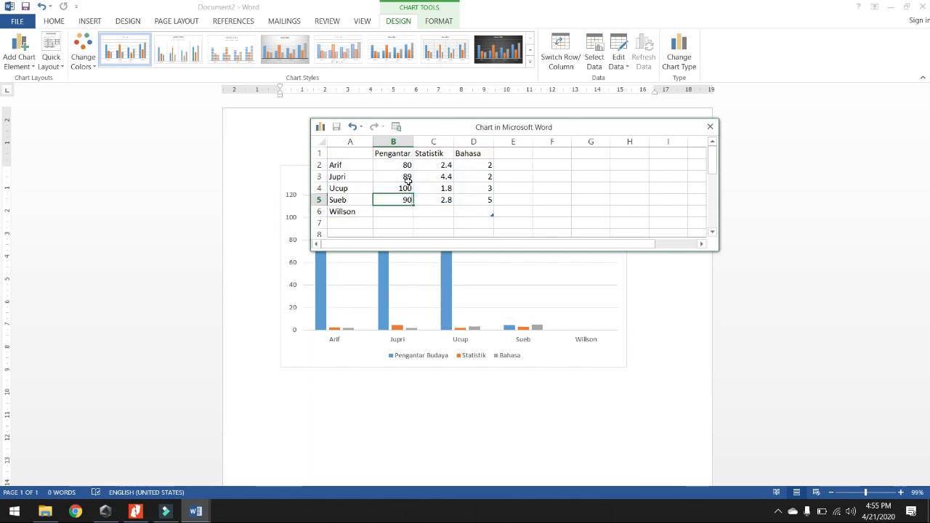
key(Return)
text(35)
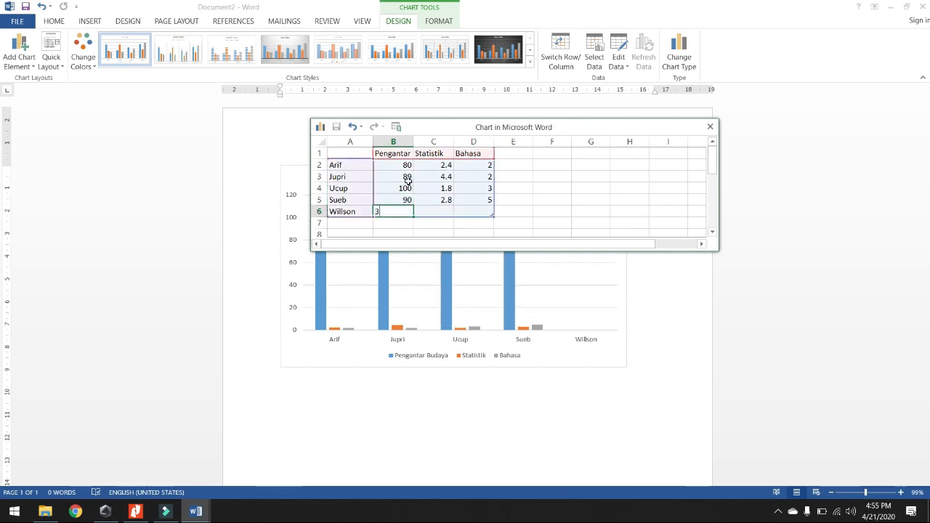
key(Tab)
Step: Fill the Statistik column, C2 to C6, with the scores 90, 90, 98, 85 and 40
key(Up)
key(Up)
key(Up)
key(Up)
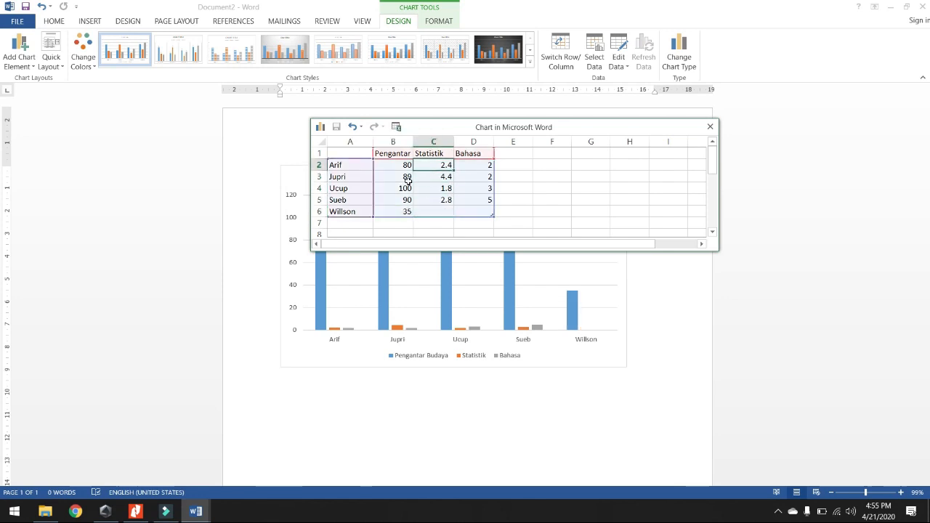
text(90)
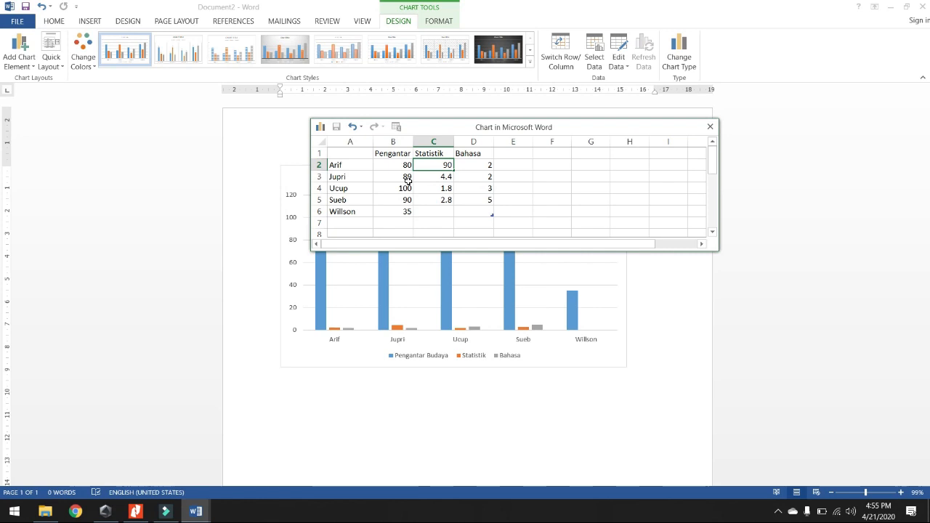
key(Return)
text(90)
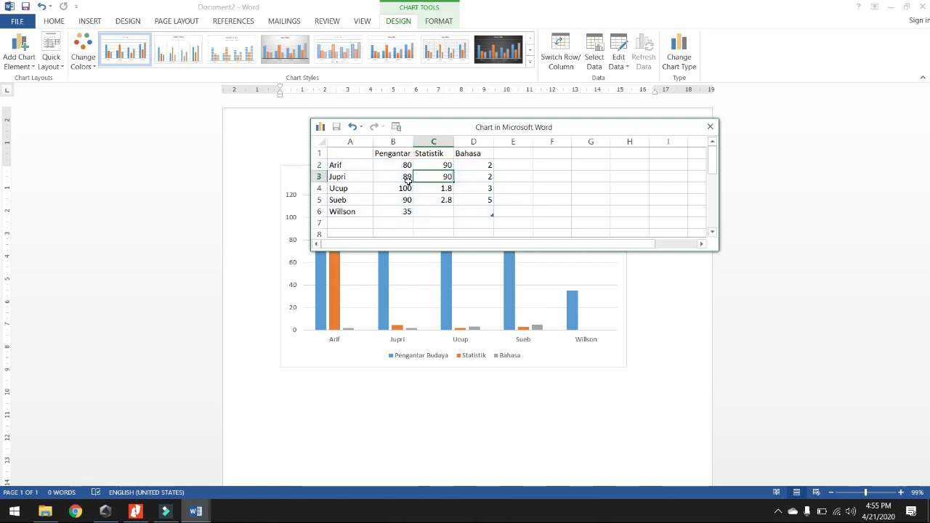
key(Return)
text(98)
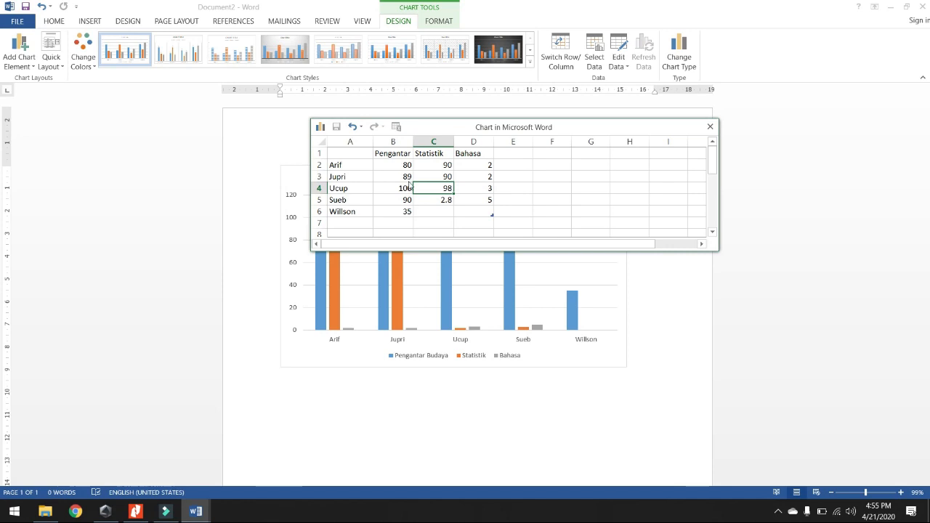
key(Return)
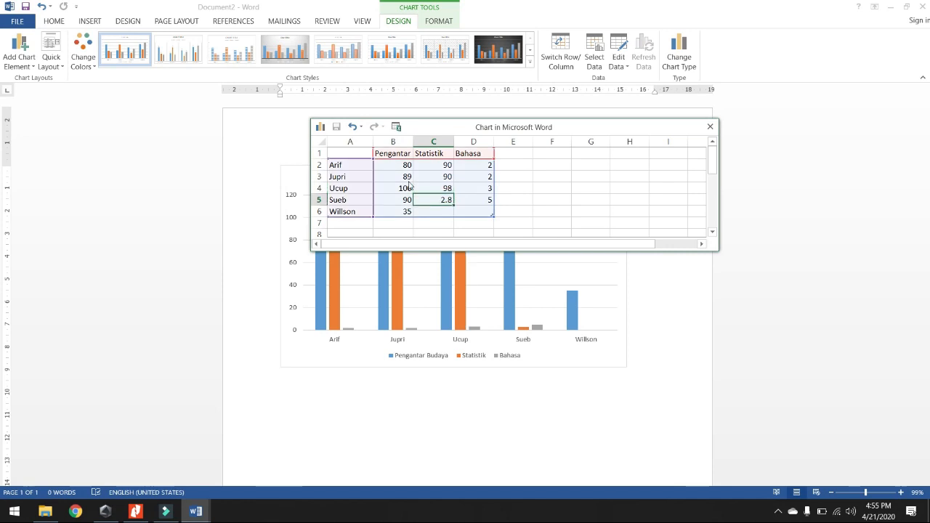
text(85)
key(Return)
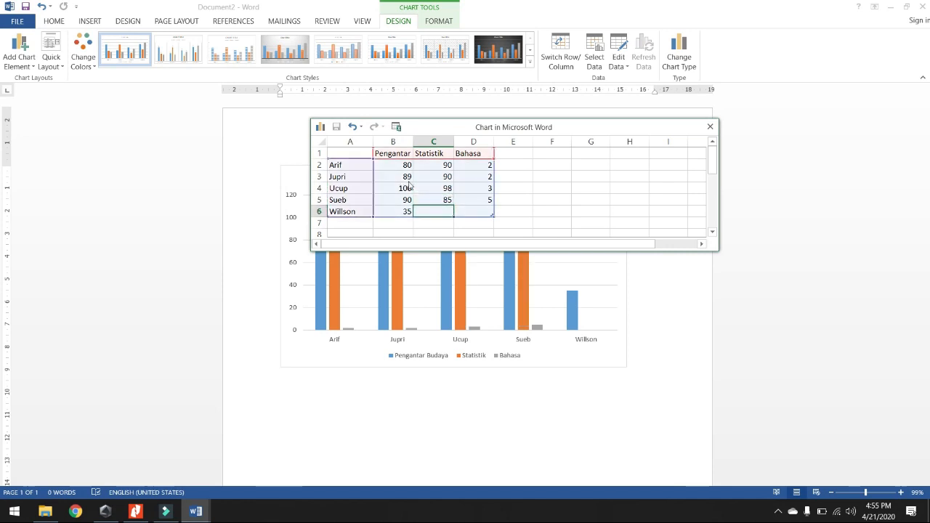
text(40)
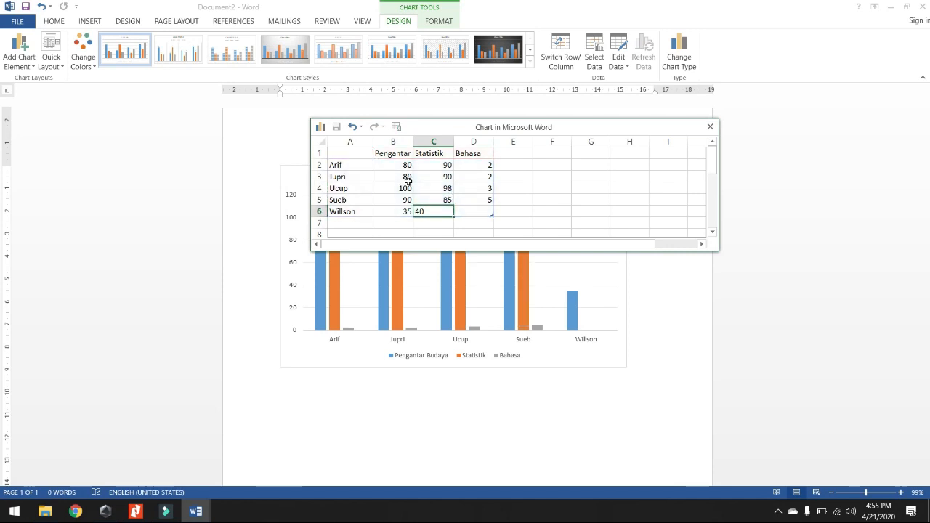
key(Tab)
Step: Fill the Bahasa column, D2 to D6, with the scores 100, 80, 100, 65 and 10, and close the chart data sheet
key(Up)
key(Up)
key(Up)
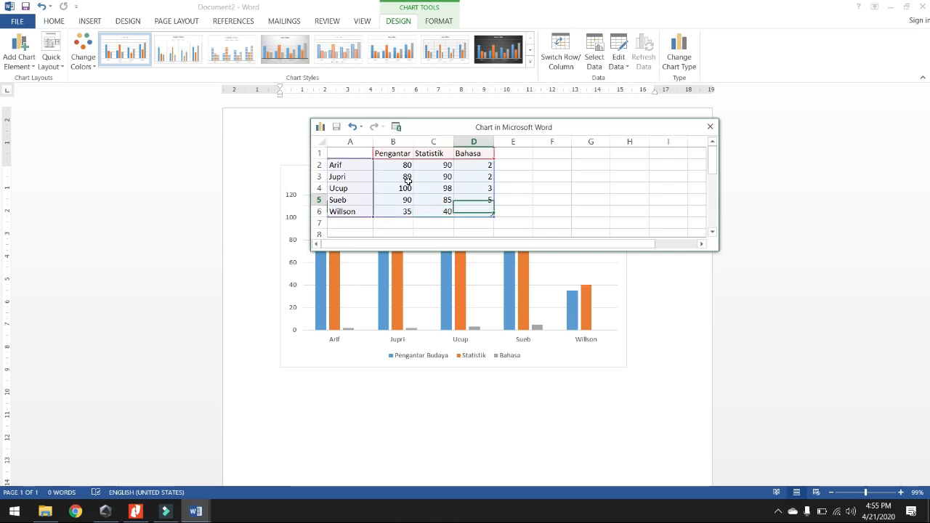
key(Up)
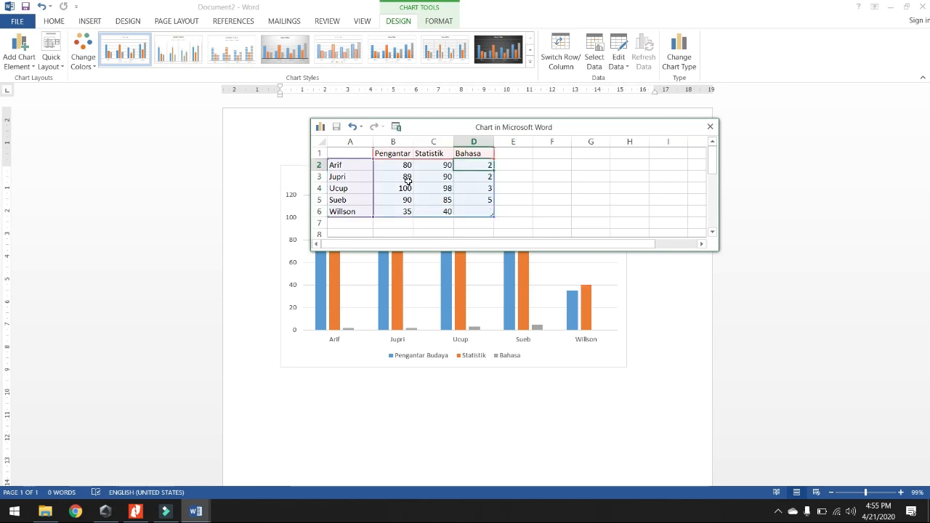
text(100)
key(Return)
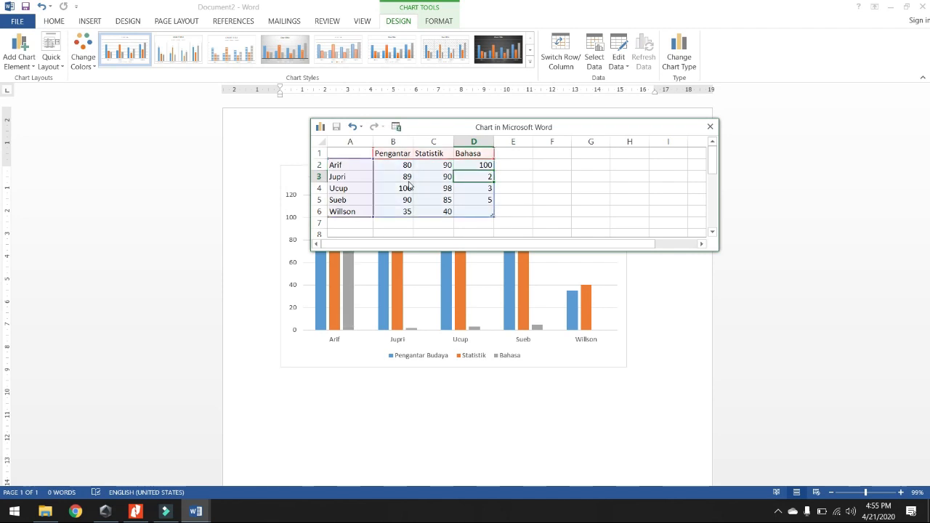
text(80)
key(Return)
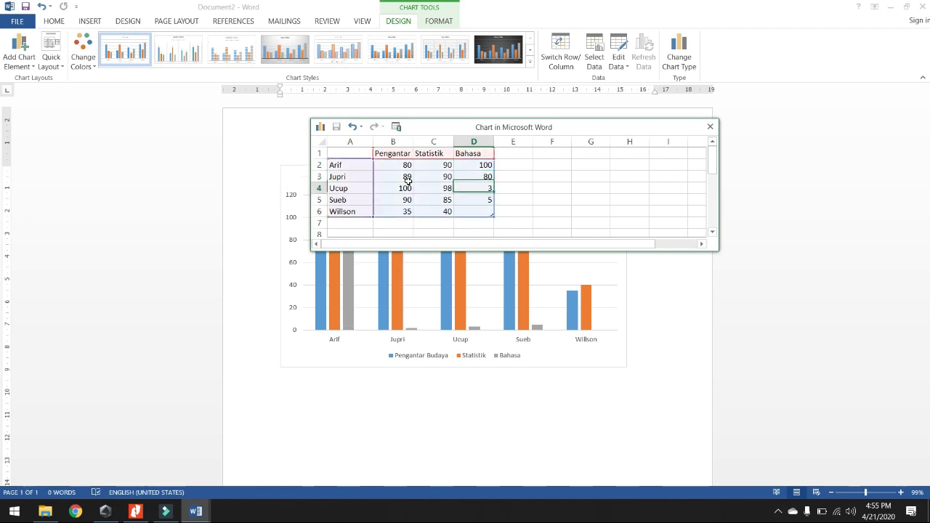
text(100)
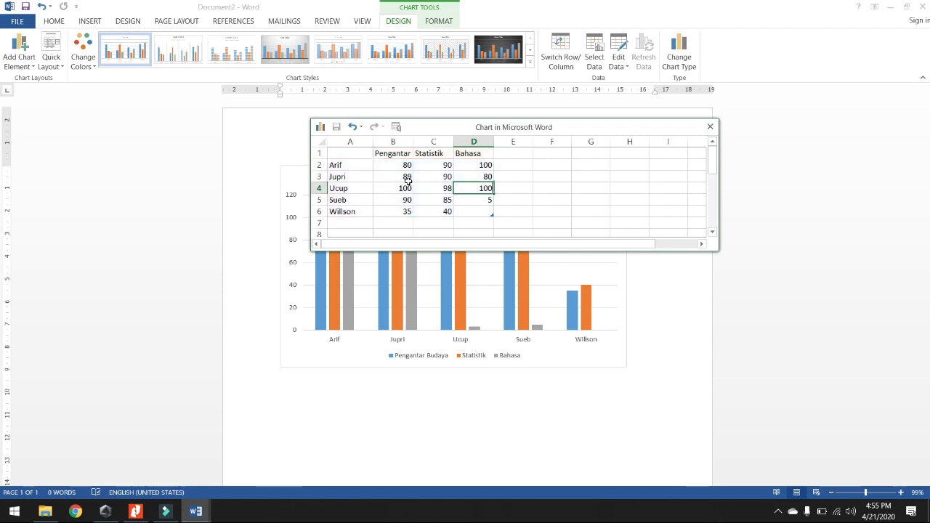
key(Return)
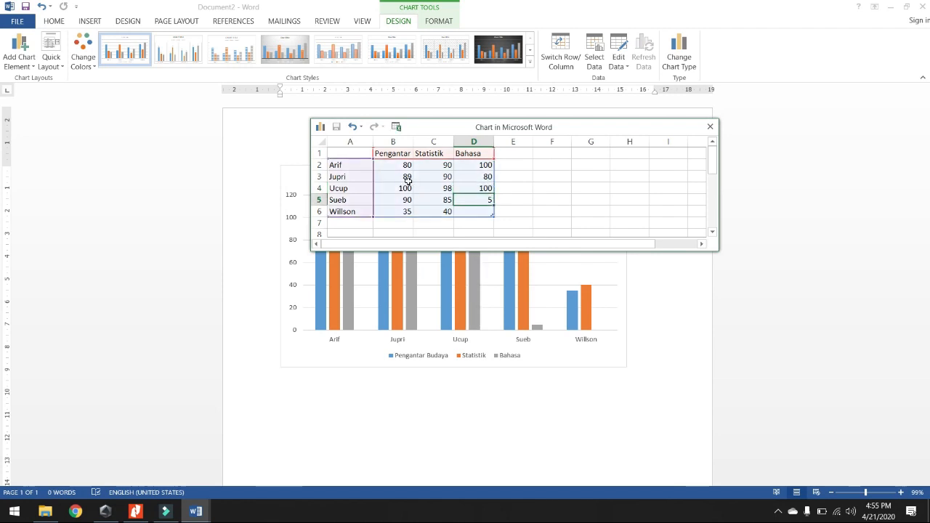
text(65)
key(Return)
text(10)
click(542, 202)
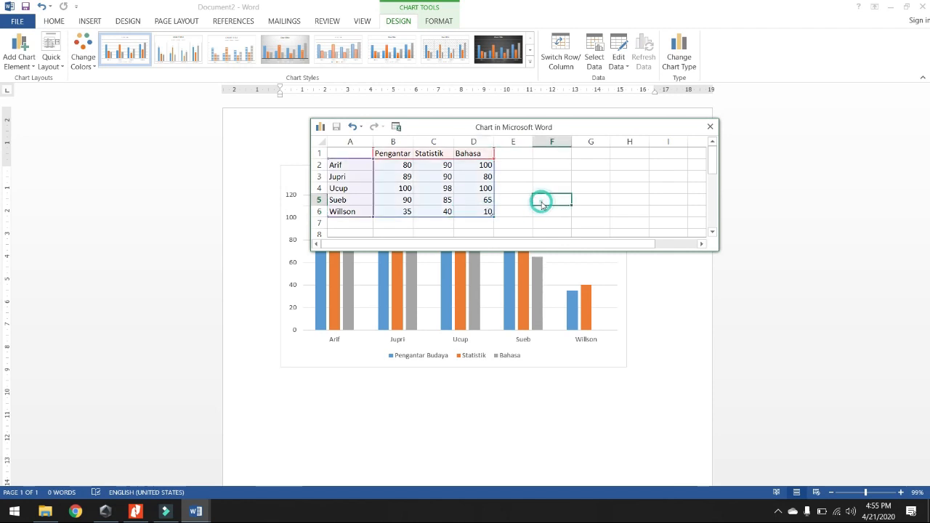
click(711, 128)
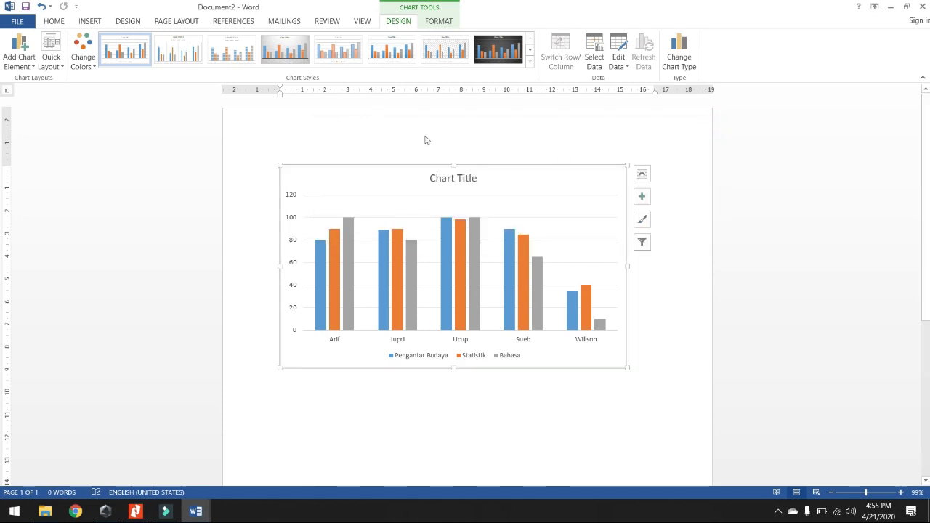
Step: Replace the chart's placeholder title with "DATA NILAI MAHASISWA"
click(465, 183)
click(434, 182)
drag(432, 182, 481, 179)
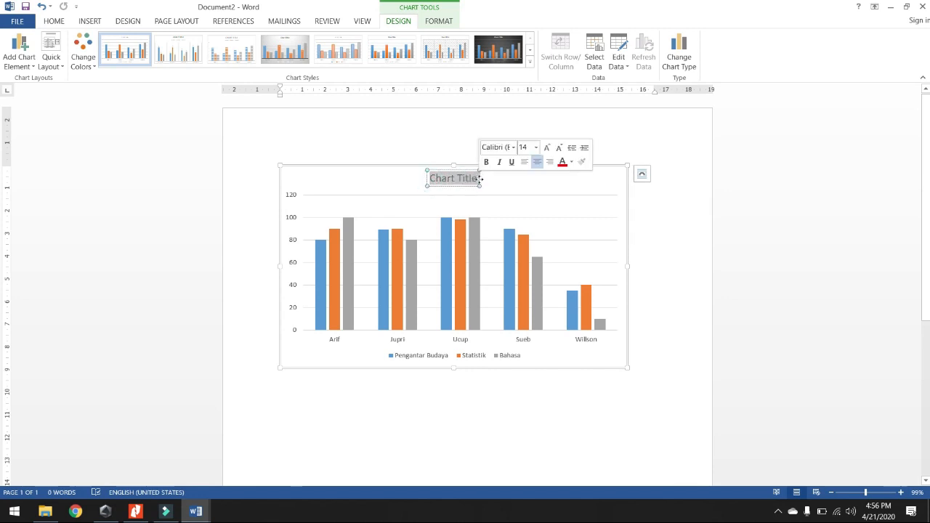
text(DATA NILAI MAHASISWA)
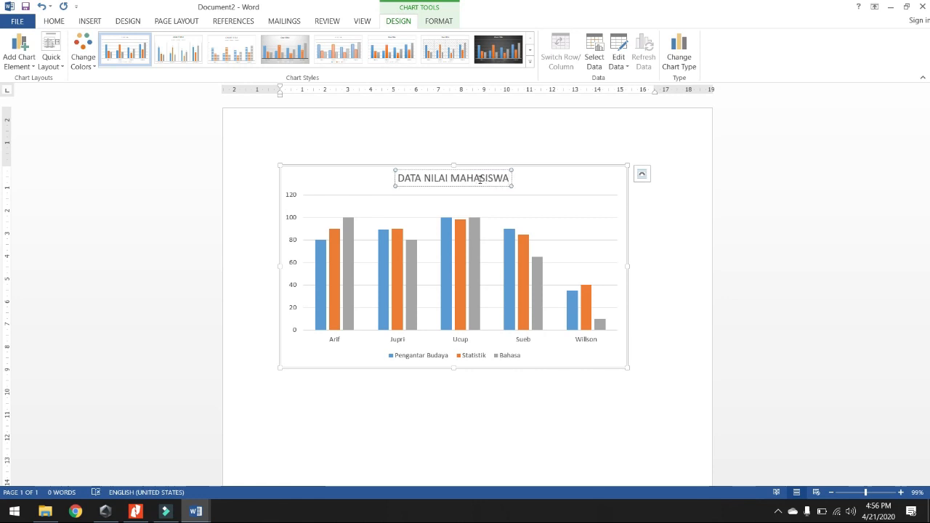